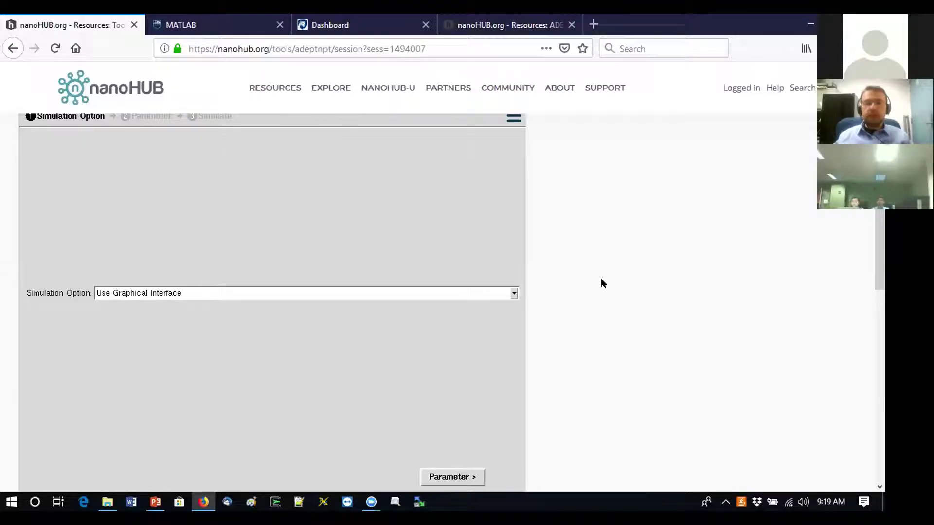
Step: Keep Use Graphical Interface as the simulation option and proceed to the parameter stage
{"action": "left_click", "coordinate": [171, 293]}
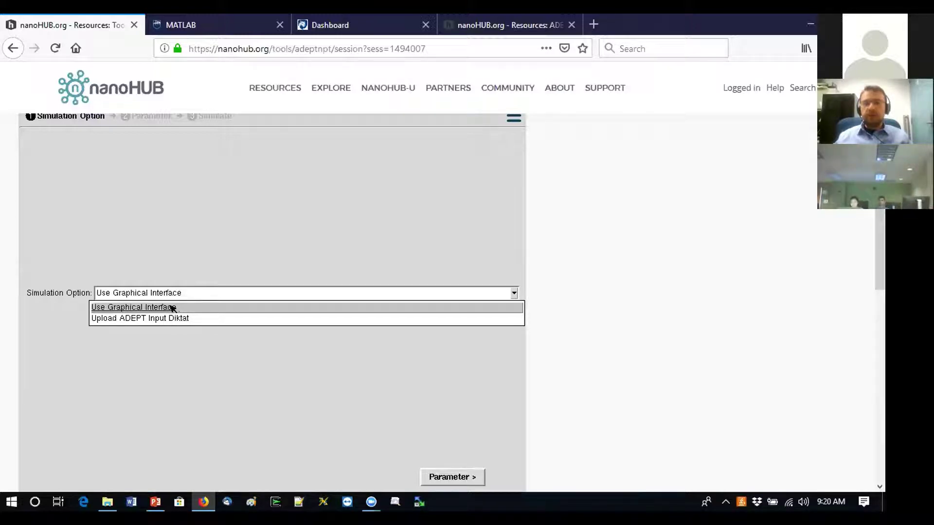
{"action": "left_click", "coordinate": [179, 266]}
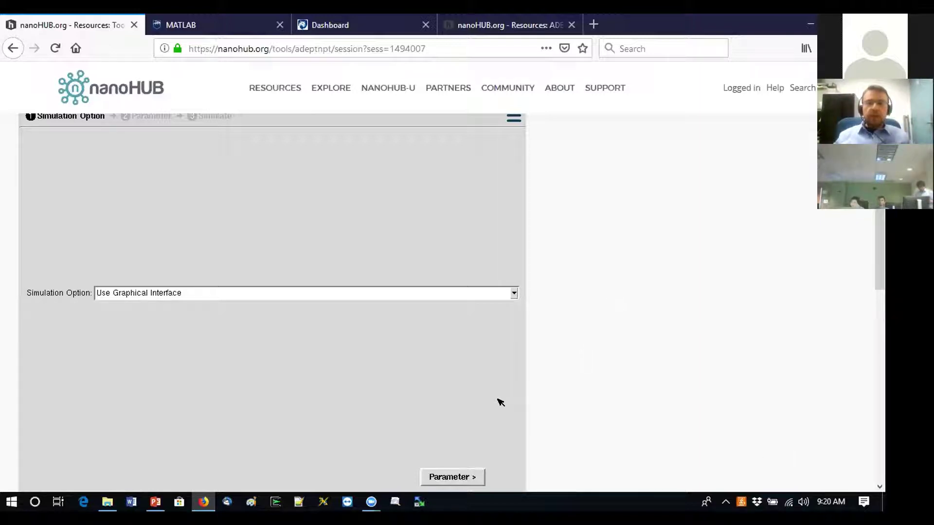
{"action": "left_click", "coordinate": [441, 477]}
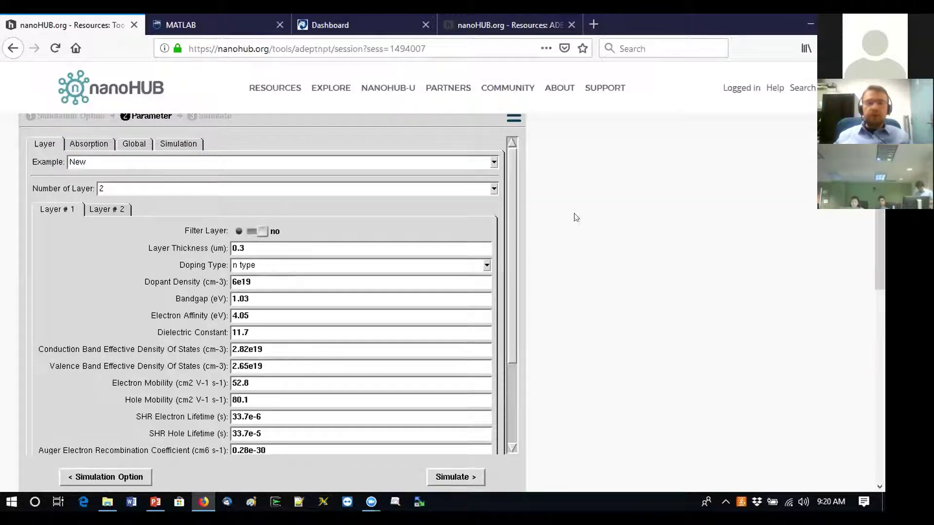
Step: Load the "Simple c-Si solar cell in dark" example and set the number of layers to 2
{"action": "scroll", "coordinate": [623, 236], "scroll_direction": "up", "scroll_amount": 2}
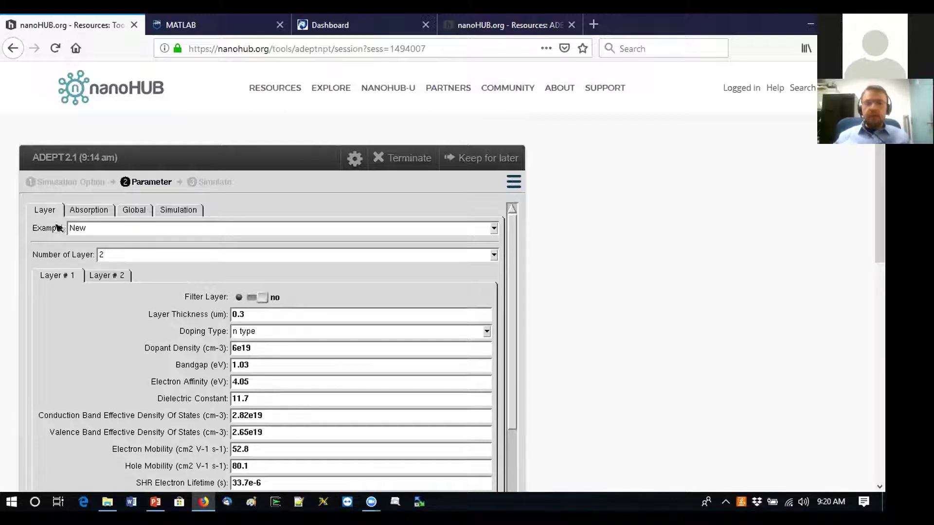
{"action": "left_click", "coordinate": [98, 227]}
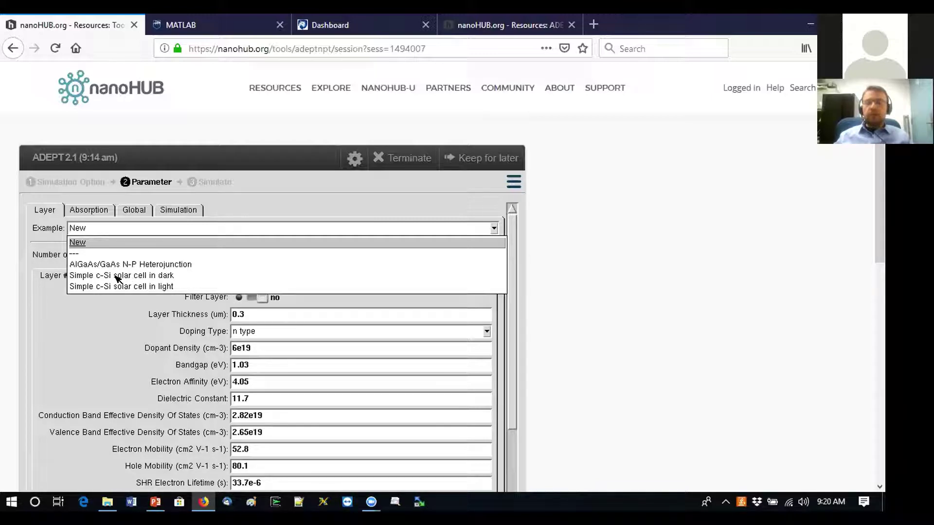
{"action": "left_click", "coordinate": [163, 275]}
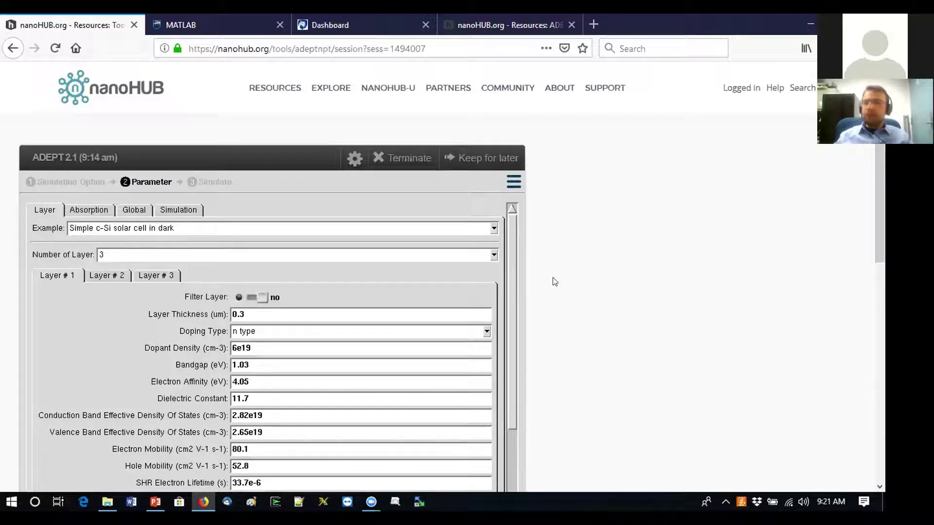
{"action": "scroll", "coordinate": [555, 281], "scroll_direction": "down", "scroll_amount": 2}
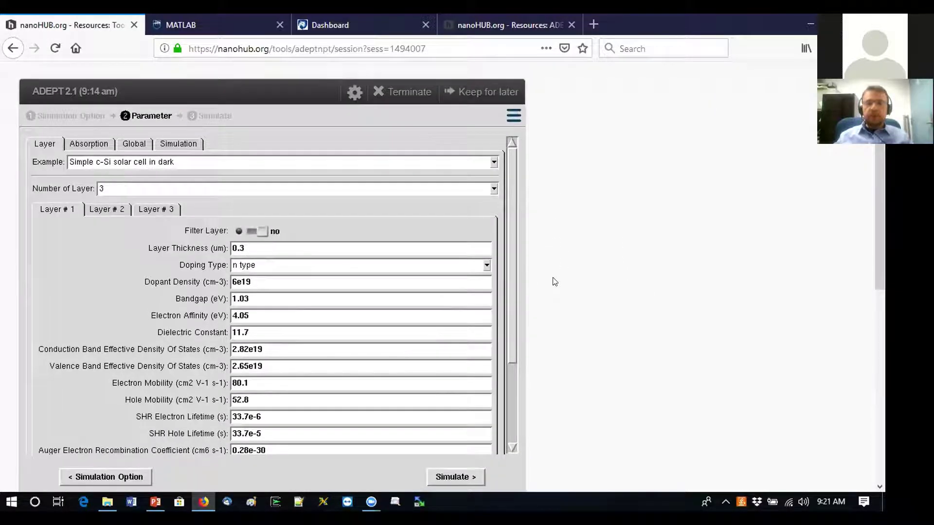
{"action": "left_click", "coordinate": [125, 188]}
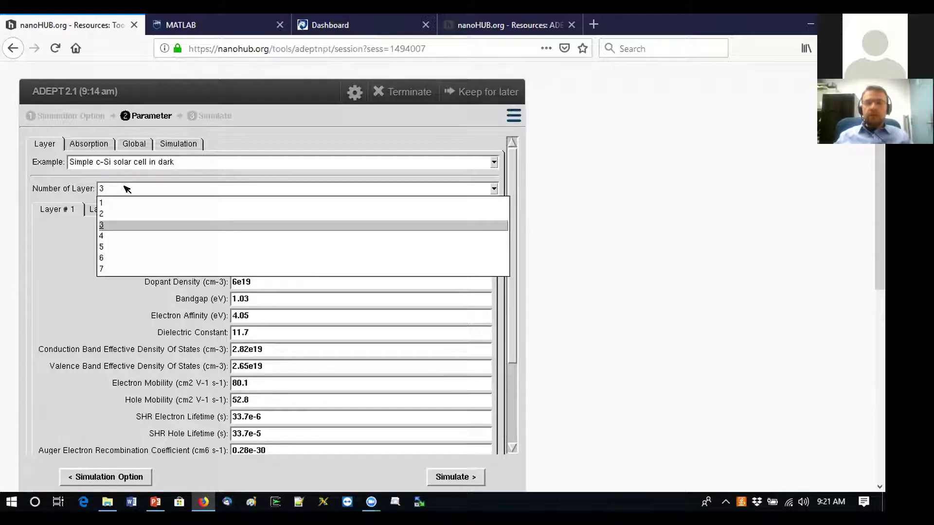
{"action": "left_click", "coordinate": [101, 215]}
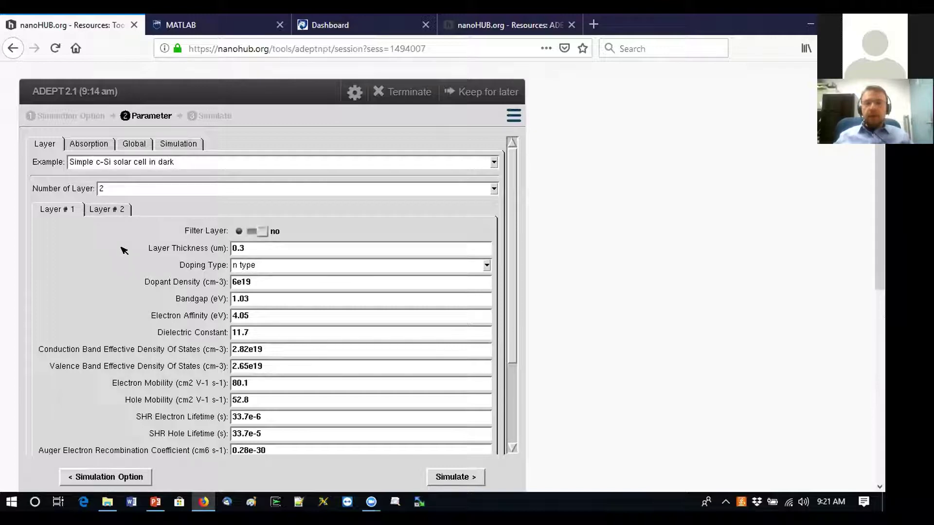
Step: Review the material parameters of layer 1 down to the recombination coefficients, and open those of layer 2
{"action": "scroll", "coordinate": [526, 236], "scroll_direction": "down", "scroll_amount": 2}
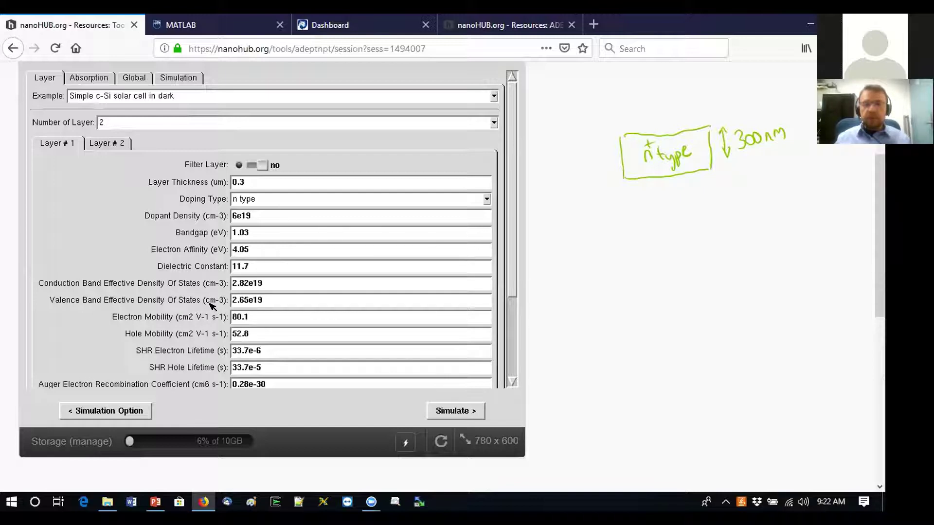
{"action": "left_click_drag", "start_coordinate": [513, 257], "coordinate": [505, 286]}
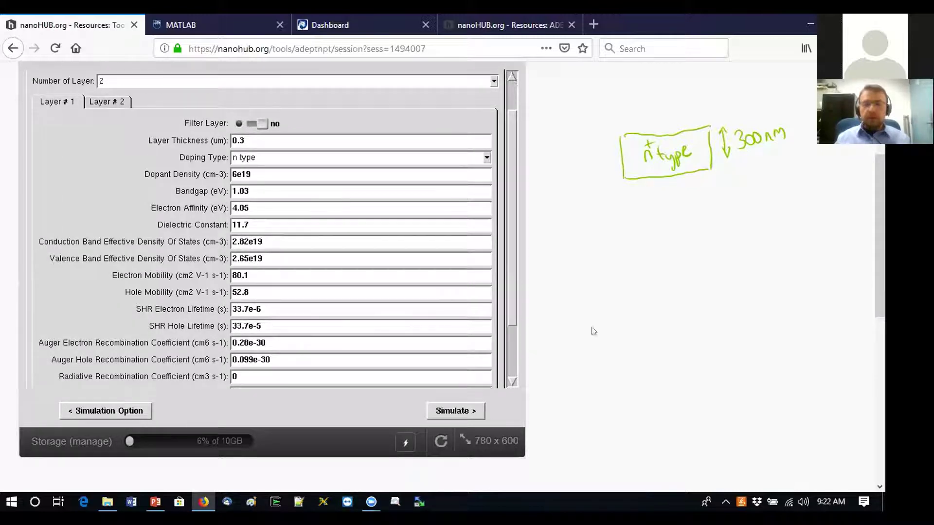
{"action": "left_click_drag", "start_coordinate": [510, 247], "coordinate": [507, 198]}
{"action": "left_click", "coordinate": [101, 144]}
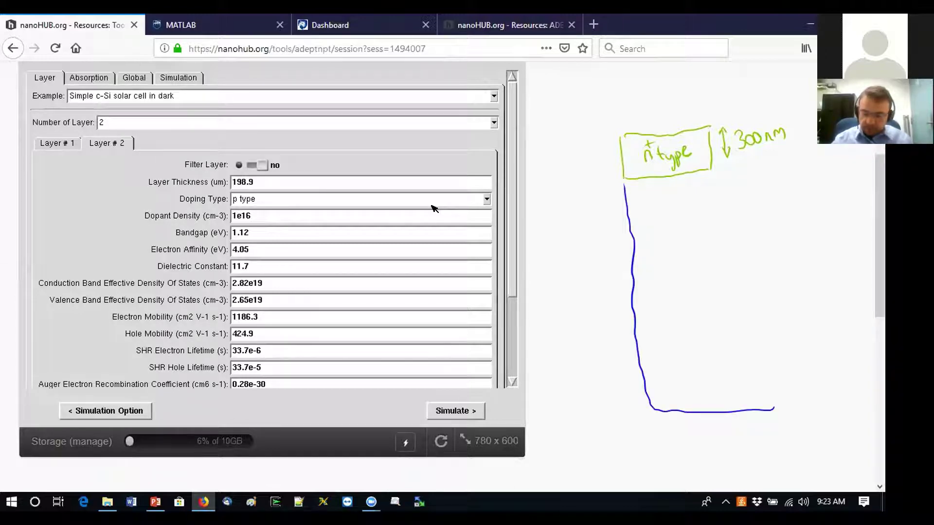
Step: Complete the outline of the second layer below the n+ box in the annotation sketch and label it "p type"
{"action": "left_click_drag", "start_coordinate": [713, 171], "coordinate": [749, 410]}
{"action": "mouse_move", "coordinate": [668, 376]}
{"action": "left_mouse_down"}
{"action": "mouse_move", "coordinate": [669, 390]}
{"action": "mouse_move", "coordinate": [666, 375]}
{"action": "left_mouse_up"}
{"action": "mouse_move", "coordinate": [680, 356]}
{"action": "left_mouse_down"}
{"action": "mouse_move", "coordinate": [693, 381]}
{"action": "mouse_move", "coordinate": [712, 355]}
{"action": "left_mouse_up"}
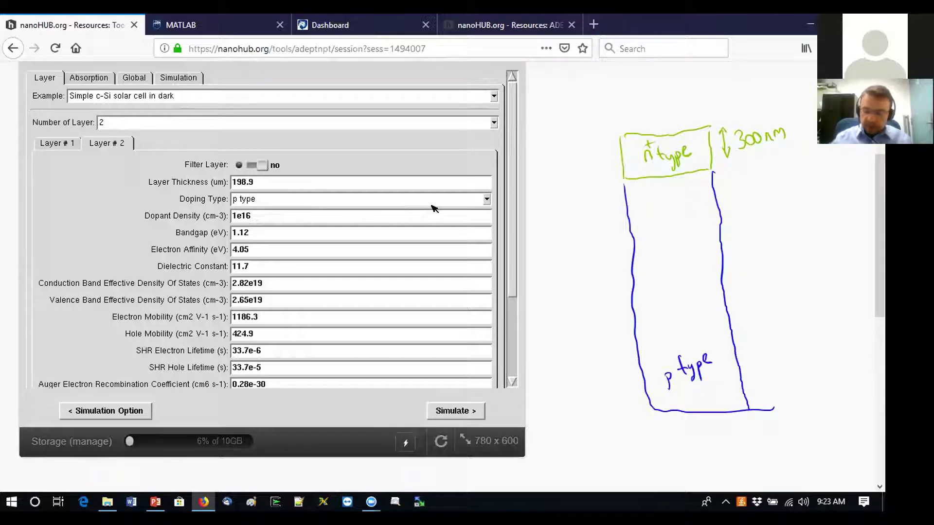
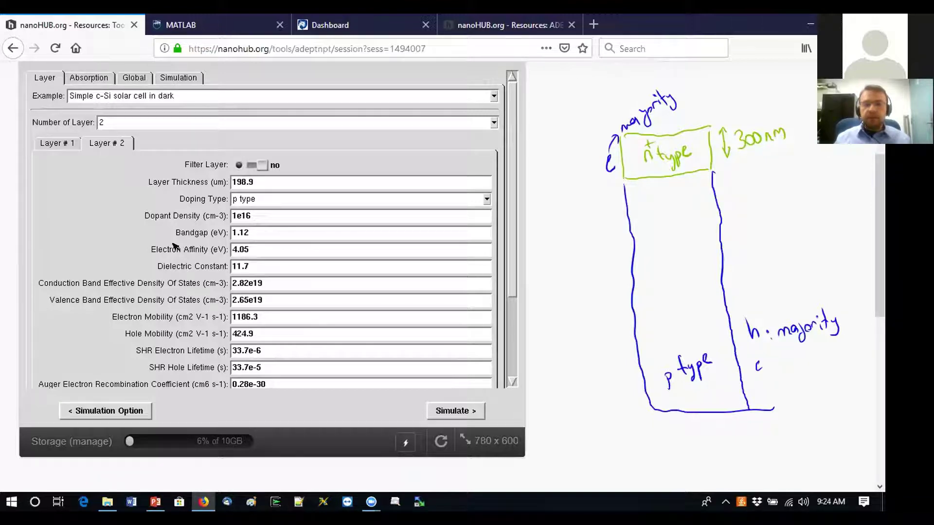
Step: Look through the absorption and global parameters, and set the IV sweep's voltage start point to -1 V
{"action": "left_click", "coordinate": [87, 79]}
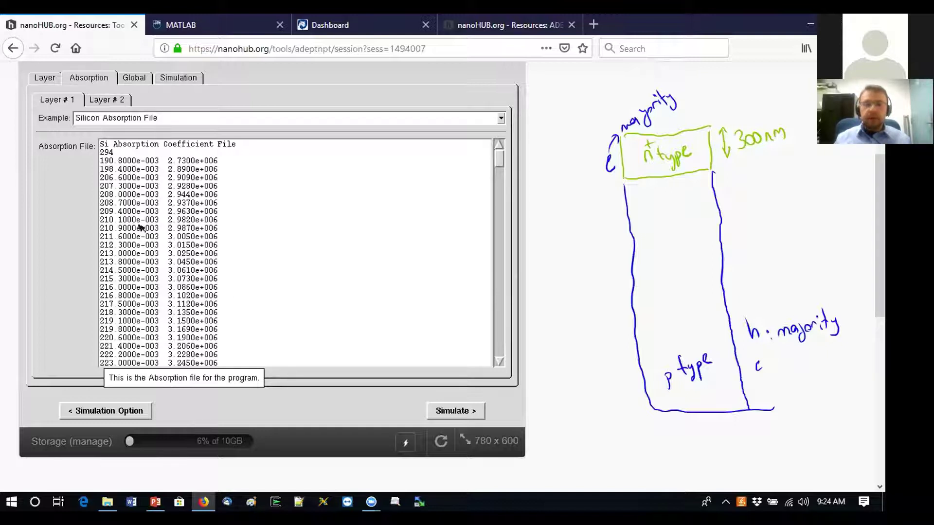
{"action": "left_click", "coordinate": [134, 78]}
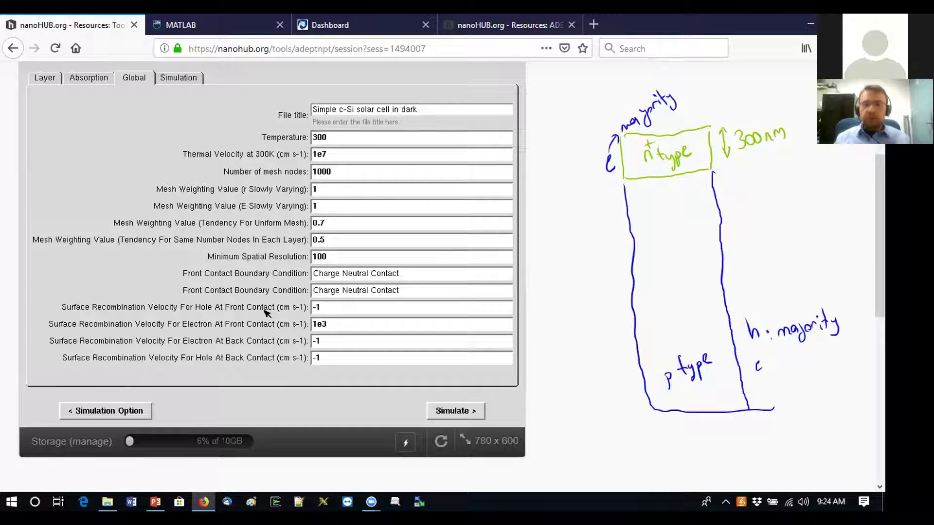
{"action": "left_click", "coordinate": [178, 79]}
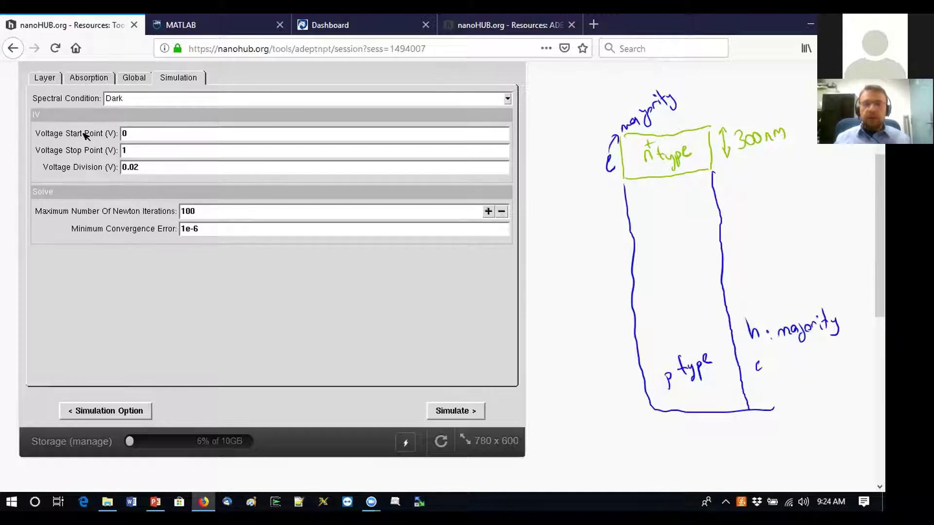
{"action": "left_click", "coordinate": [125, 134]}
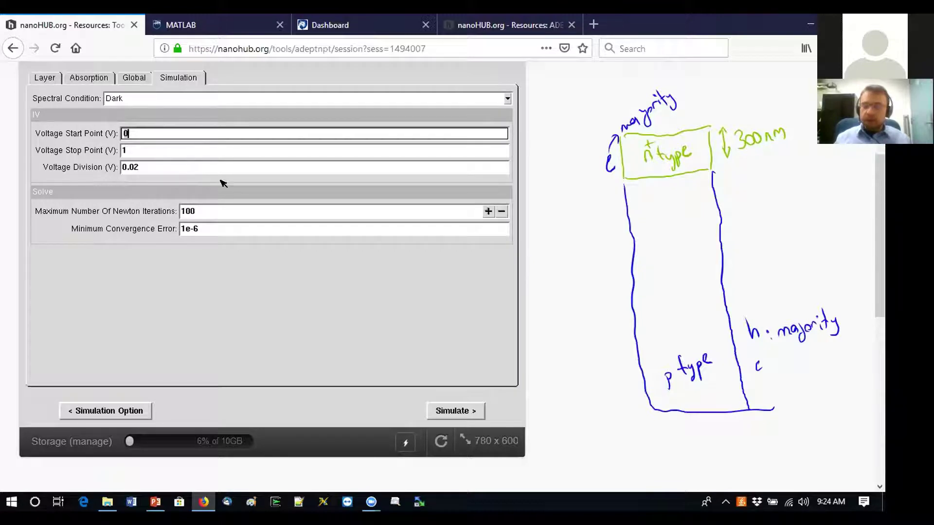
{"action": "key", "text": "BackSpace"}
{"action": "type", "text": "-1"}
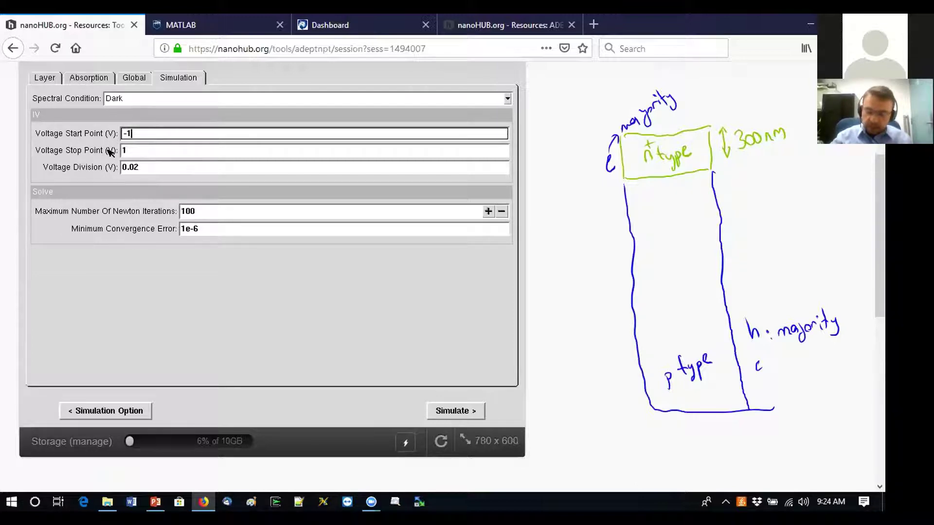
Step: Sketch a voltage source wired between both ends of the cell, with minus at the n-type side and plus at the p-type side
{"action": "left_click_drag", "start_coordinate": [686, 127], "coordinate": [550, 202]}
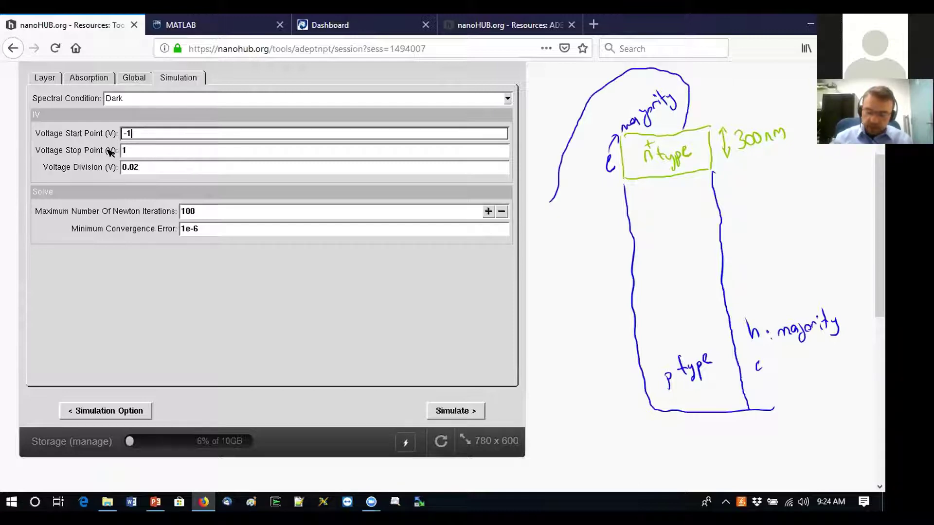
{"action": "left_click_drag", "start_coordinate": [558, 261], "coordinate": [702, 418]}
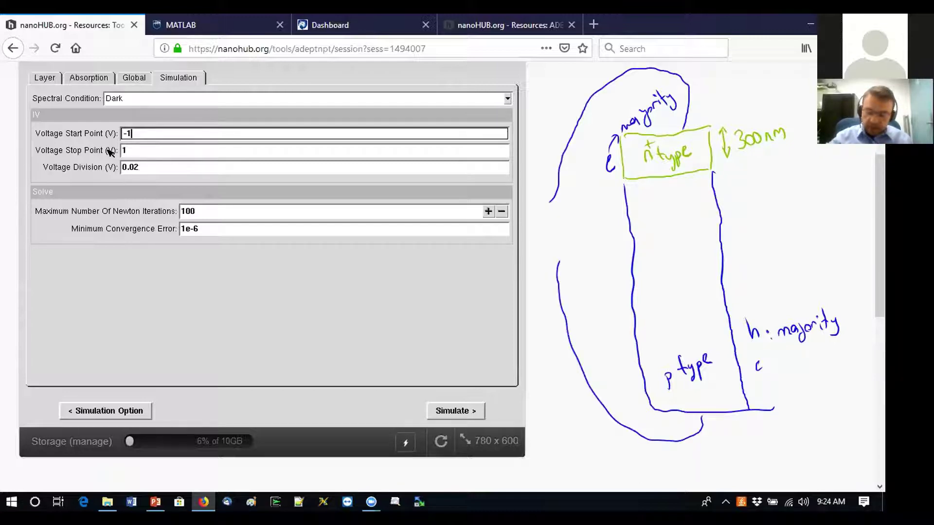
{"action": "left_click_drag", "start_coordinate": [559, 198], "coordinate": [554, 199]}
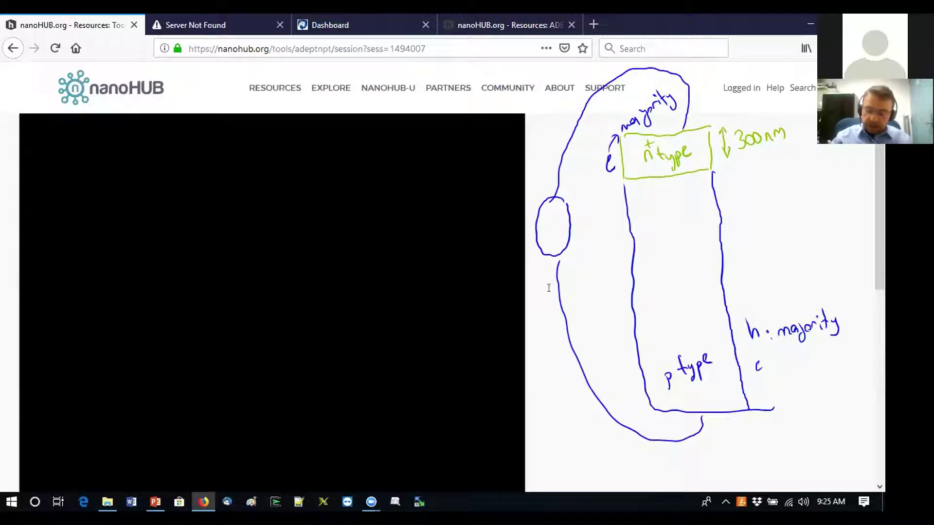
{"action": "left_click_drag", "start_coordinate": [565, 263], "coordinate": [581, 262]}
{"action": "left_click_drag", "start_coordinate": [574, 256], "coordinate": [573, 272]}
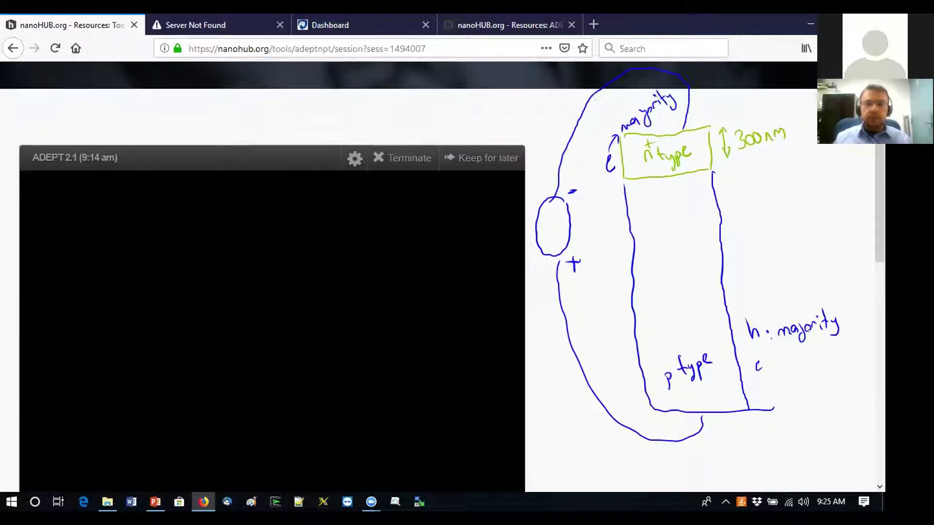
Step: Reload the tool session page to restore the simulation parameters form
{"action": "left_click", "coordinate": [56, 48]}
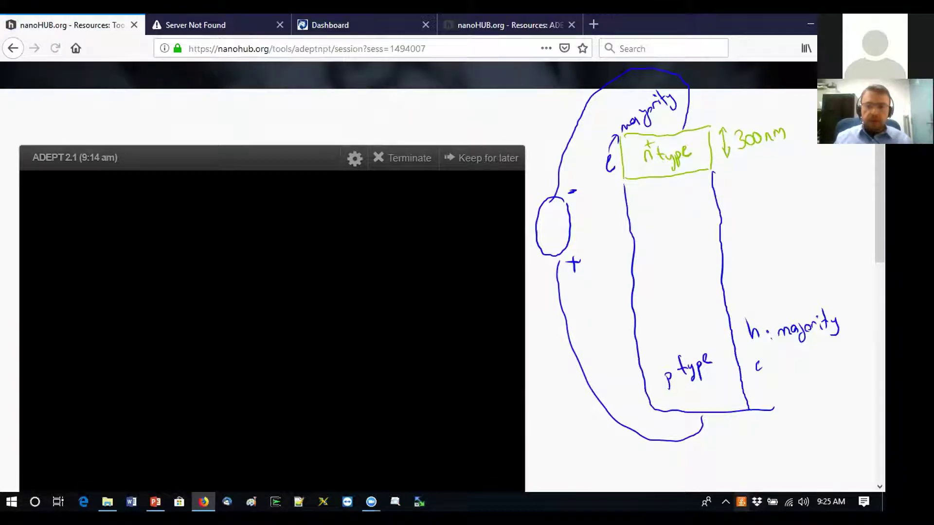
{"action": "right_click", "coordinate": [729, 502]}
{"action": "left_click", "coordinate": [302, 244]}
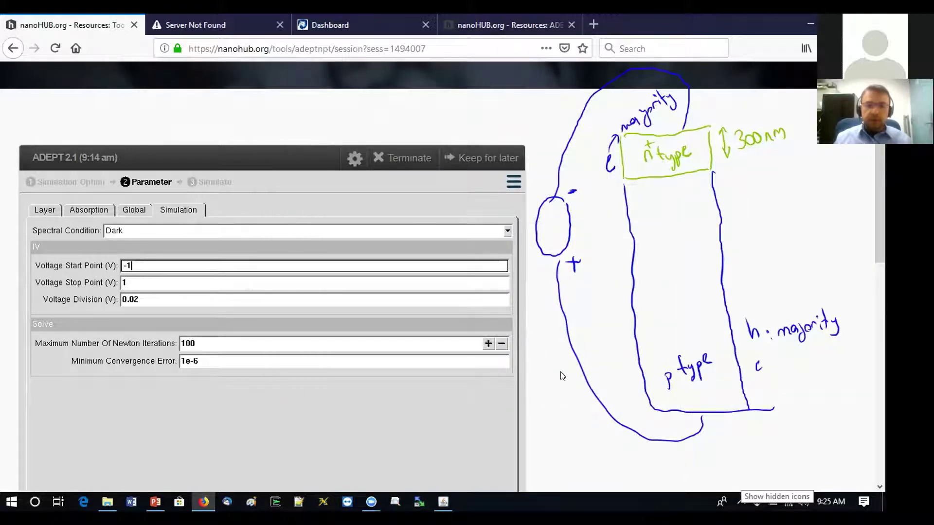
{"action": "scroll", "coordinate": [568, 380], "scroll_direction": "down", "scroll_amount": 3}
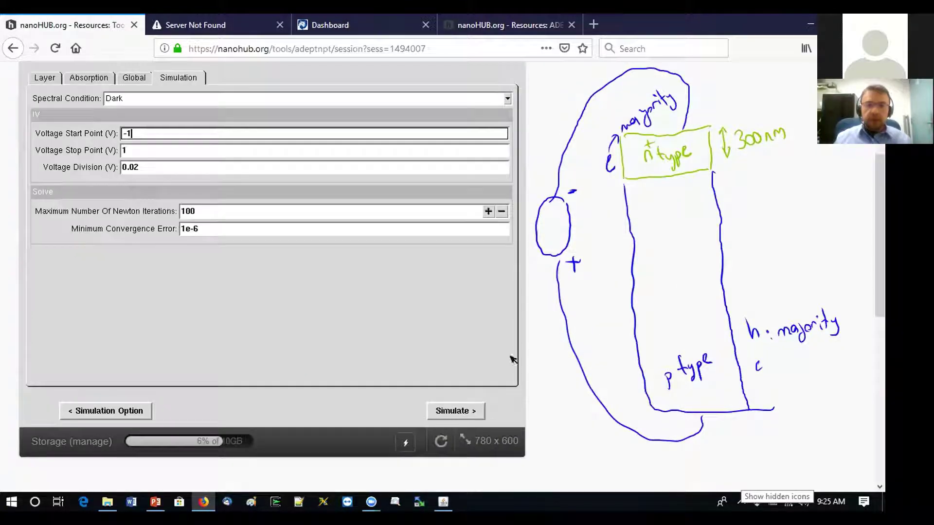
{"action": "left_click", "coordinate": [278, 249]}
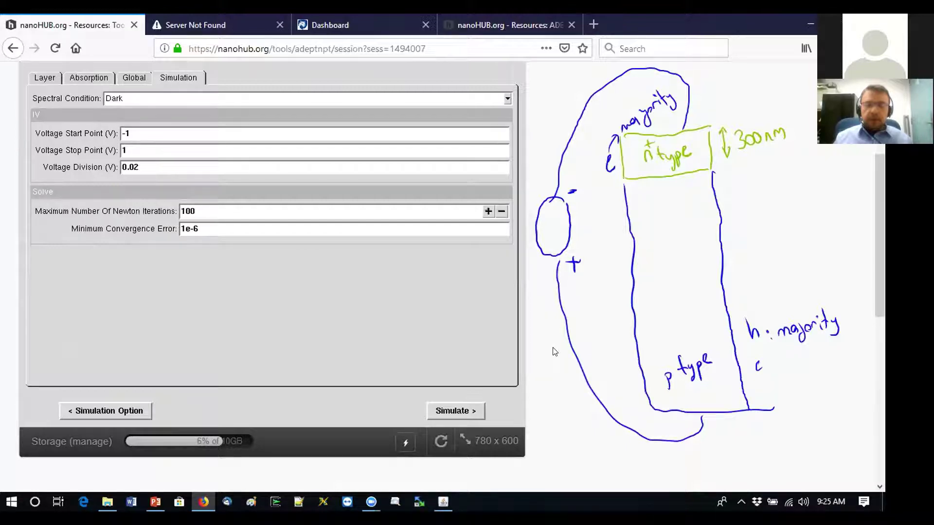
Step: Run the ADEPT simulation of the two-layer cell with the entered parameters
{"action": "scroll", "coordinate": [553, 351], "scroll_direction": "up", "scroll_amount": 2}
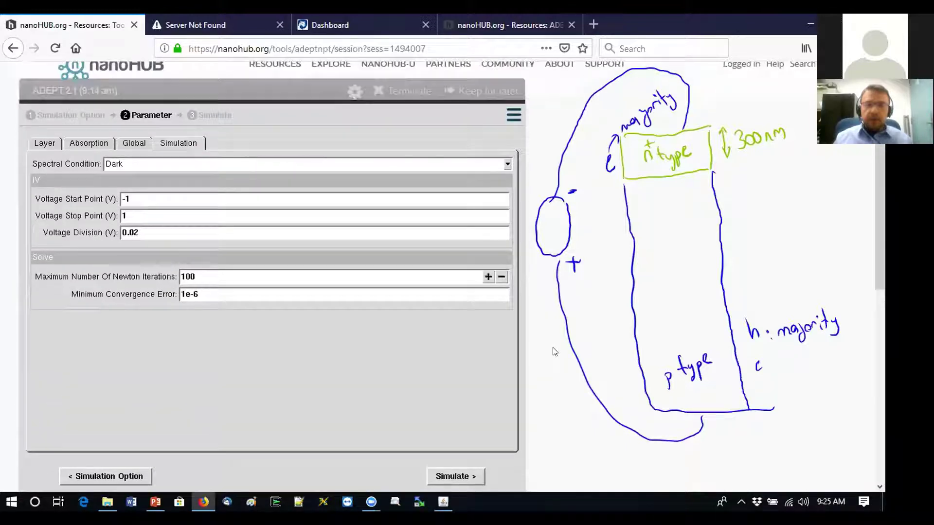
{"action": "left_click", "coordinate": [451, 478]}
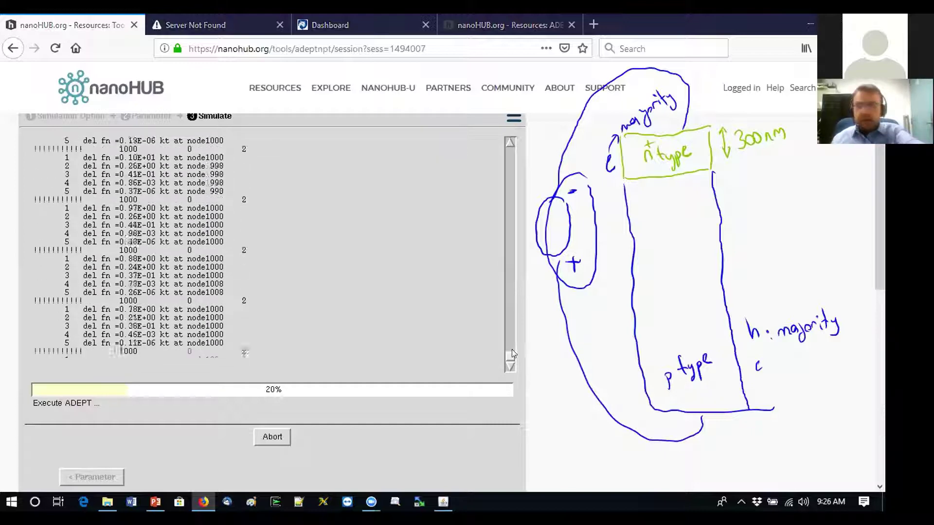
{"action": "key", "text": "alt+Tab"}
{"action": "key", "text": "Escape"}
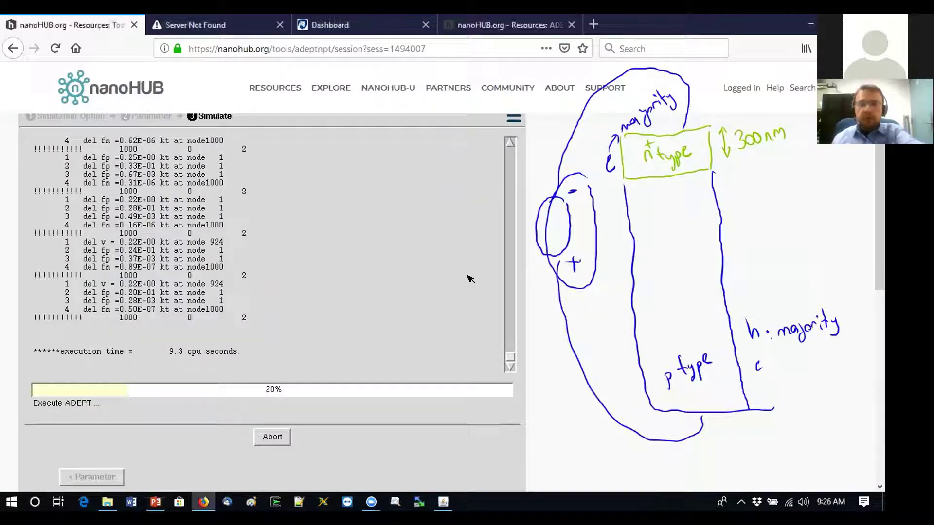
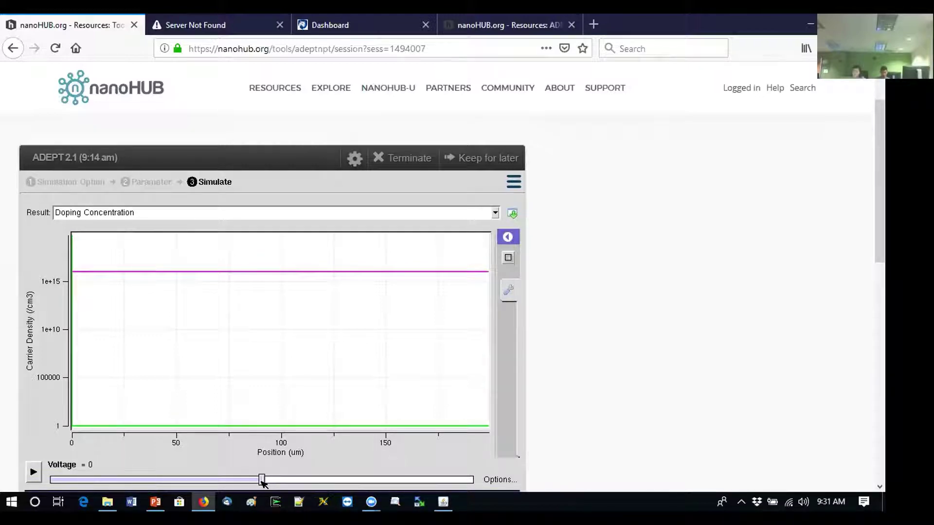
Step: Zoom the Doping Concentration plot in on the junction near 0.3 µm to examine the donor and acceptor profiles
{"action": "scroll", "coordinate": [658, 352], "scroll_direction": "down", "scroll_amount": 2}
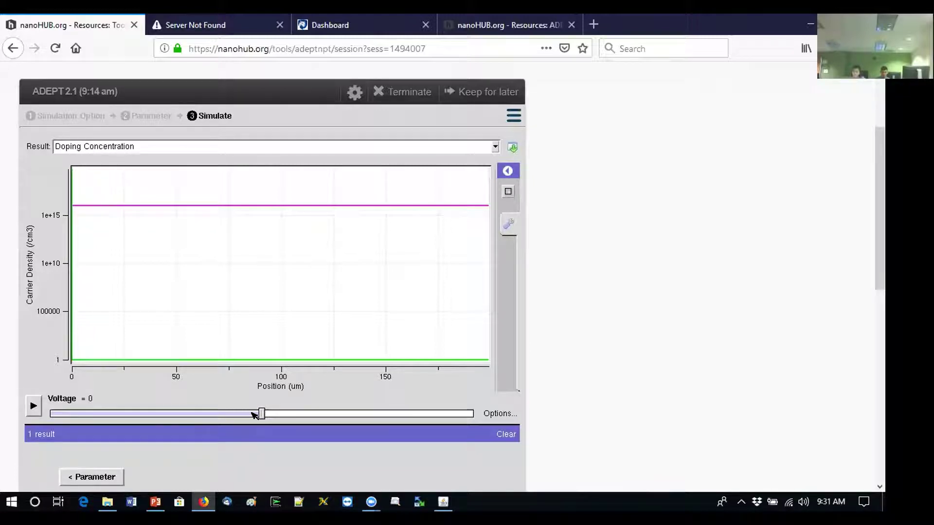
{"action": "mouse_move", "coordinate": [112, 207]}
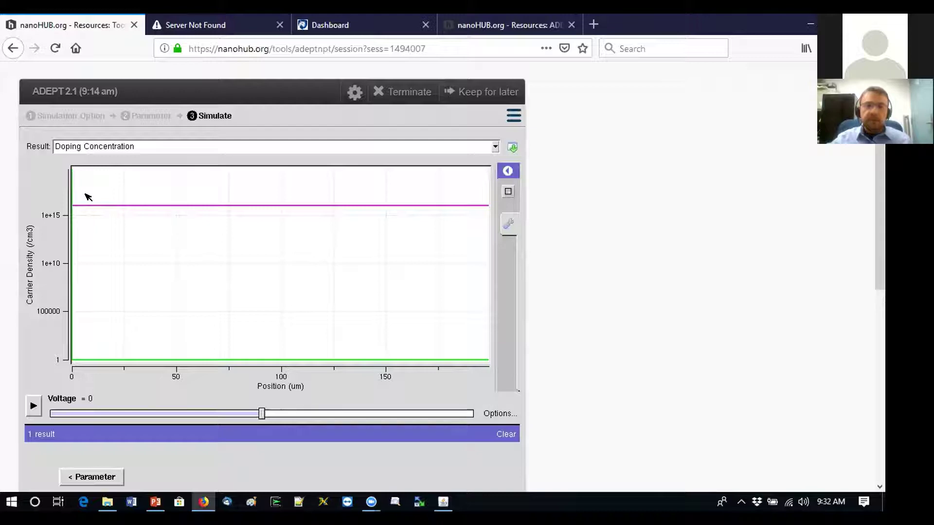
{"action": "left_click_drag", "start_coordinate": [87, 168], "coordinate": [64, 364]}
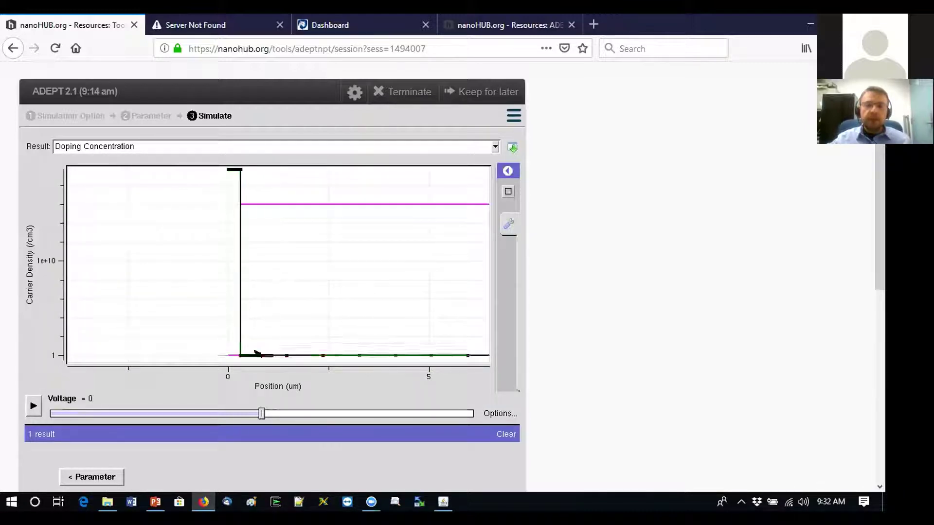
{"action": "left_click_drag", "start_coordinate": [261, 360], "coordinate": [215, 167]}
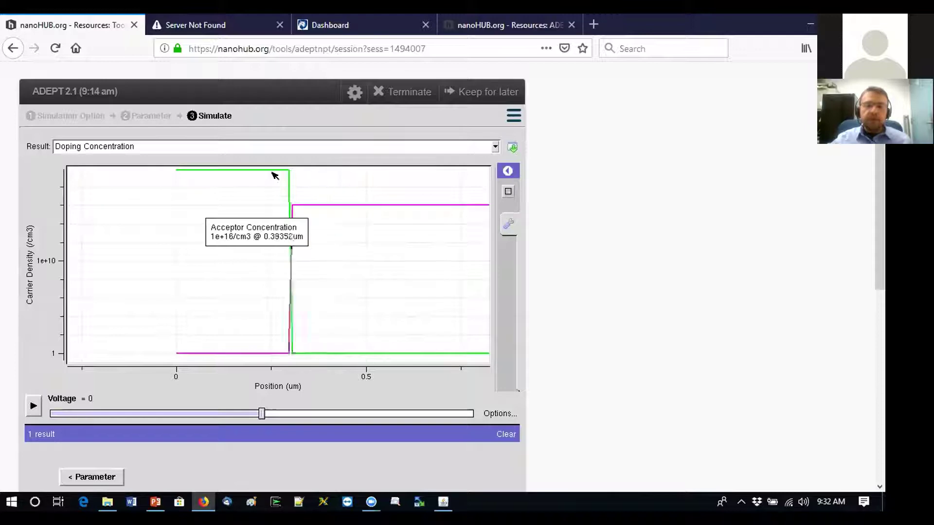
Step: Inspect the donor and acceptor curves on both sides of the junction, and return the Doping Concentration plot to its full 200 µm range
{"action": "mouse_move", "coordinate": [235, 164]}
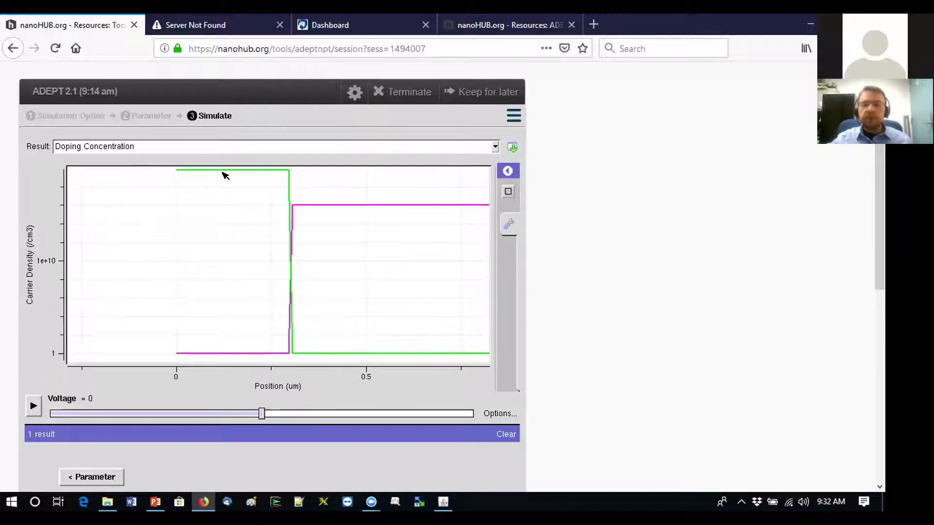
{"action": "mouse_move", "coordinate": [383, 207]}
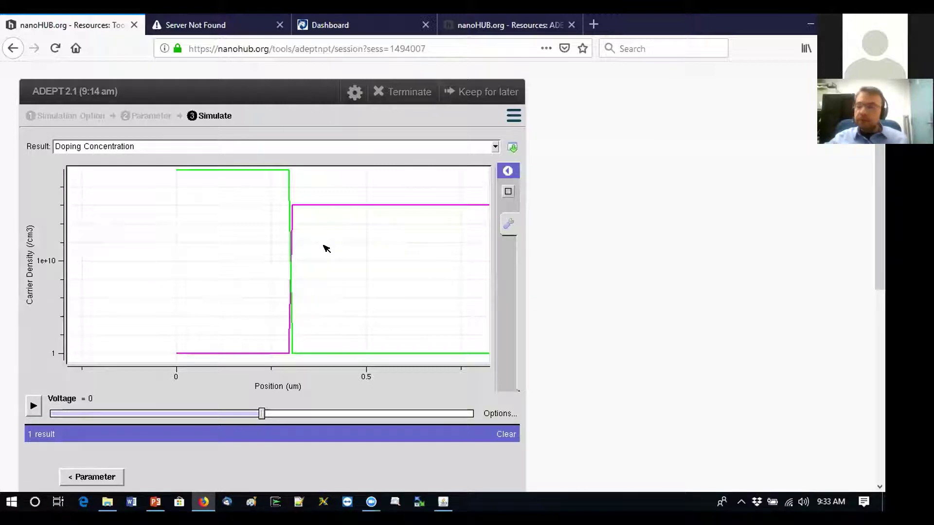
{"action": "scroll", "coordinate": [326, 246], "scroll_direction": "down", "scroll_amount": 1}
{"action": "scroll", "coordinate": [324, 245], "scroll_direction": "down", "scroll_amount": 1}
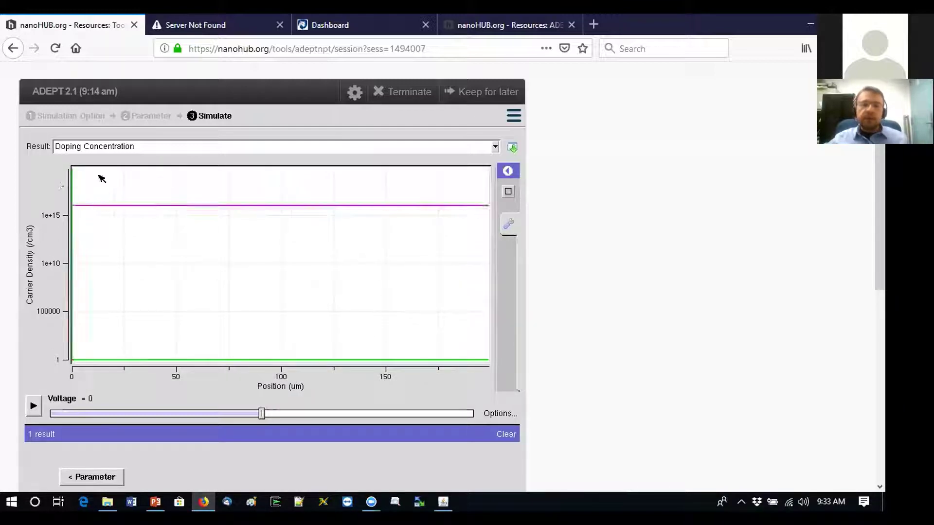
{"action": "scroll", "coordinate": [96, 172], "scroll_direction": "up", "scroll_amount": 1}
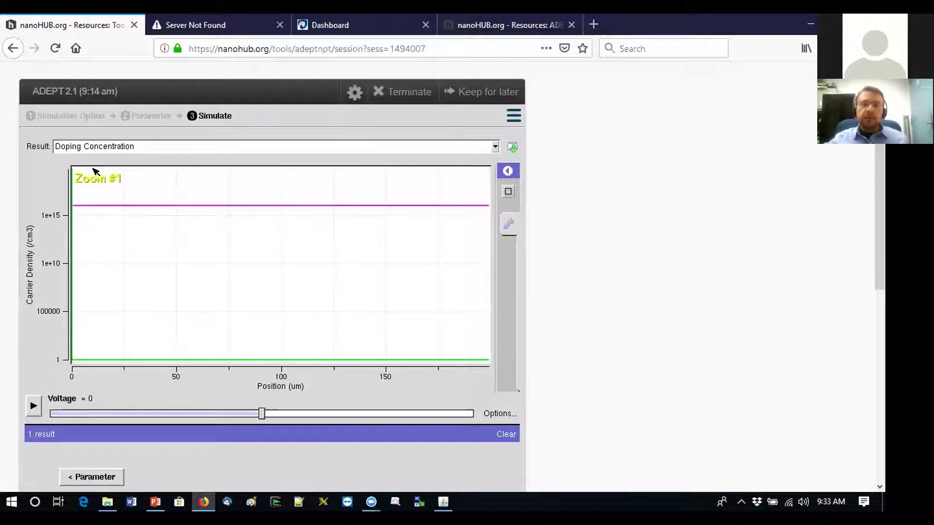
Step: Magnify the Doping Concentration plot around the 0.3 µm junction and read the donor level in the n-type layer and the acceptor level beyond it
{"action": "left_click_drag", "start_coordinate": [79, 178], "coordinate": [35, 363]}
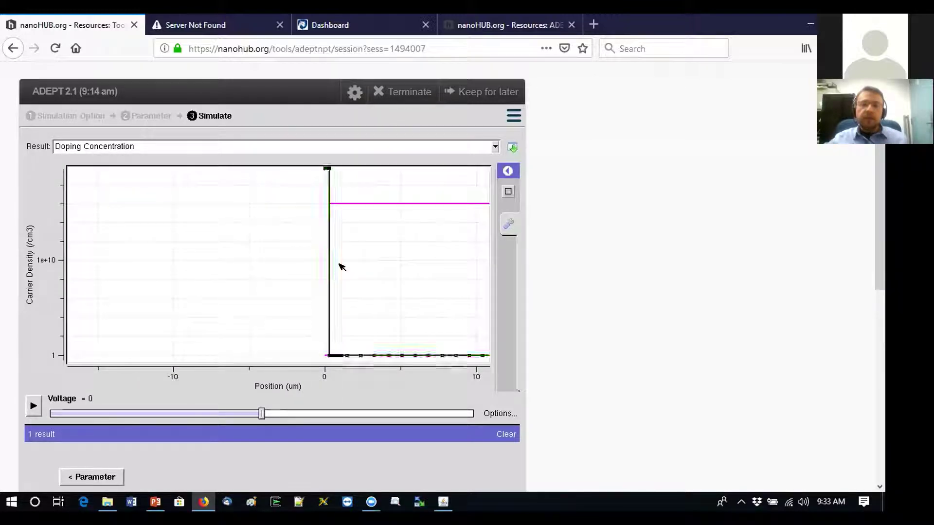
{"action": "mouse_move", "coordinate": [346, 358]}
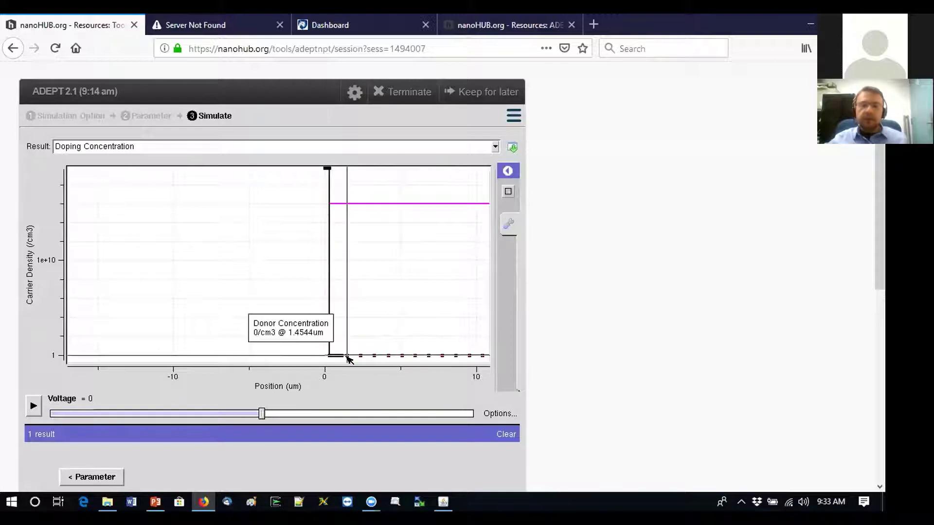
{"action": "left_click_drag", "start_coordinate": [356, 360], "coordinate": [309, 167]}
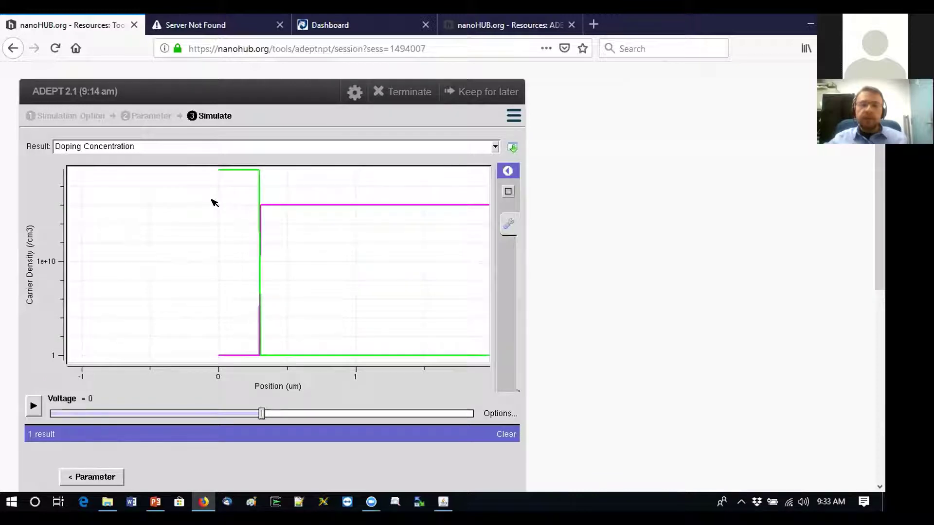
{"action": "left_click_drag", "start_coordinate": [312, 359], "coordinate": [201, 164]}
{"action": "mouse_move", "coordinate": [129, 368]}
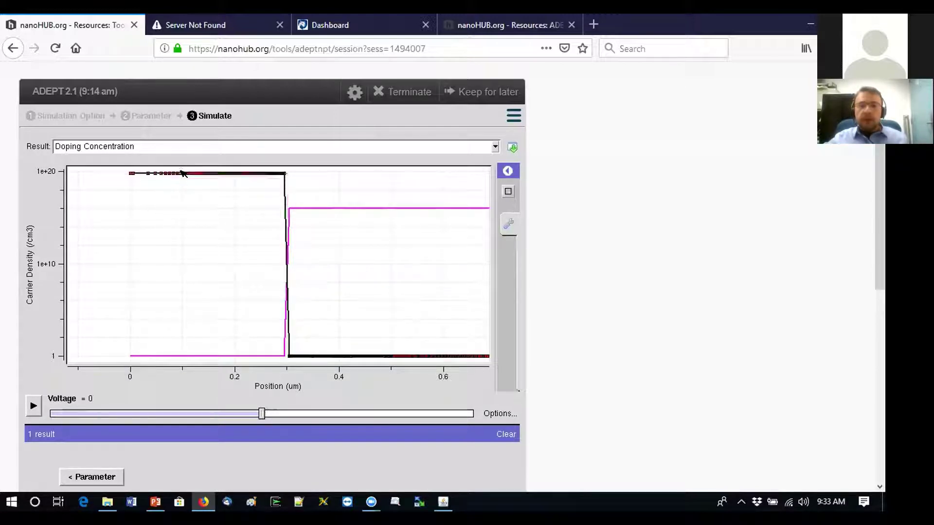
{"action": "mouse_move", "coordinate": [182, 175]}
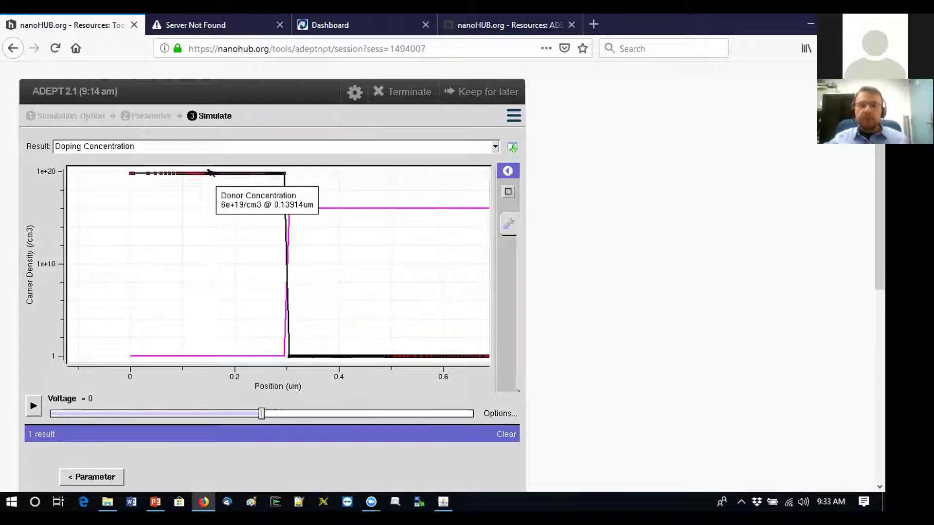
{"action": "mouse_move", "coordinate": [388, 206]}
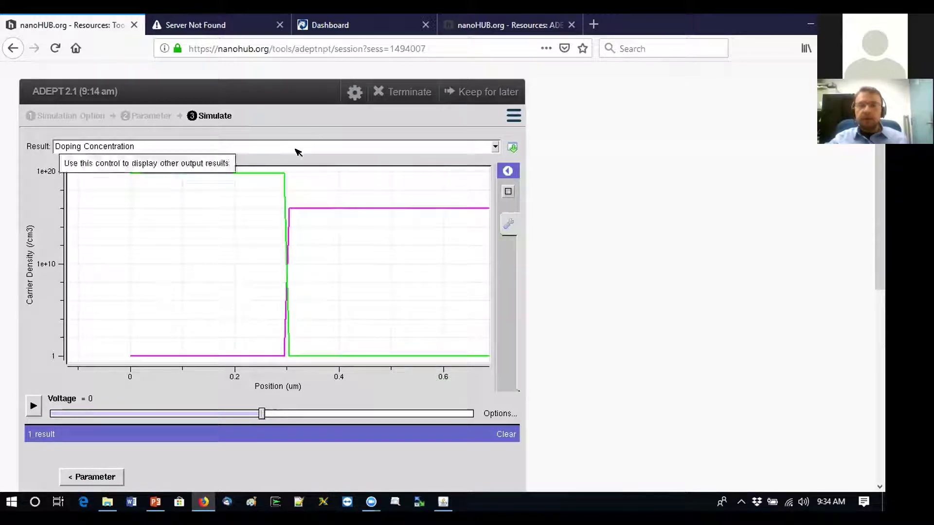
Step: Display the Energy Band Diagram result and set its voltage to 0
{"action": "left_click", "coordinate": [310, 142]}
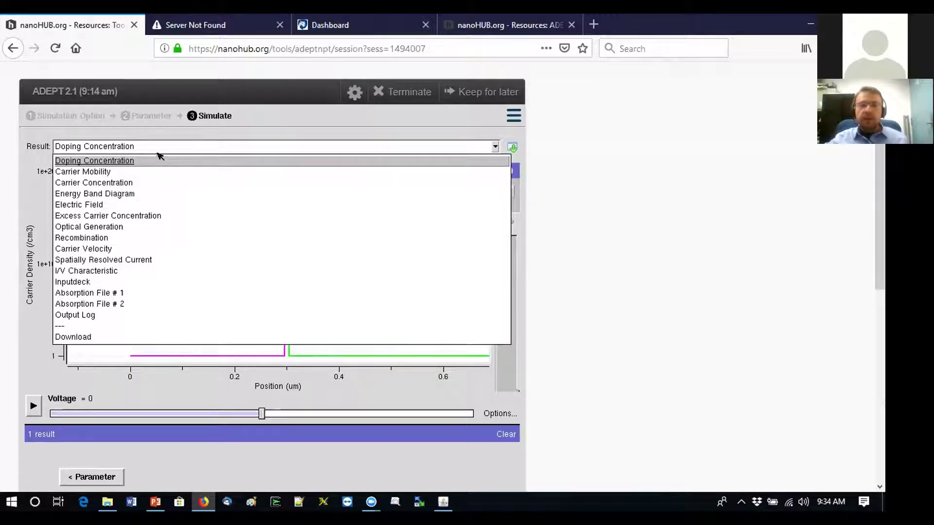
{"action": "left_click", "coordinate": [75, 195]}
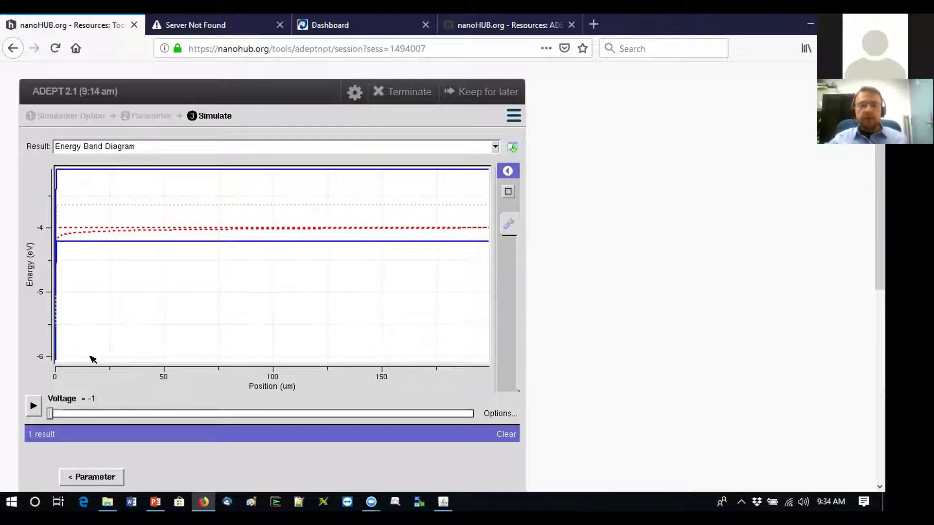
{"action": "left_click_drag", "start_coordinate": [91, 359], "coordinate": [112, 336]}
{"action": "right_click", "coordinate": [113, 298]}
{"action": "left_click_drag", "start_coordinate": [50, 412], "coordinate": [287, 415]}
{"action": "mouse_move", "coordinate": [276, 414]}
{"action": "left_mouse_down"}
{"action": "mouse_move", "coordinate": [260, 420]}
{"action": "mouse_move", "coordinate": [274, 406]}
{"action": "mouse_move", "coordinate": [262, 414]}
{"action": "left_mouse_up"}
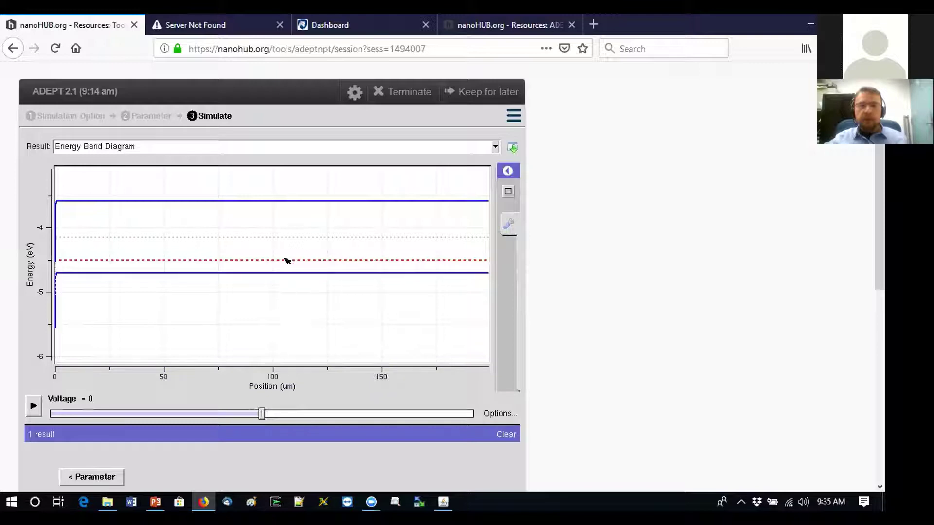
Step: Identify the electron quasi-Fermi level, intrinsic level and conduction band curves across the full energy band diagram
{"action": "mouse_move", "coordinate": [288, 258]}
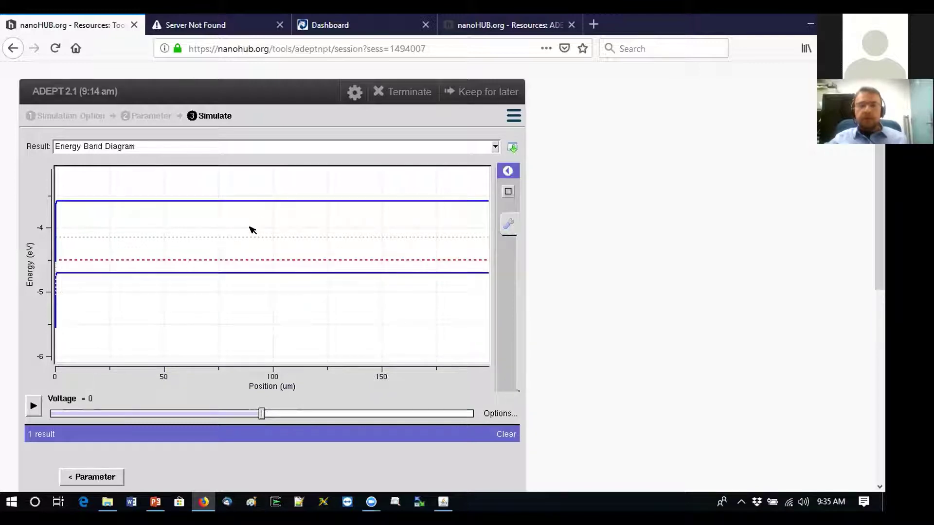
{"action": "mouse_move", "coordinate": [244, 258]}
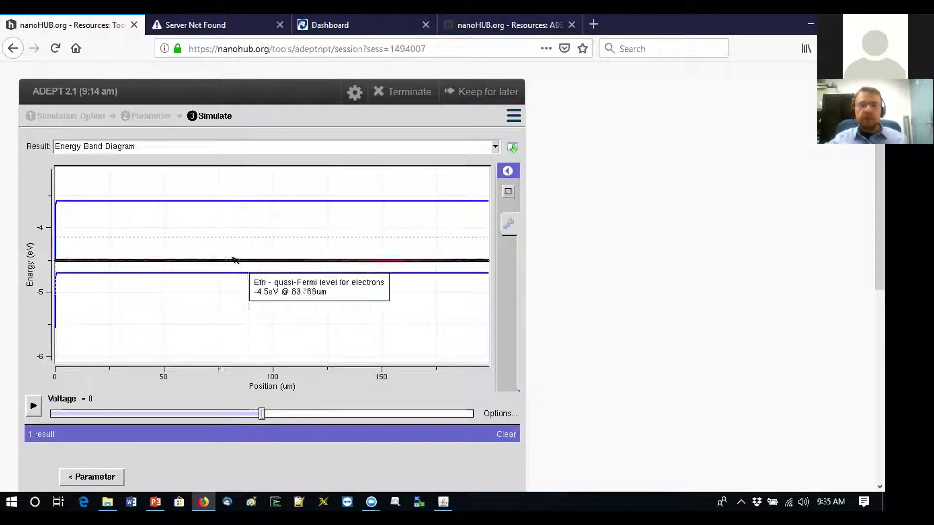
{"action": "mouse_move", "coordinate": [219, 276]}
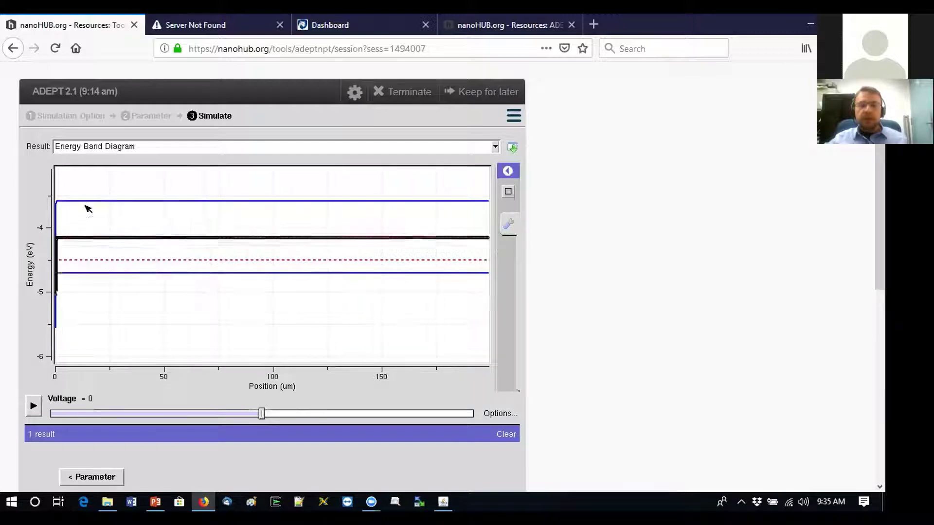
{"action": "mouse_move", "coordinate": [88, 185]}
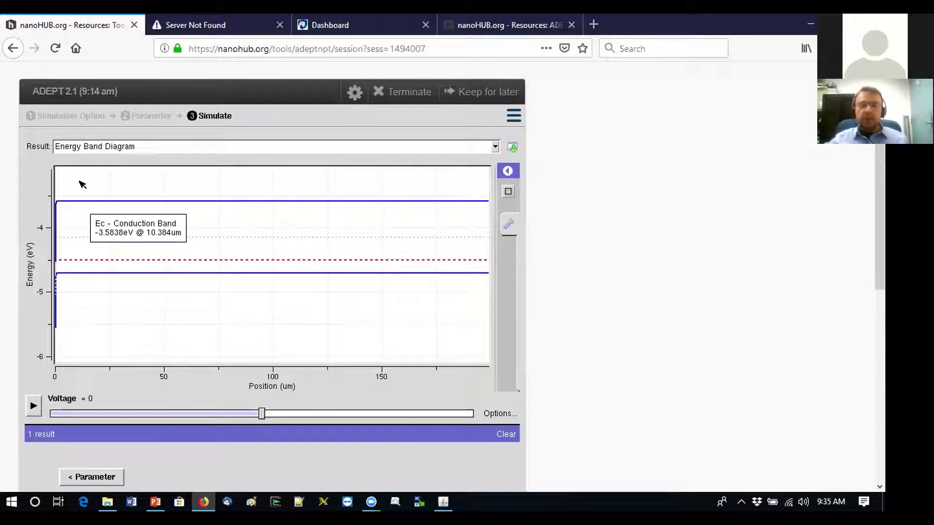
{"action": "left_click_drag", "start_coordinate": [84, 183], "coordinate": [52, 181]}
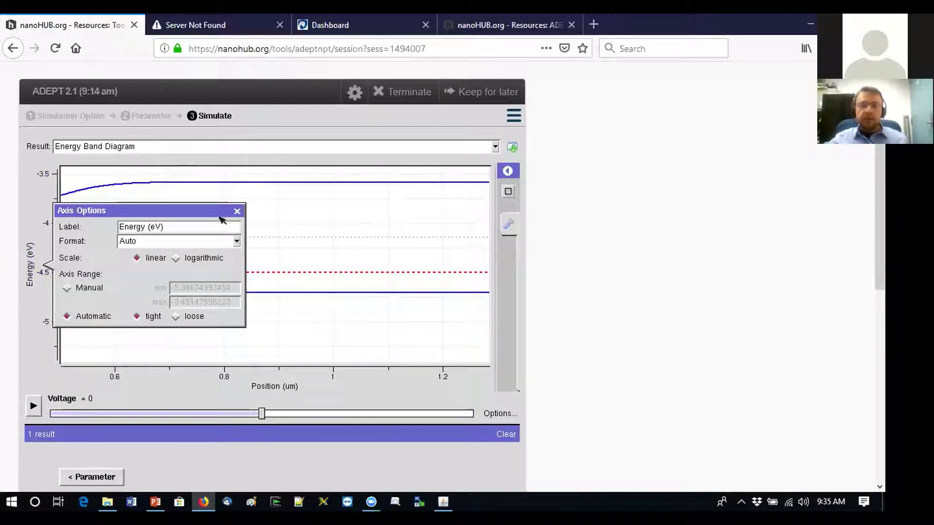
{"action": "left_click", "coordinate": [236, 211]}
{"action": "left_click_drag", "start_coordinate": [214, 322], "coordinate": [55, 174]}
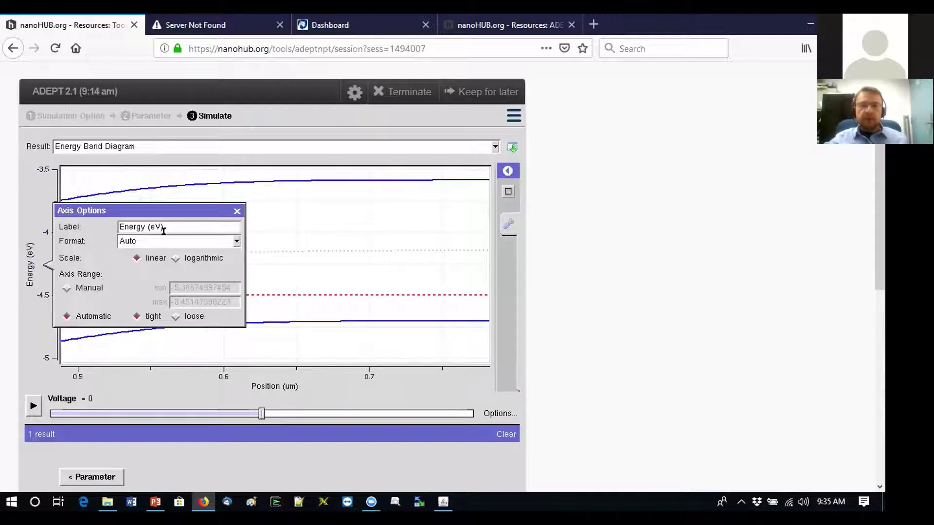
{"action": "left_click", "coordinate": [236, 212]}
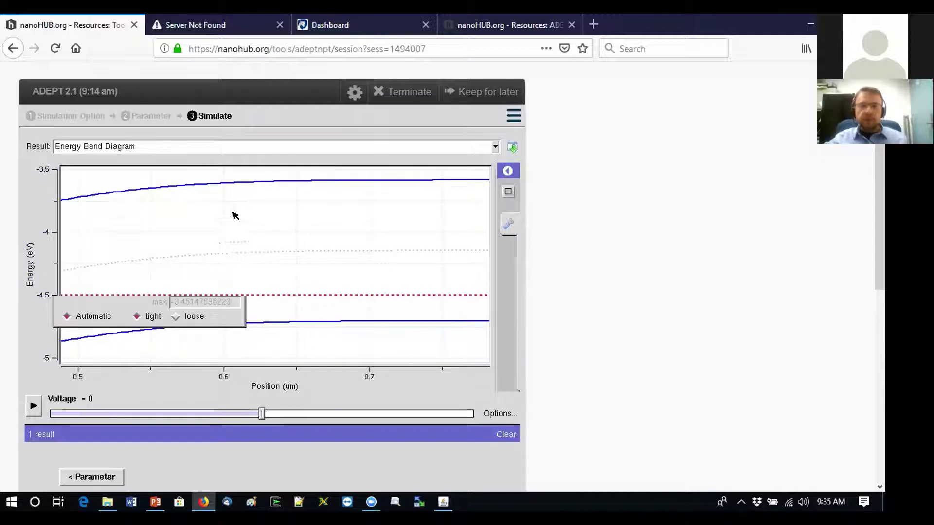
{"action": "right_click", "coordinate": [161, 262]}
{"action": "right_click", "coordinate": [161, 275]}
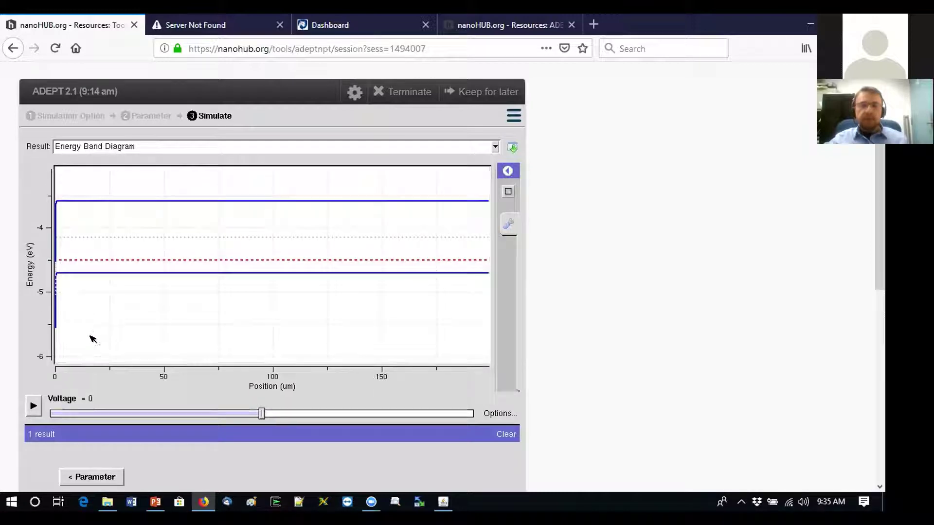
Step: Zoom the band diagram in on roughly the first 1.2 µm and examine the Fermi and intrinsic levels on both sides of the junction
{"action": "left_click_drag", "start_coordinate": [79, 351], "coordinate": [34, 184]}
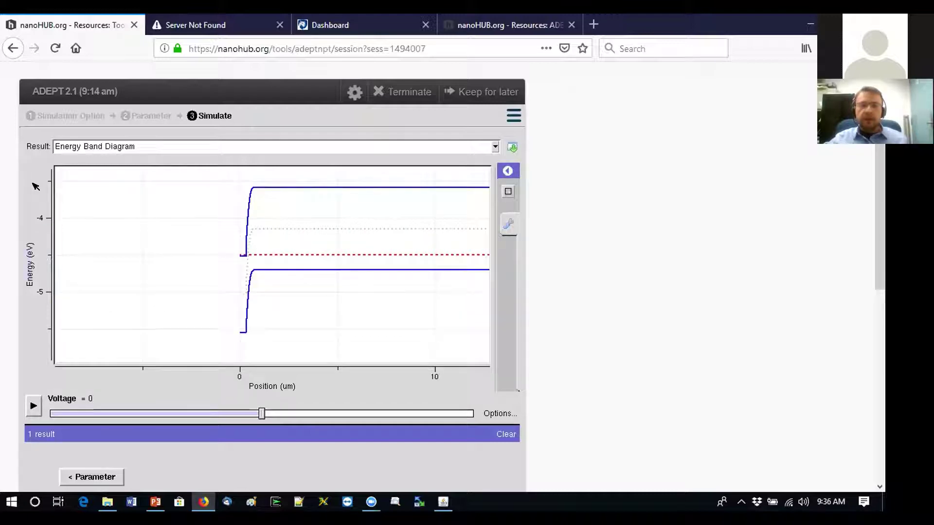
{"action": "left_click_drag", "start_coordinate": [303, 350], "coordinate": [223, 173]}
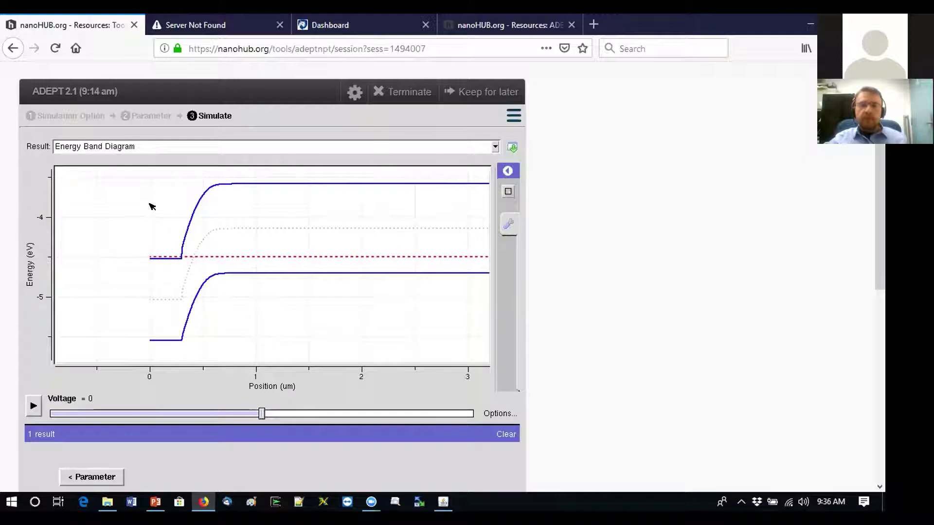
{"action": "left_click_drag", "start_coordinate": [121, 176], "coordinate": [274, 350]}
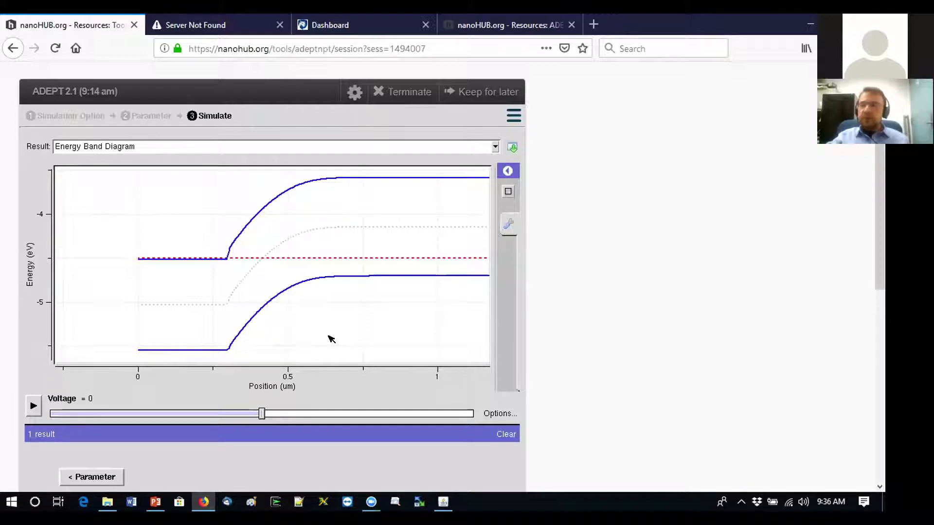
{"action": "mouse_move", "coordinate": [341, 260]}
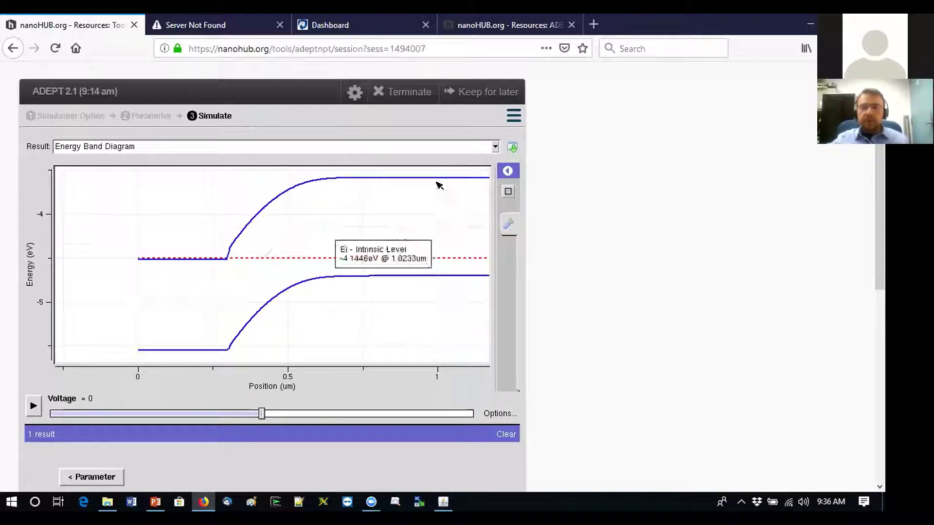
{"action": "mouse_move", "coordinate": [419, 258]}
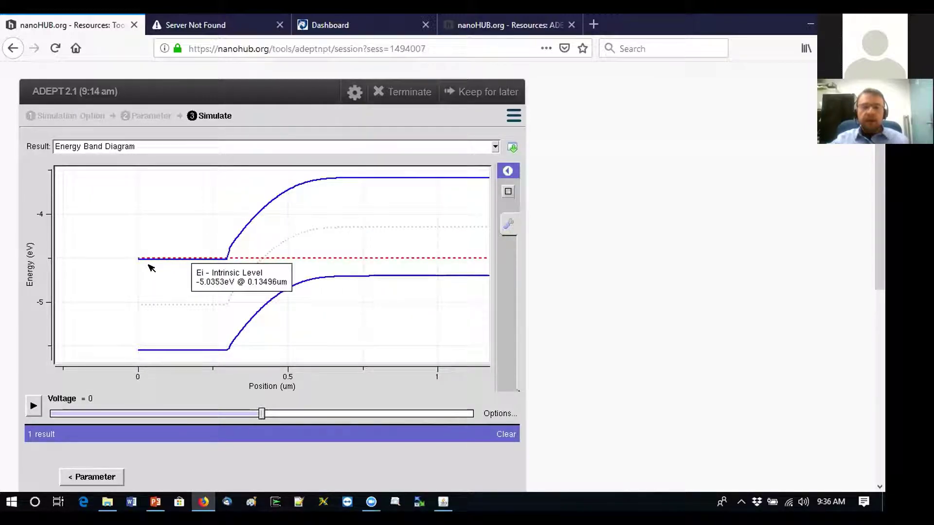
{"action": "mouse_move", "coordinate": [141, 259]}
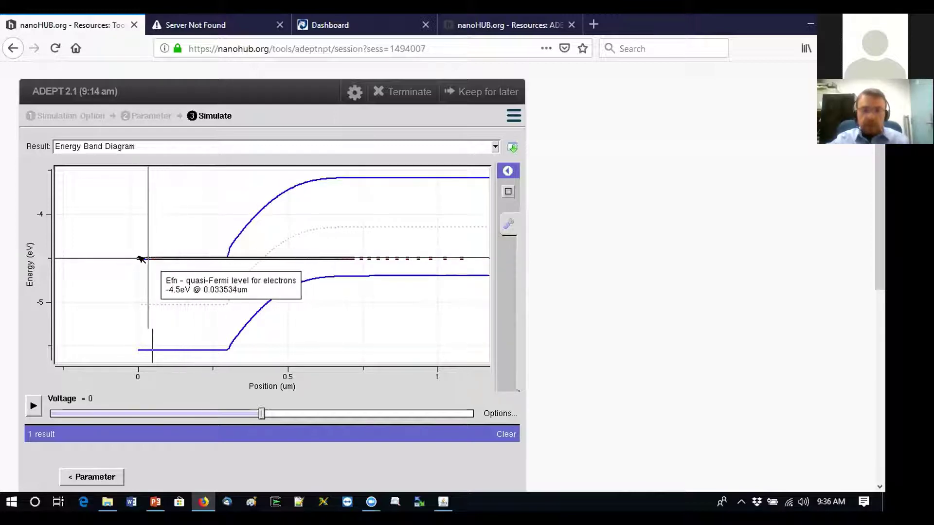
Step: Magnify the n-type layer to compare the conduction band with the Fermi level, and return to the wider junction view
{"action": "left_click_drag", "start_coordinate": [123, 227], "coordinate": [244, 267]}
{"action": "mouse_move", "coordinate": [188, 329]}
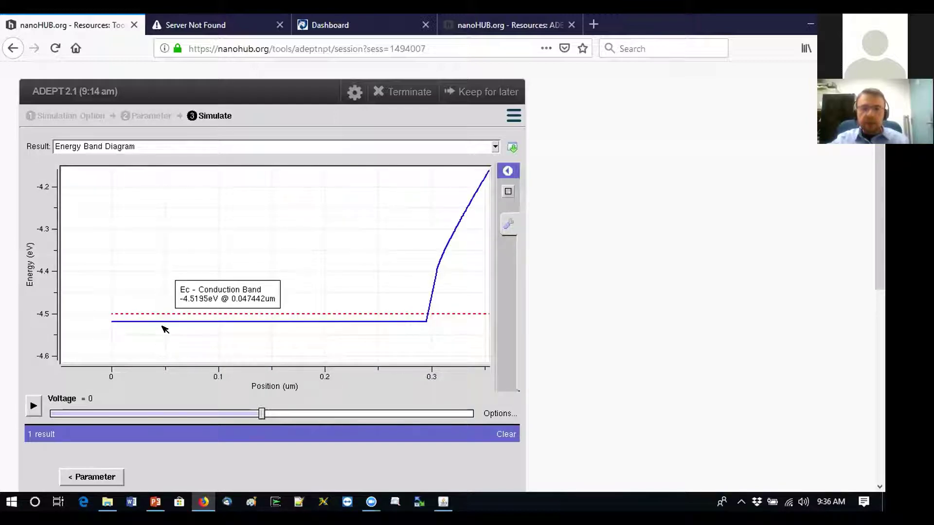
{"action": "right_click", "coordinate": [224, 235]}
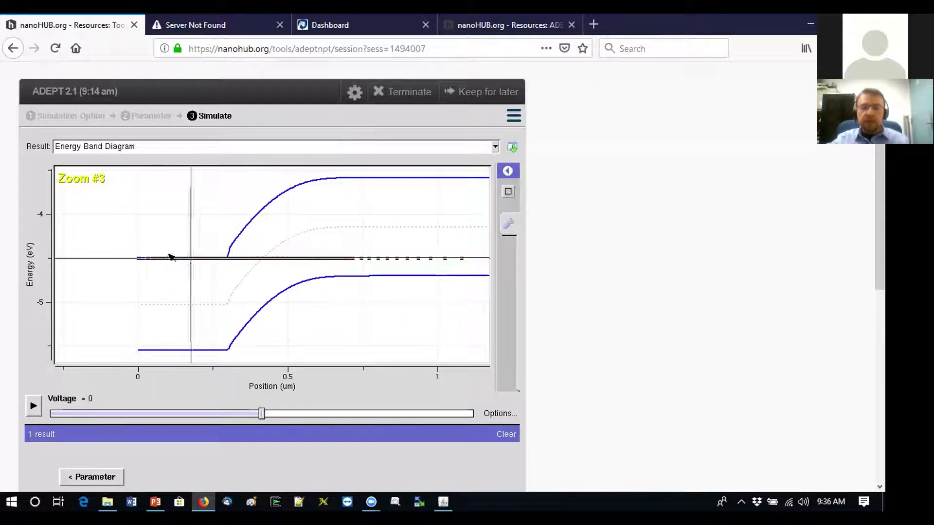
{"action": "mouse_move", "coordinate": [131, 255]}
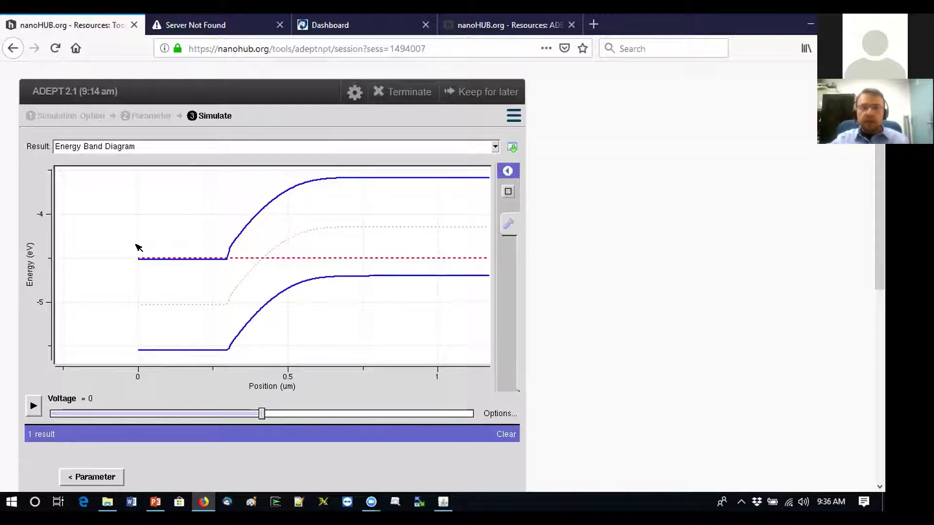
{"action": "mouse_move", "coordinate": [160, 259]}
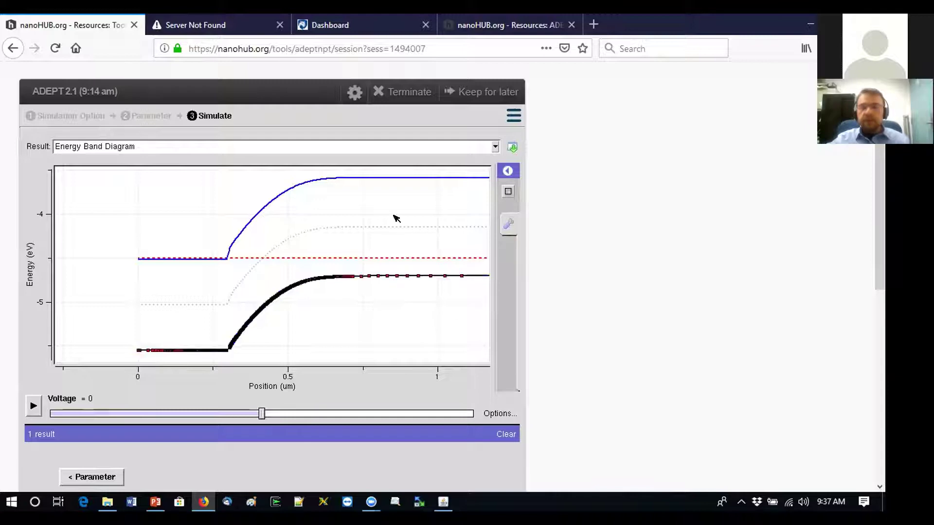
Step: Display the Carrier Concentration result and examine the hole and electron curves across the p-type layer
{"action": "left_click", "coordinate": [399, 151]}
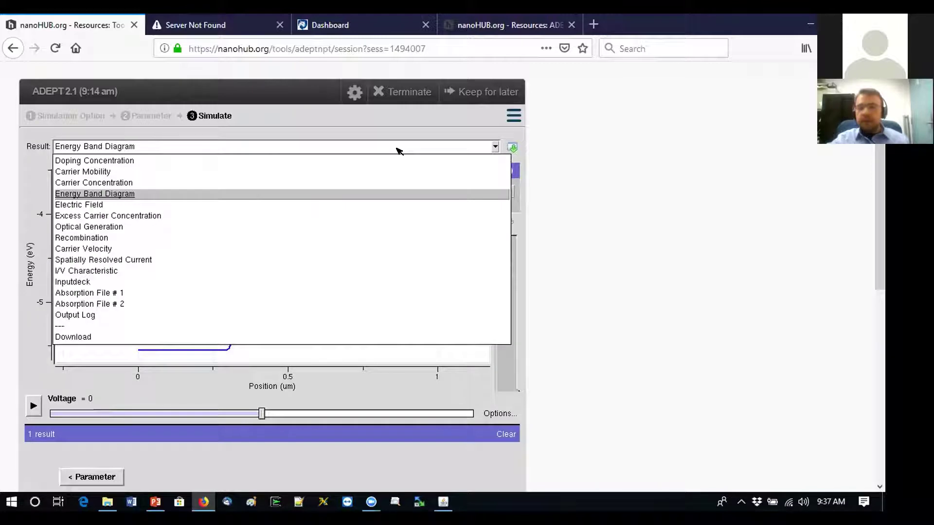
{"action": "left_click", "coordinate": [128, 183]}
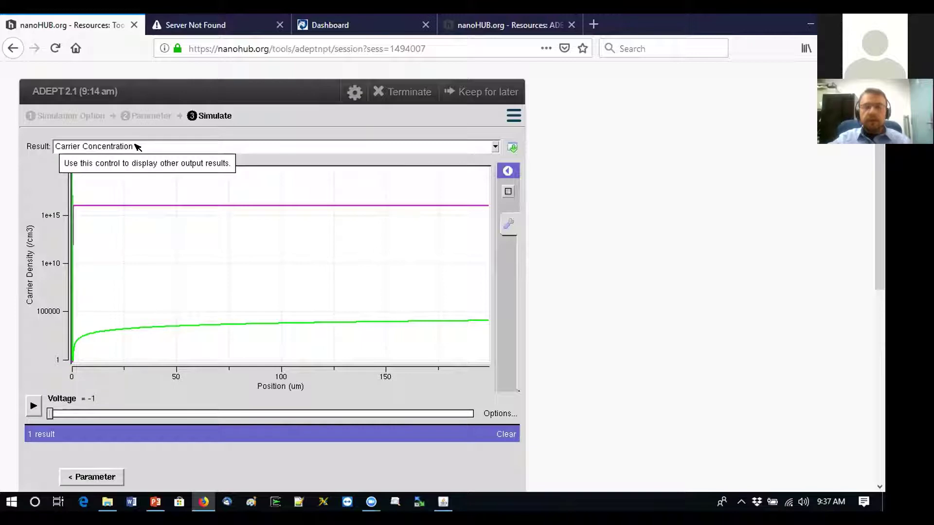
{"action": "mouse_move", "coordinate": [227, 207]}
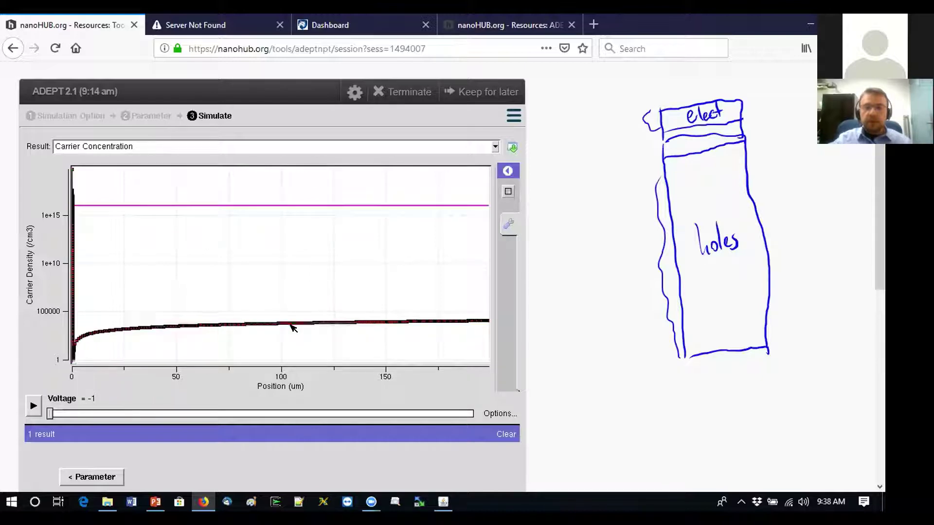
{"action": "mouse_move", "coordinate": [295, 323]}
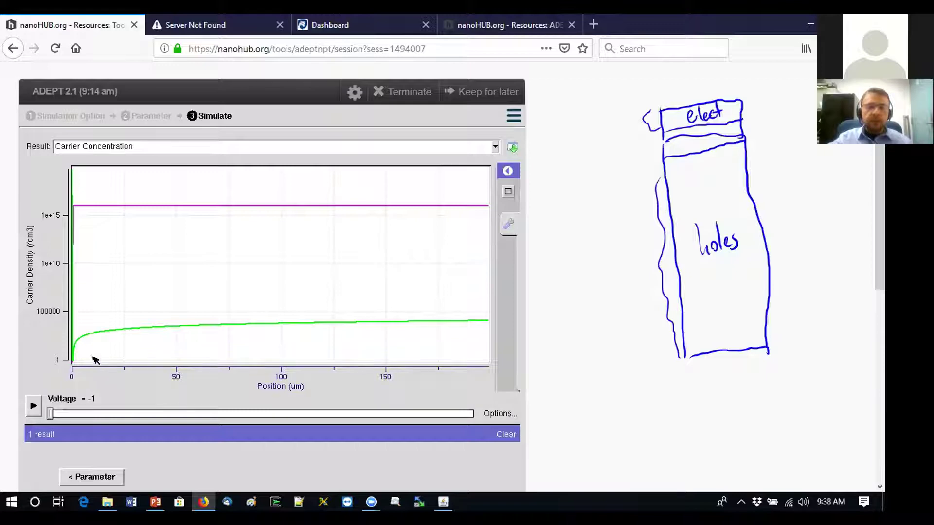
Step: Set the voltage to 0 and zoom the carrier plot in on about the first 1.3 µm to examine the electron and hole curves
{"action": "left_click_drag", "start_coordinate": [50, 413], "coordinate": [262, 421]}
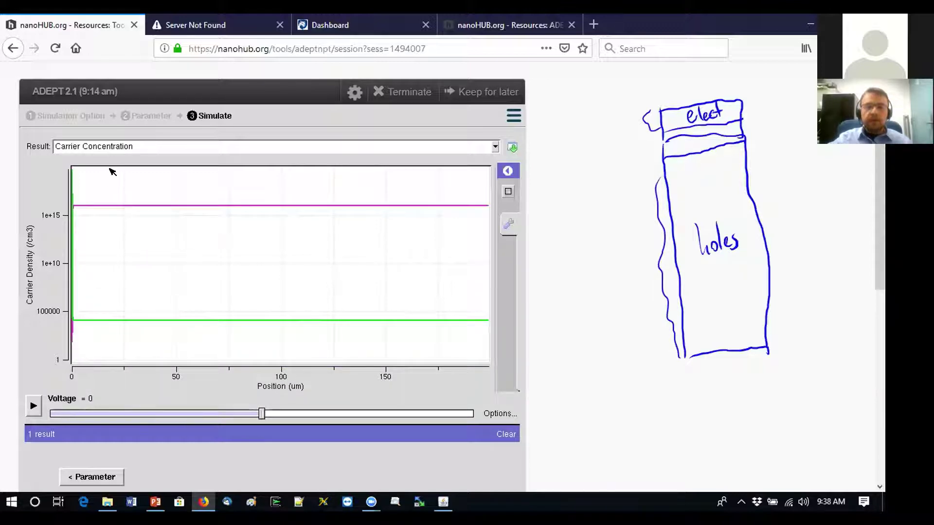
{"action": "left_click_drag", "start_coordinate": [110, 171], "coordinate": [67, 354]}
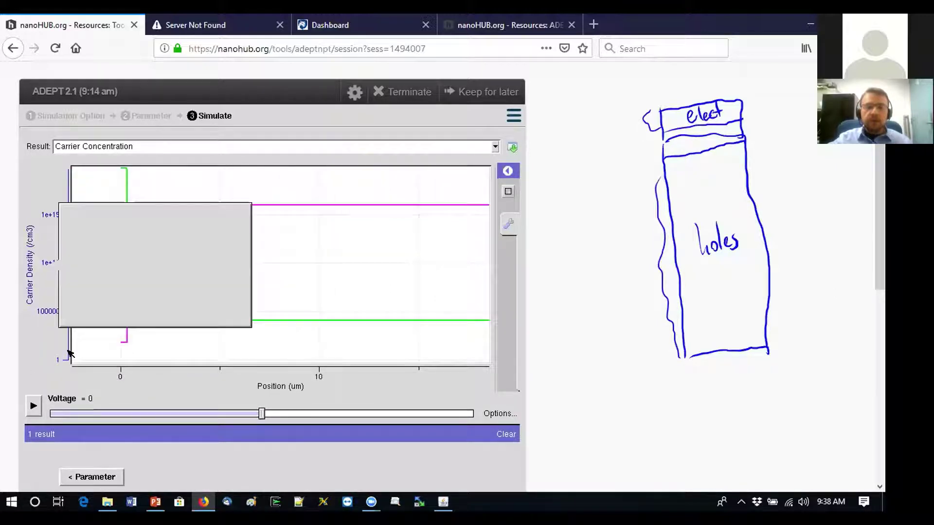
{"action": "left_click", "coordinate": [241, 213]}
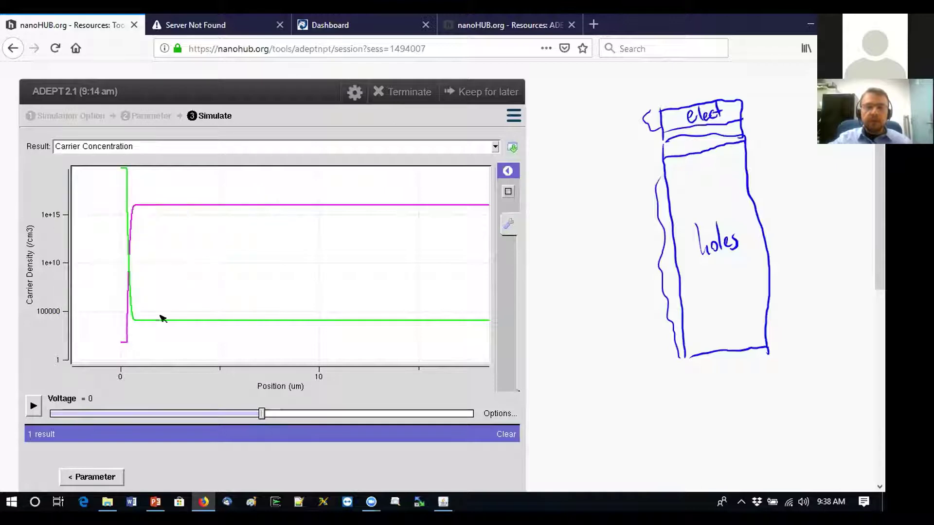
{"action": "left_click_drag", "start_coordinate": [174, 349], "coordinate": [98, 162]}
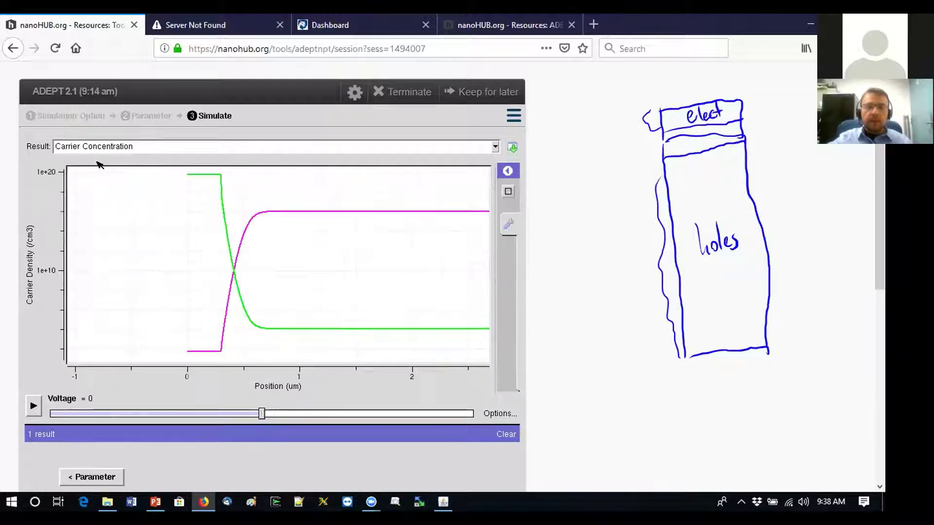
{"action": "left_click_drag", "start_coordinate": [160, 167], "coordinate": [330, 358]}
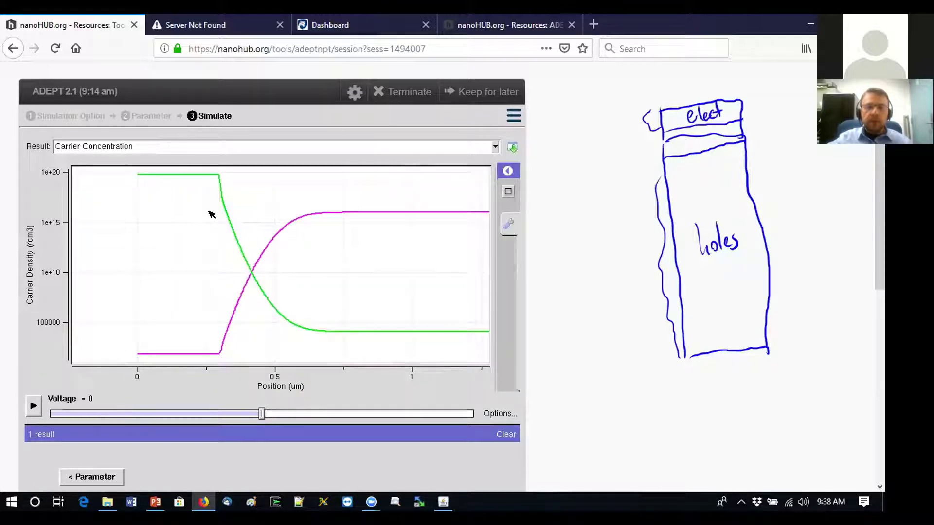
{"action": "mouse_move", "coordinate": [163, 174]}
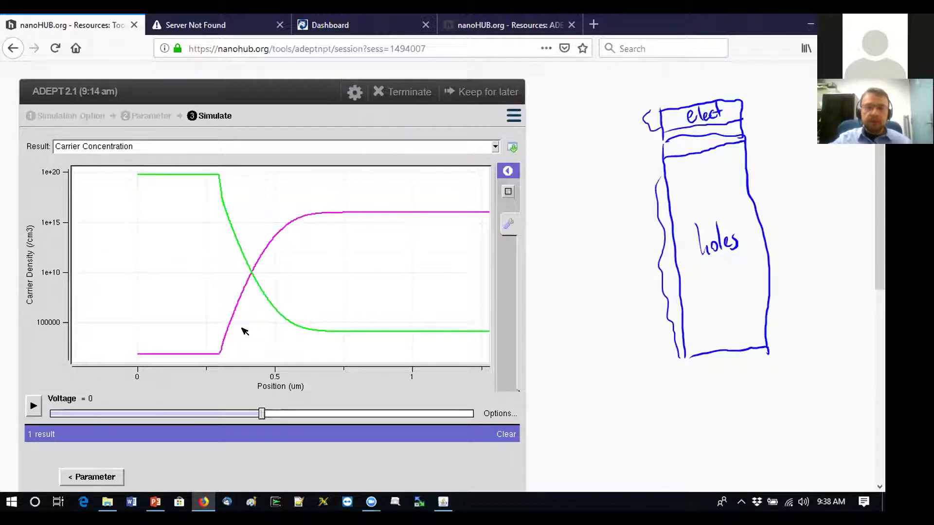
{"action": "mouse_move", "coordinate": [237, 306]}
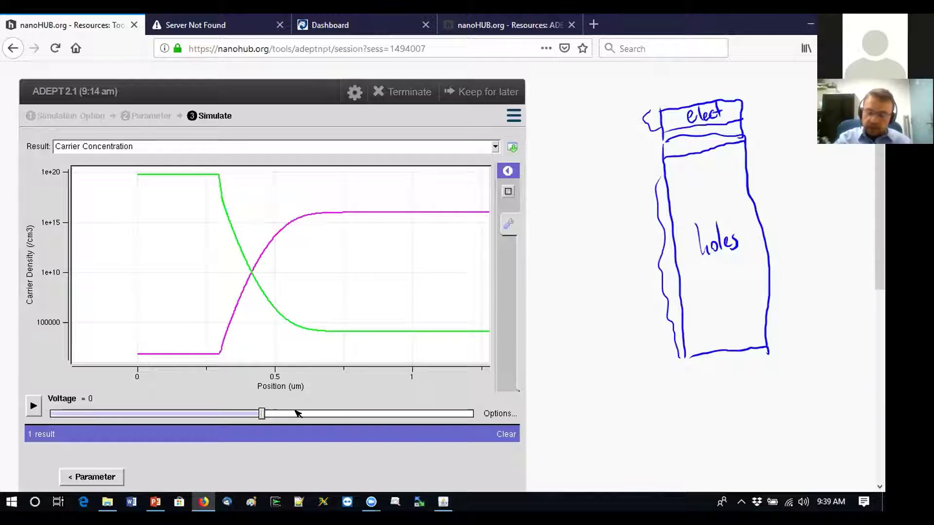
Step: Sketch a voltage source across the cell, minus on the electron layer and plus on the hole layer, and mark electron flow over the plot
{"action": "left_click_drag", "start_coordinate": [699, 90], "coordinate": [564, 210]}
{"action": "left_click_drag", "start_coordinate": [564, 258], "coordinate": [731, 358]}
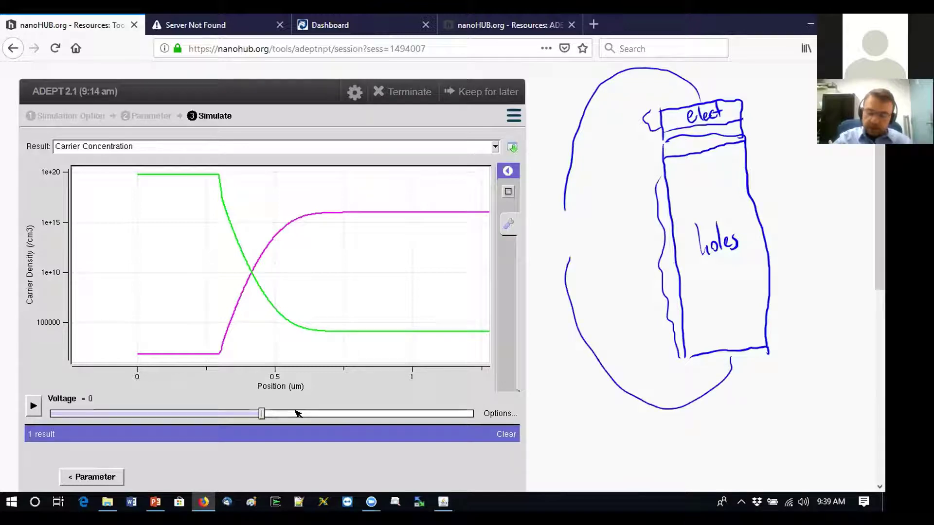
{"action": "left_click_drag", "start_coordinate": [581, 206], "coordinate": [578, 208]}
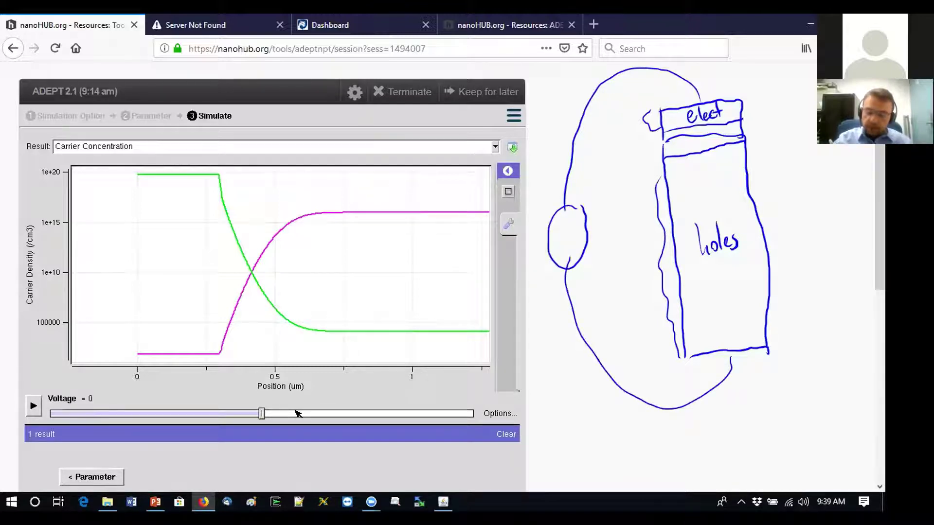
{"action": "left_click_drag", "start_coordinate": [578, 278], "coordinate": [601, 276]}
{"action": "left_click_drag", "start_coordinate": [590, 270], "coordinate": [591, 292]}
{"action": "left_click_drag", "start_coordinate": [577, 186], "coordinate": [599, 183]}
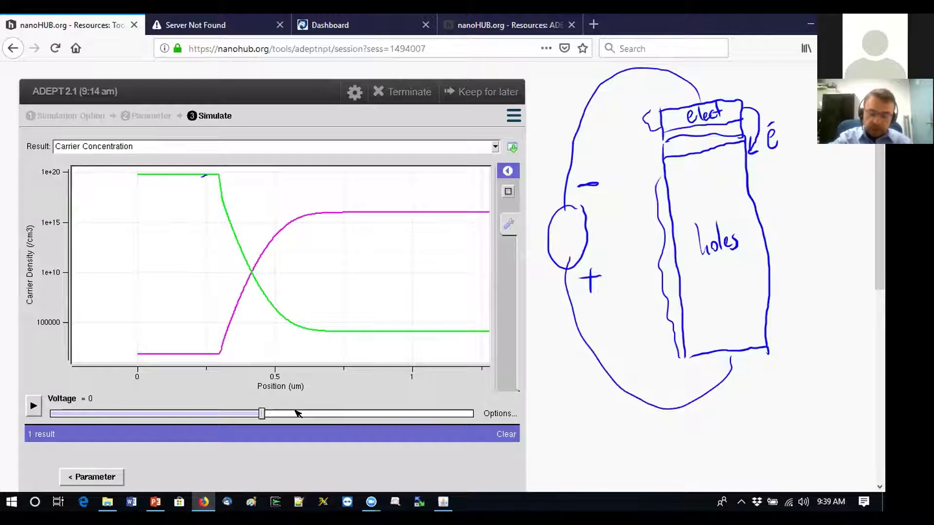
{"action": "left_click_drag", "start_coordinate": [216, 181], "coordinate": [311, 248]}
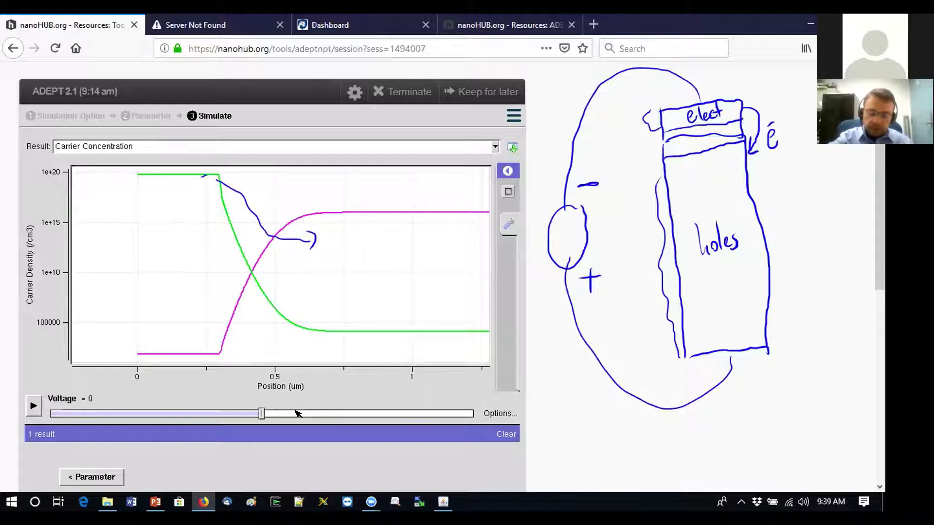
{"action": "left_click_drag", "start_coordinate": [217, 181], "coordinate": [329, 232]}
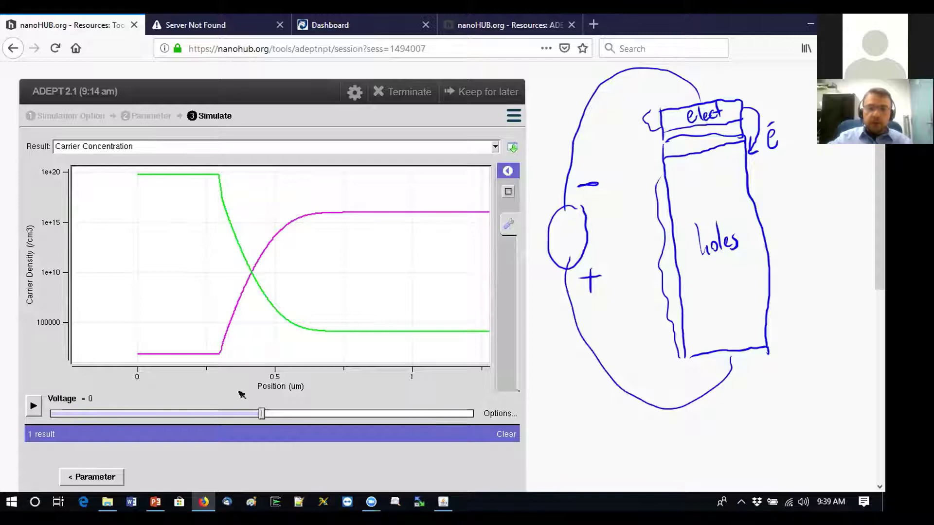
Step: Increase the playback speed and play the carrier concentration plot through forward bias from 0 V, pausing at 0.76 V
{"action": "left_click", "coordinate": [500, 412]}
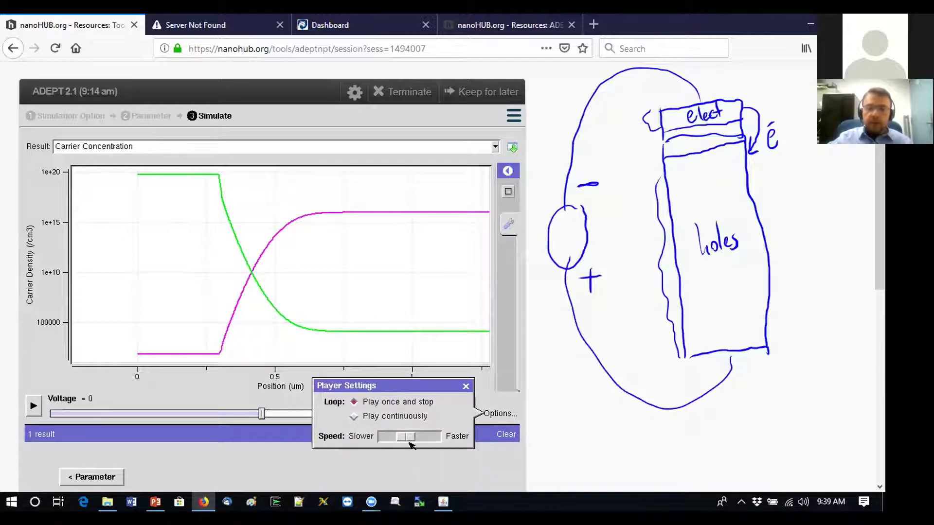
{"action": "left_click_drag", "start_coordinate": [411, 438], "coordinate": [429, 437]}
{"action": "left_click", "coordinate": [465, 386]}
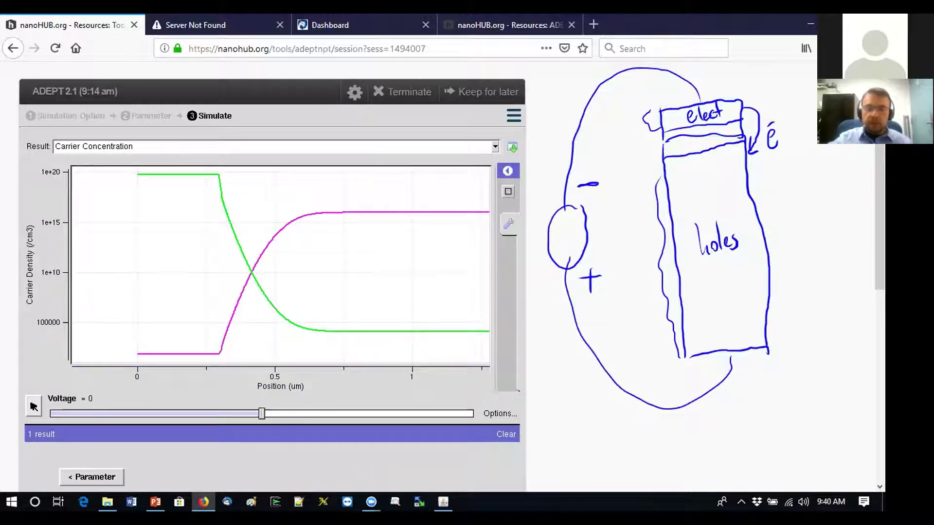
{"action": "left_click", "coordinate": [34, 406]}
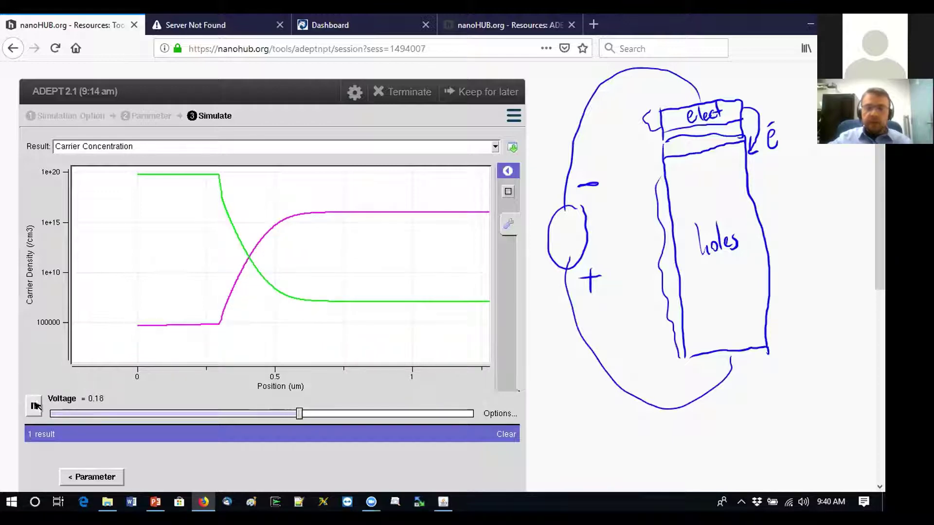
{"action": "mouse_move", "coordinate": [215, 174]}
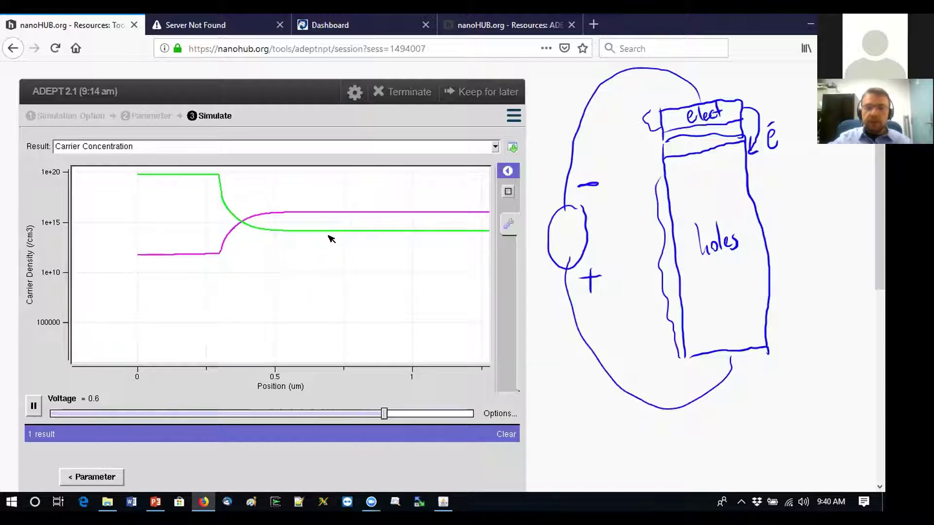
{"action": "left_click", "coordinate": [34, 408]}
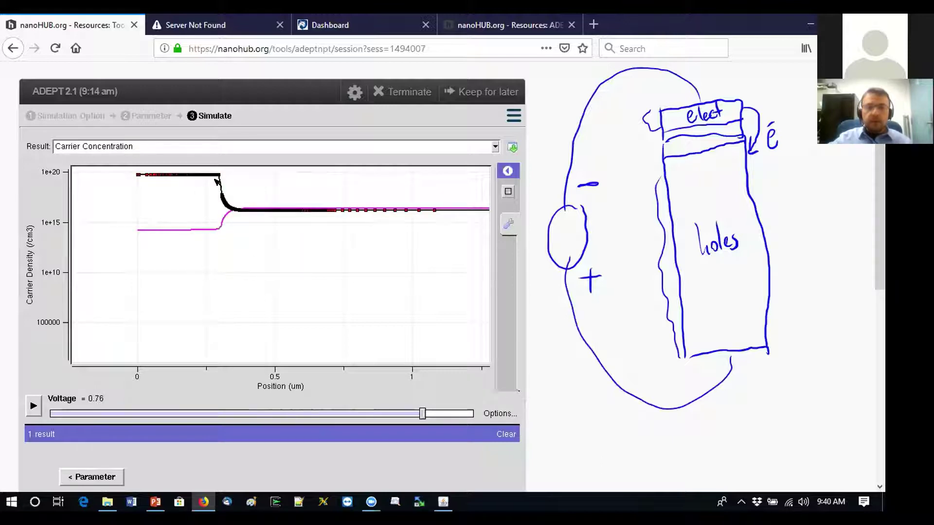
Step: Compare electron and hole densities across the junction at 0.76 V and 0.9 V, and return the voltage to 0.02 V
{"action": "mouse_move", "coordinate": [249, 209]}
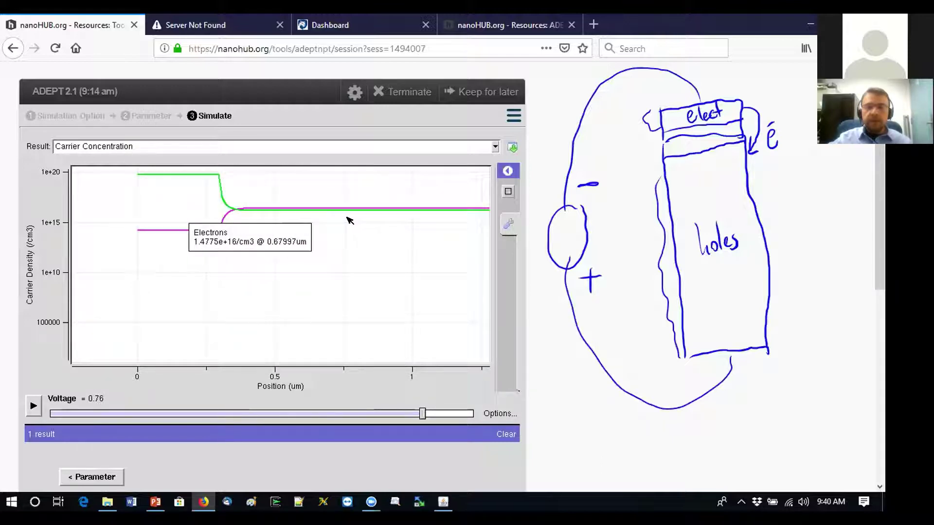
{"action": "mouse_move", "coordinate": [377, 208]}
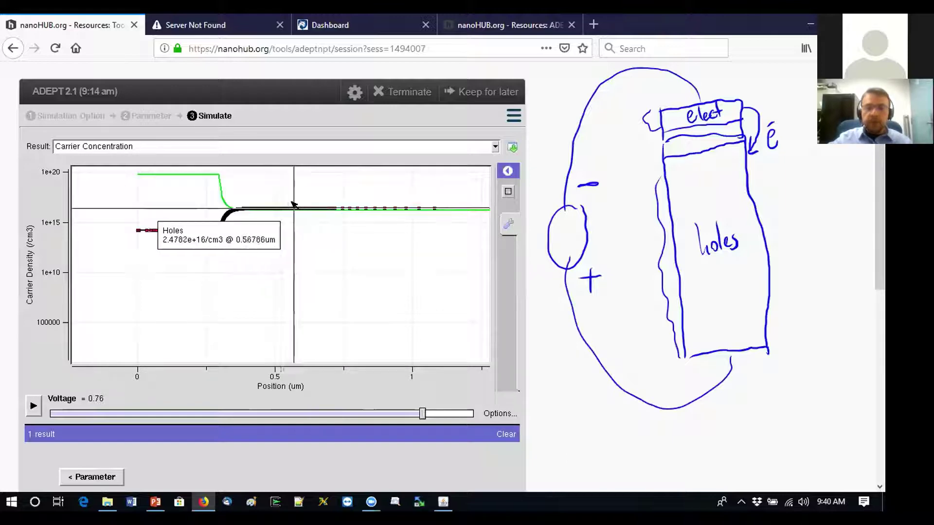
{"action": "mouse_move", "coordinate": [303, 206]}
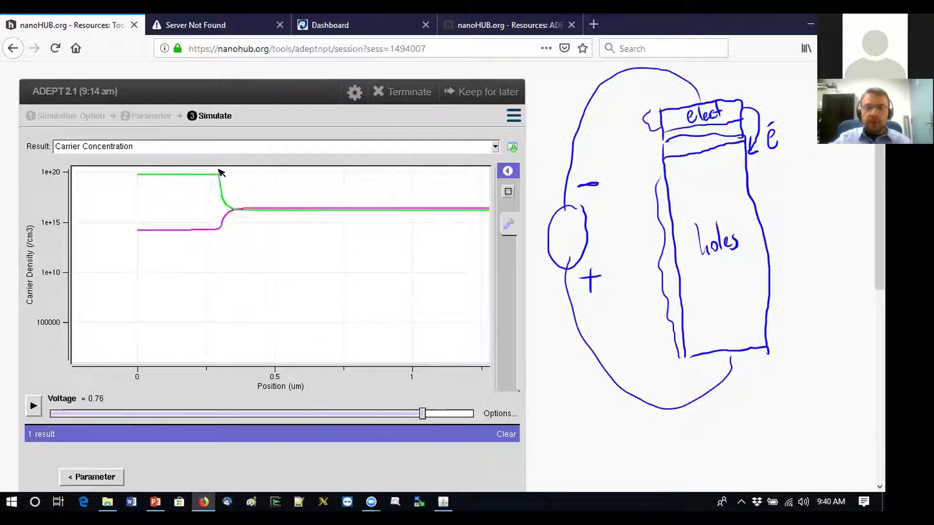
{"action": "mouse_move", "coordinate": [224, 194]}
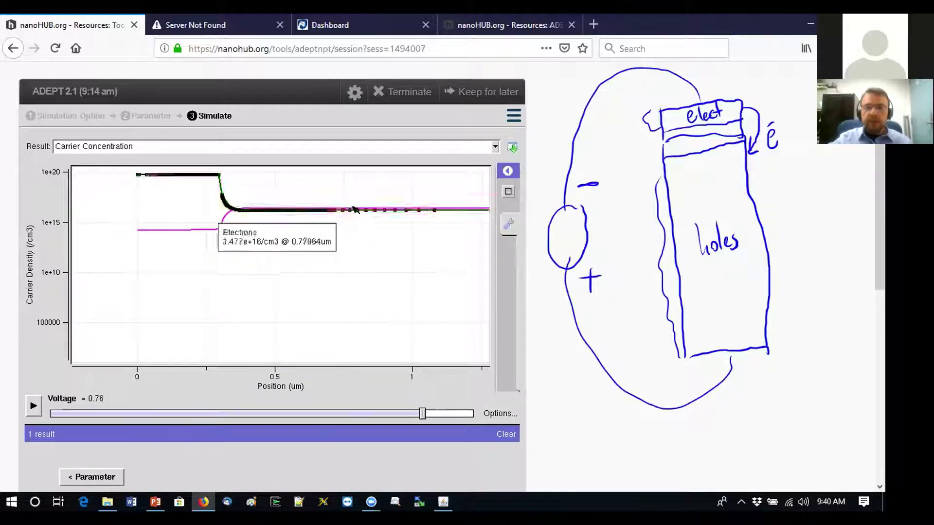
{"action": "mouse_move", "coordinate": [335, 238]}
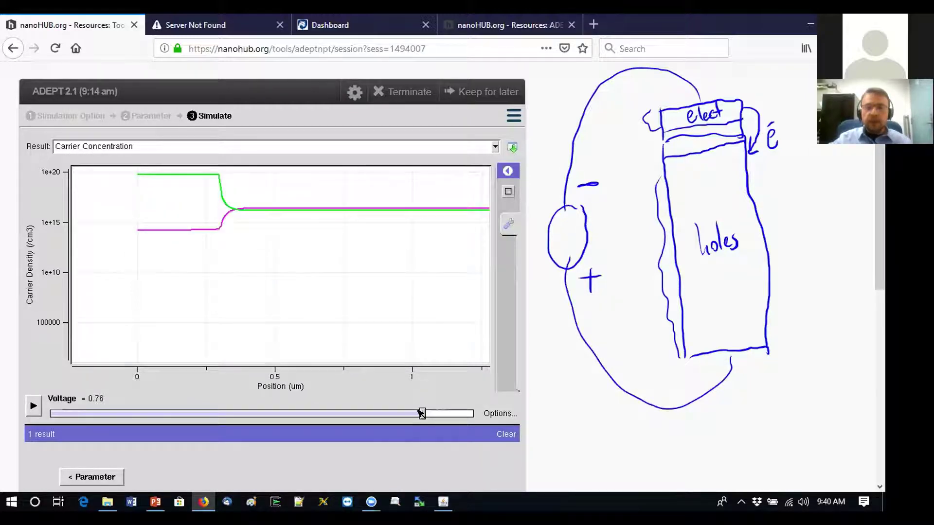
{"action": "left_click_drag", "start_coordinate": [421, 413], "coordinate": [458, 416]}
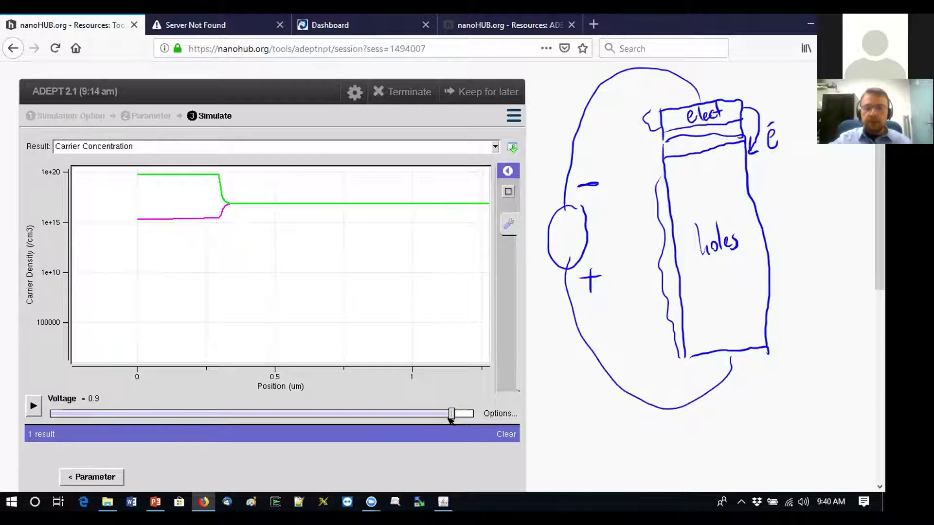
{"action": "left_click_drag", "start_coordinate": [451, 414], "coordinate": [267, 420]}
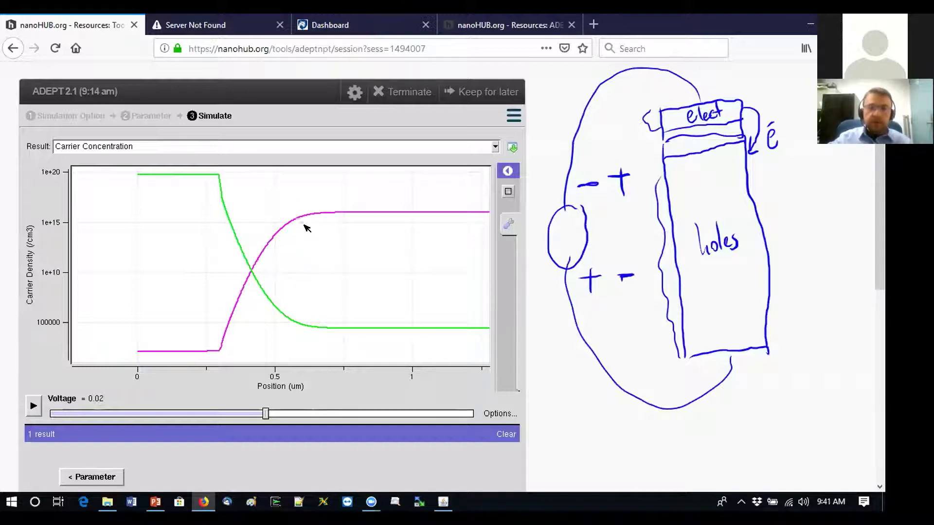
Step: Display the Energy Band Diagram result and examine the valence band across the junction at 0 V
{"action": "left_click", "coordinate": [286, 152]}
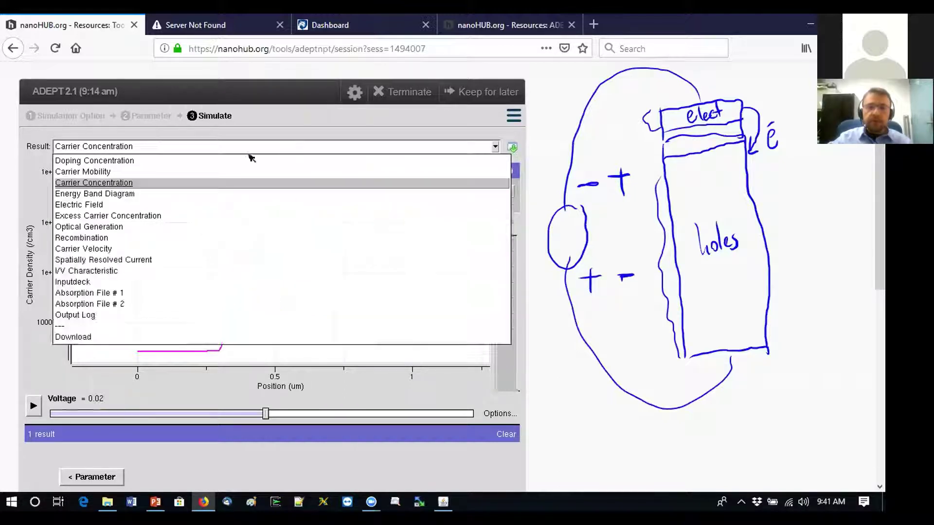
{"action": "left_click", "coordinate": [112, 179]}
{"action": "left_click", "coordinate": [119, 147]}
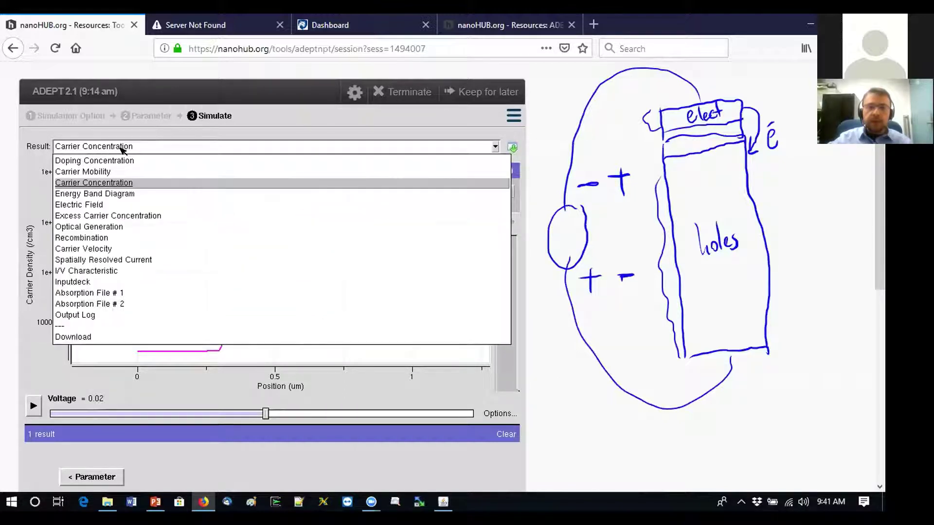
{"action": "left_click", "coordinate": [102, 194]}
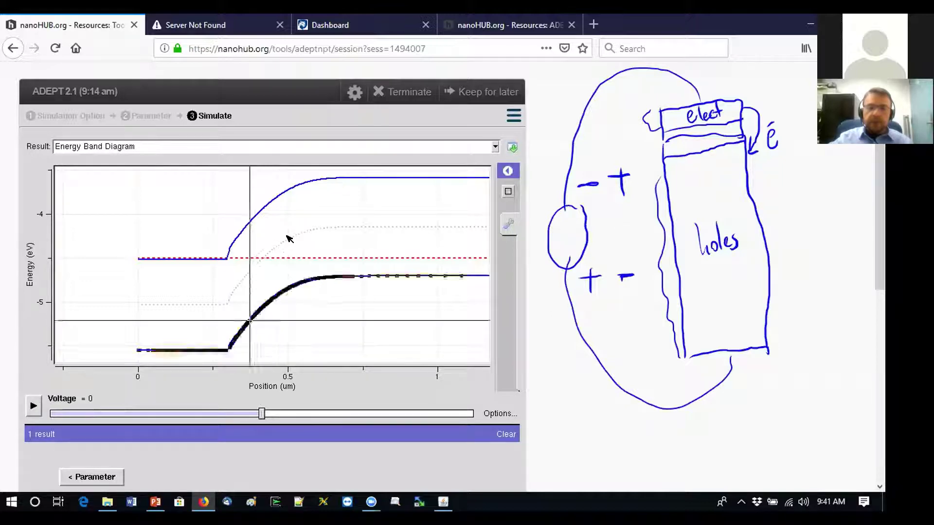
{"action": "mouse_move", "coordinate": [463, 317]}
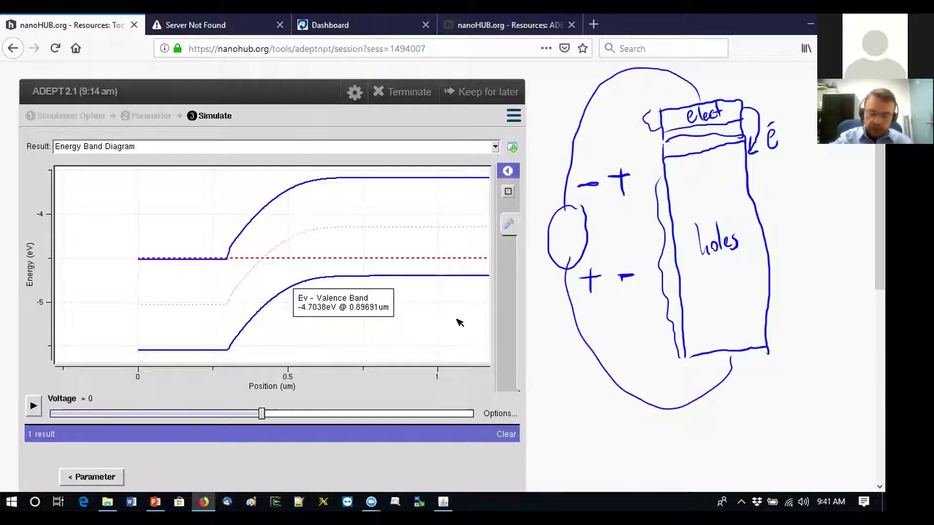
Step: Draw an upward arrow on the p-type side of the band diagram and a steeper conduction band curve rising to it
{"action": "left_click_drag", "start_coordinate": [311, 145], "coordinate": [313, 216]}
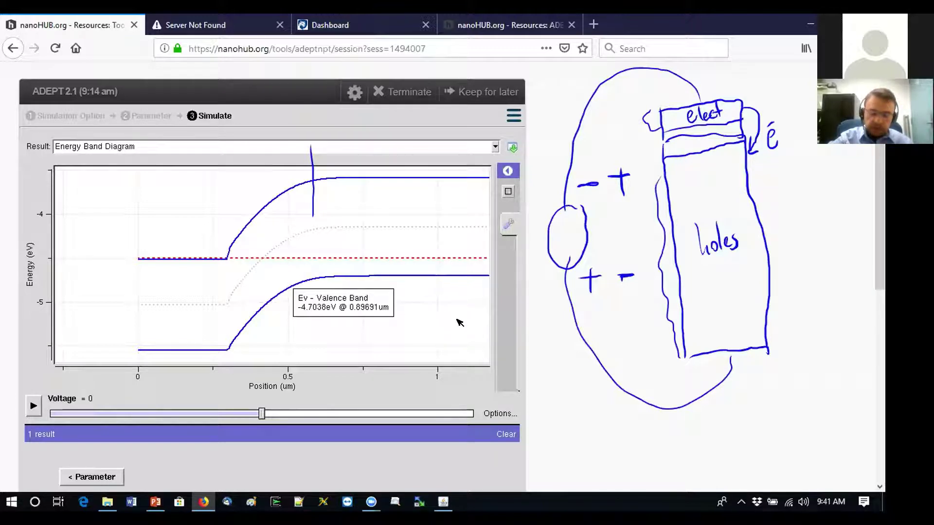
{"action": "mouse_move", "coordinate": [312, 218]}
{"action": "left_mouse_down"}
{"action": "mouse_move", "coordinate": [309, 103]}
{"action": "mouse_move", "coordinate": [316, 111]}
{"action": "left_mouse_up"}
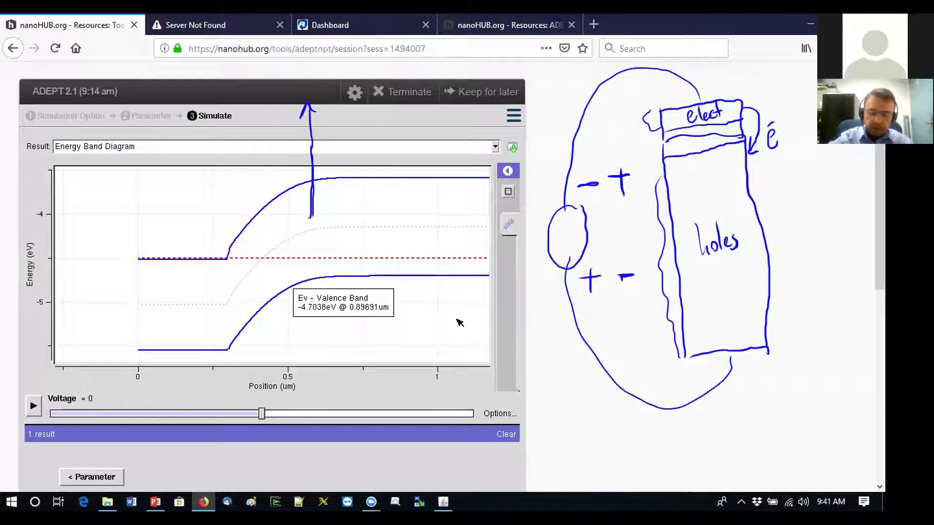
{"action": "left_click_drag", "start_coordinate": [221, 258], "coordinate": [306, 89]}
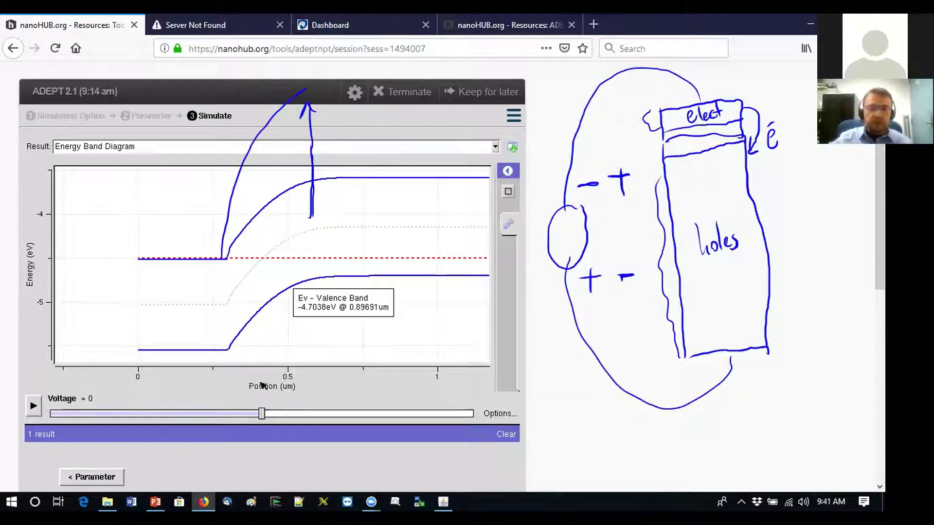
Step: Set the voltage to -0.56 and reframe the band diagram on roughly the first 12 µm to show the full band bending
{"action": "left_click_drag", "start_coordinate": [262, 413], "coordinate": [294, 416]}
{"action": "left_click_drag", "start_coordinate": [267, 416], "coordinate": [142, 413]}
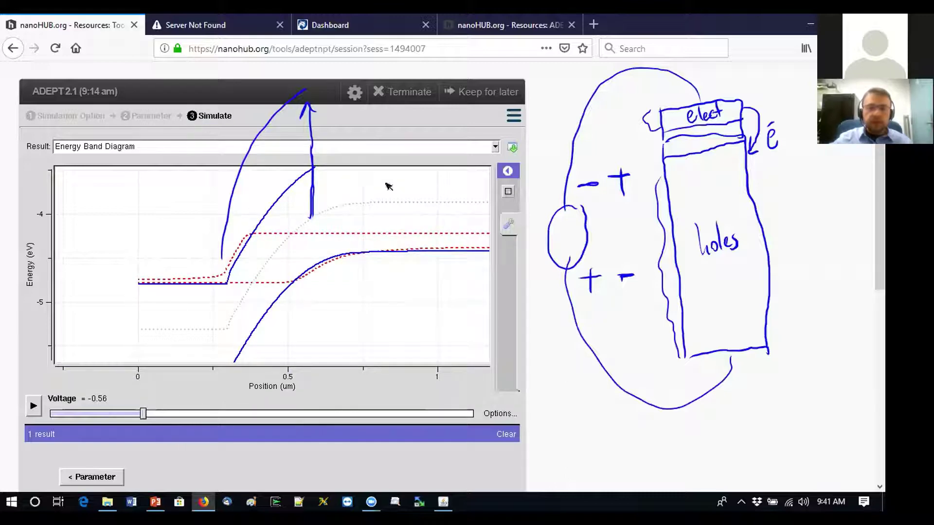
{"action": "right_click", "coordinate": [347, 195]}
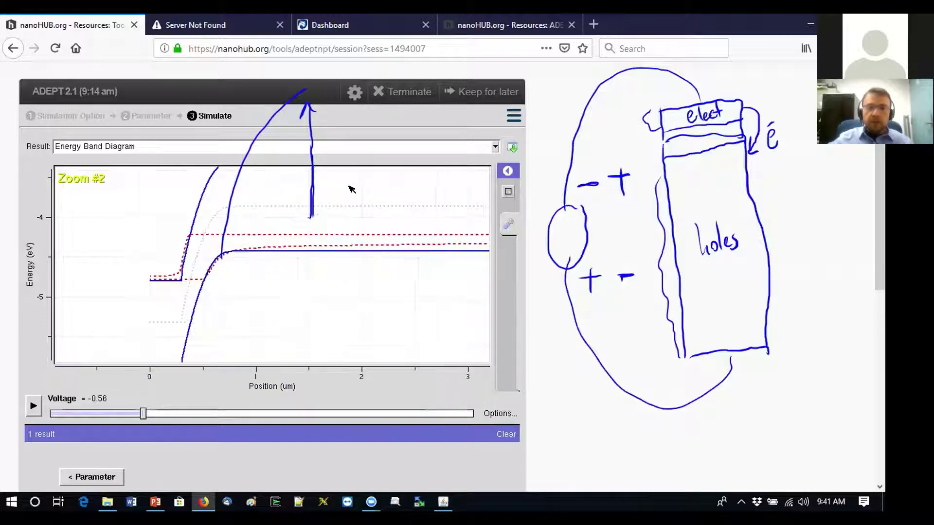
{"action": "right_click", "coordinate": [325, 296]}
{"action": "right_click", "coordinate": [326, 297]}
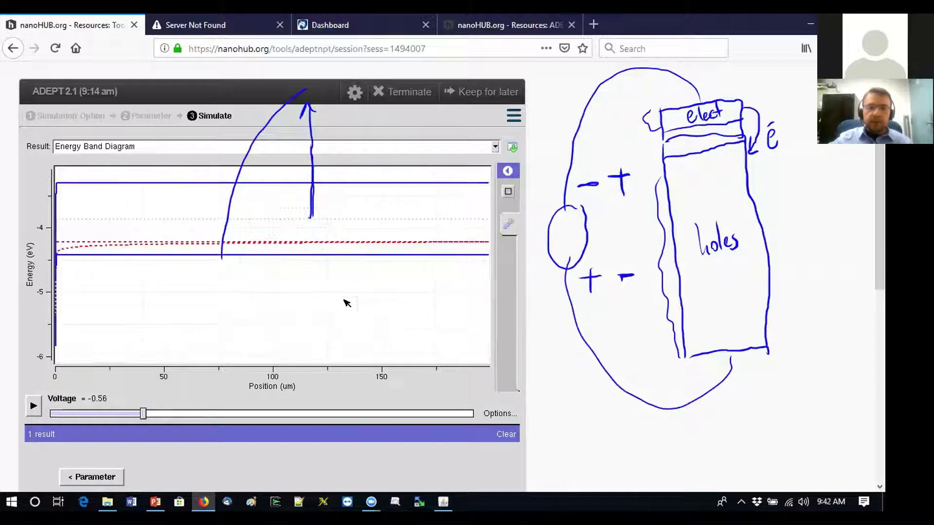
{"action": "left_click_drag", "start_coordinate": [80, 342], "coordinate": [50, 167]}
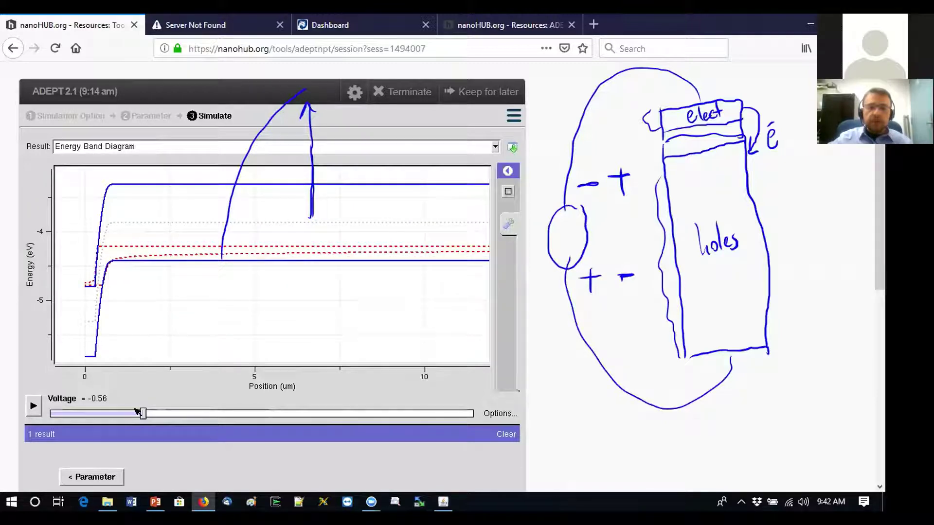
Step: Set the voltage to -0.8 and trace both band slopes in purple, with direction arrows and a "+q" label under the holes
{"action": "left_click_drag", "start_coordinate": [131, 413], "coordinate": [90, 409]}
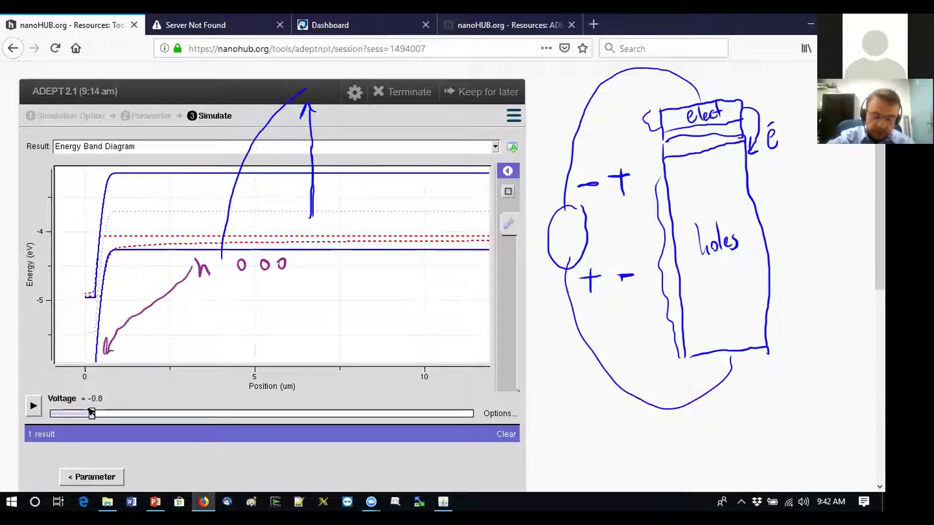
{"action": "left_click_drag", "start_coordinate": [96, 360], "coordinate": [114, 250]}
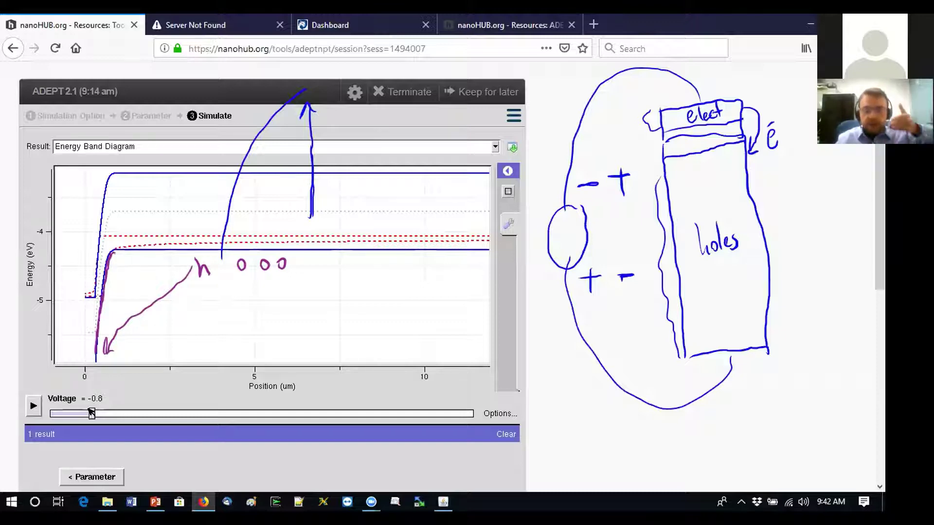
{"action": "mouse_move", "coordinate": [238, 288]}
{"action": "left_mouse_down"}
{"action": "mouse_move", "coordinate": [253, 288]}
{"action": "mouse_move", "coordinate": [246, 302]}
{"action": "mouse_move", "coordinate": [260, 307]}
{"action": "left_mouse_up"}
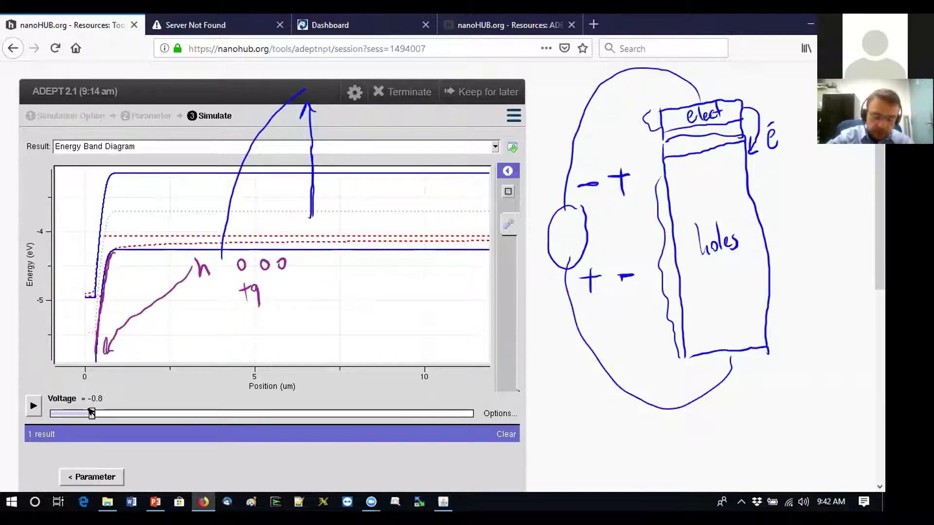
{"action": "left_click_drag", "start_coordinate": [86, 295], "coordinate": [128, 172]}
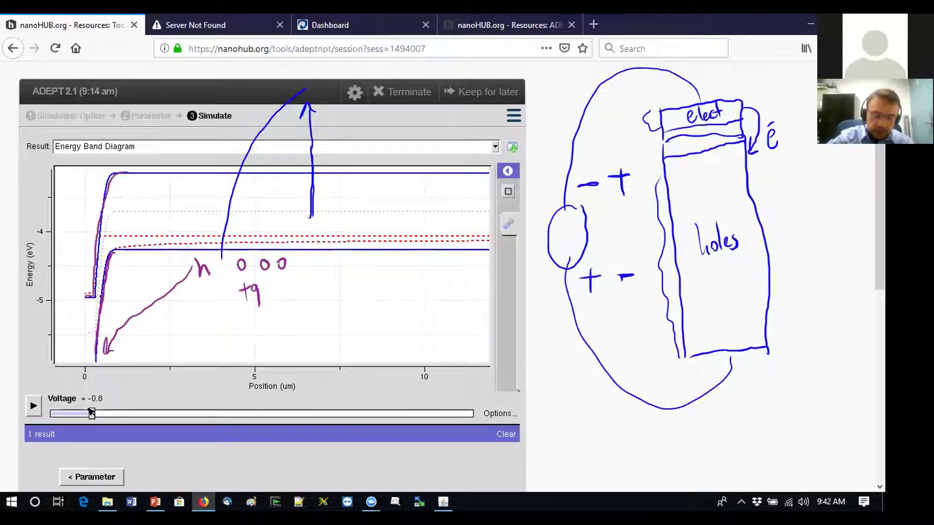
{"action": "mouse_move", "coordinate": [88, 197]}
{"action": "left_mouse_down"}
{"action": "mouse_move", "coordinate": [81, 238]}
{"action": "mouse_move", "coordinate": [92, 204]}
{"action": "left_mouse_up"}
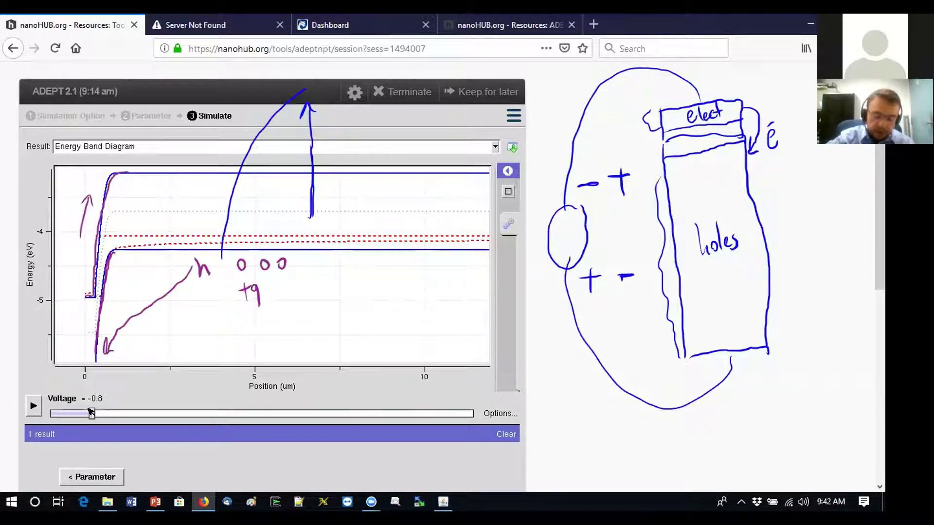
{"action": "mouse_move", "coordinate": [116, 263]}
{"action": "left_mouse_down"}
{"action": "mouse_move", "coordinate": [116, 303]}
{"action": "mouse_move", "coordinate": [121, 284]}
{"action": "mouse_move", "coordinate": [94, 358]}
{"action": "left_mouse_up"}
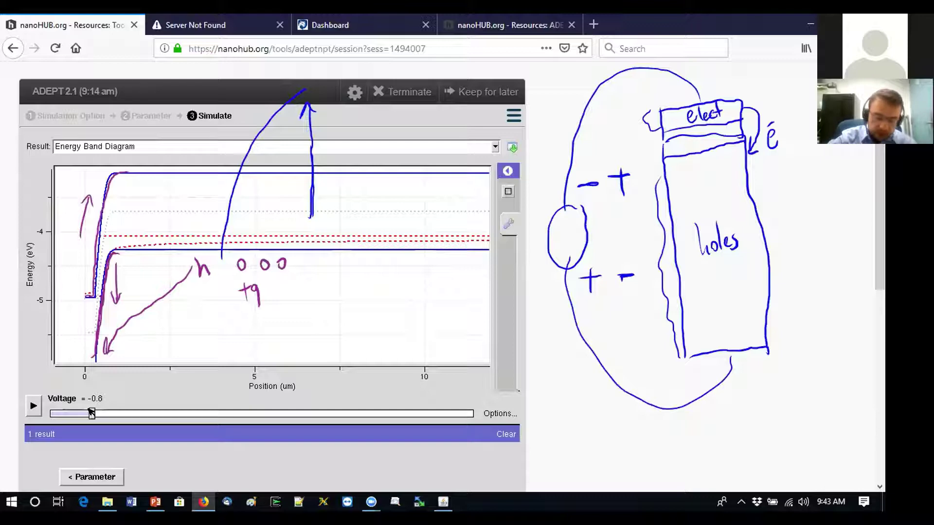
{"action": "left_click_drag", "start_coordinate": [127, 168], "coordinate": [79, 295]}
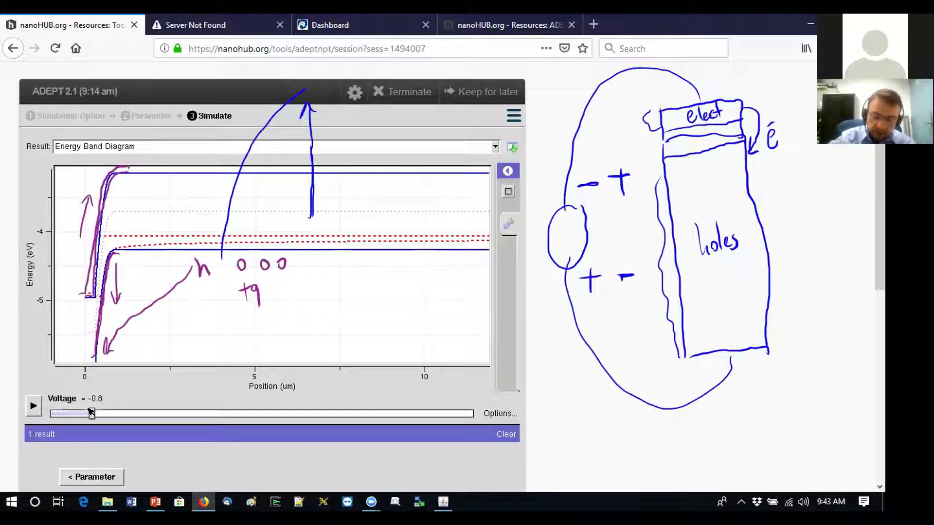
Step: Mark an electron in red on the p-side conduction band and draw plus and minus signs on either side of the junction
{"action": "left_click", "coordinate": [193, 167]}
{"action": "left_click_drag", "start_coordinate": [199, 162], "coordinate": [212, 160]}
{"action": "left_click_drag", "start_coordinate": [195, 147], "coordinate": [202, 141]}
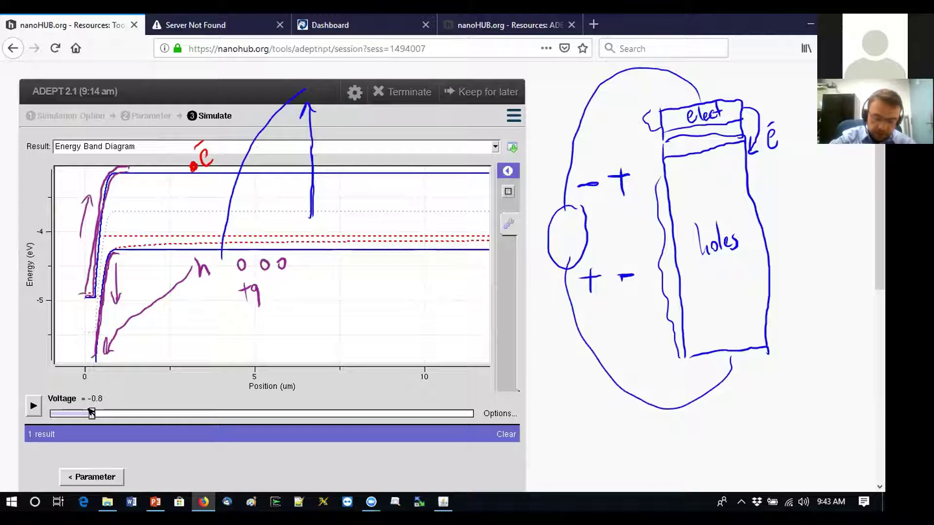
{"action": "left_click_drag", "start_coordinate": [56, 180], "coordinate": [81, 179]}
{"action": "left_click_drag", "start_coordinate": [69, 170], "coordinate": [69, 196]}
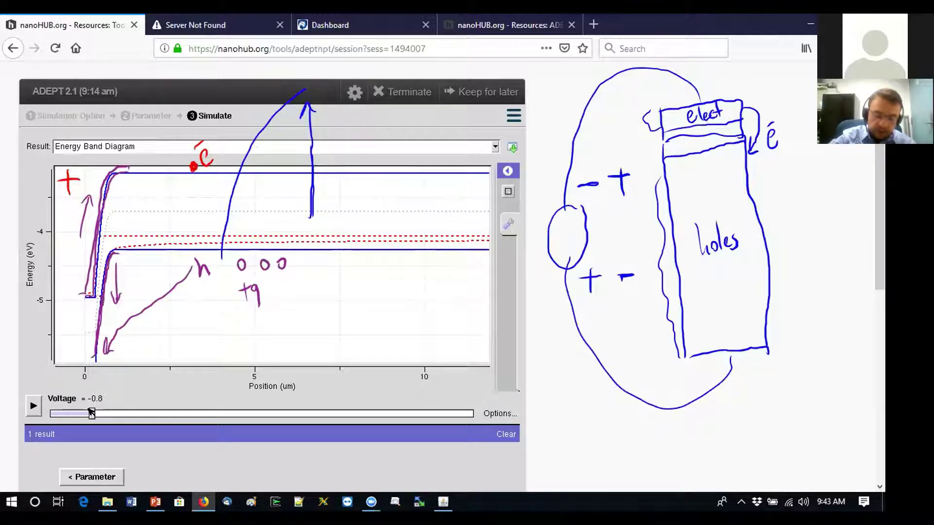
{"action": "left_click_drag", "start_coordinate": [112, 159], "coordinate": [132, 157]}
{"action": "mouse_move", "coordinate": [48, 143]}
{"action": "left_mouse_down"}
{"action": "mouse_move", "coordinate": [92, 139]}
{"action": "mouse_move", "coordinate": [67, 166]}
{"action": "left_mouse_up"}
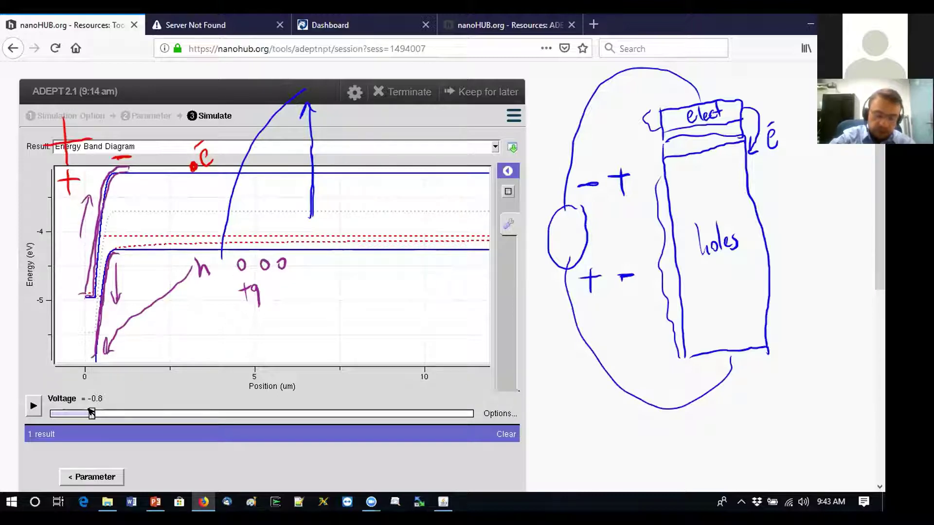
{"action": "left_click_drag", "start_coordinate": [106, 130], "coordinate": [136, 127]}
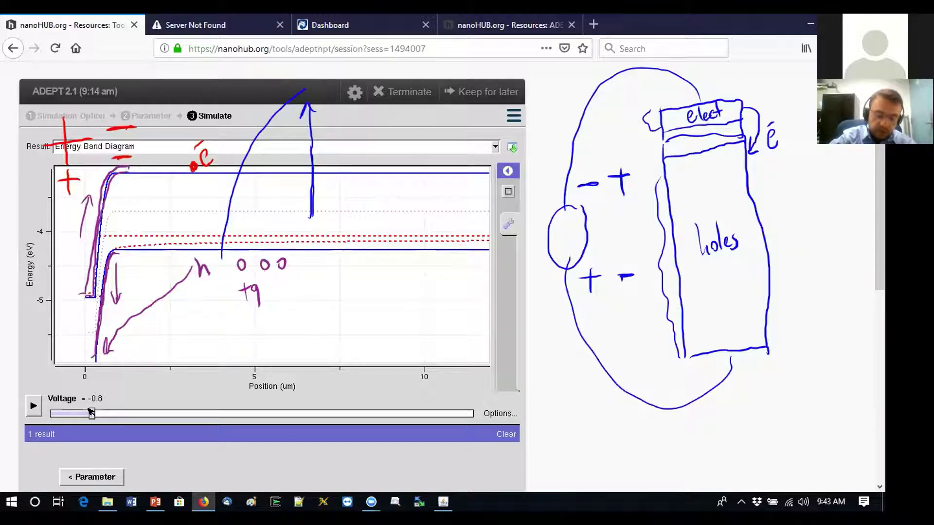
Step: Draw the circled p-side electrons' red paths down the conduction band slope to the n-side, and clear all drawings
{"action": "left_click_drag", "start_coordinate": [190, 163], "coordinate": [55, 181]}
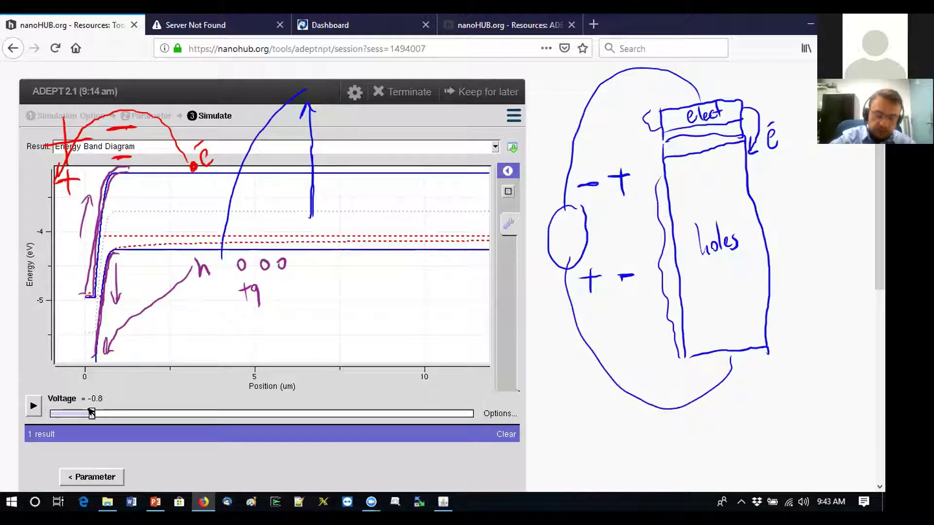
{"action": "left_click_drag", "start_coordinate": [190, 164], "coordinate": [84, 278]}
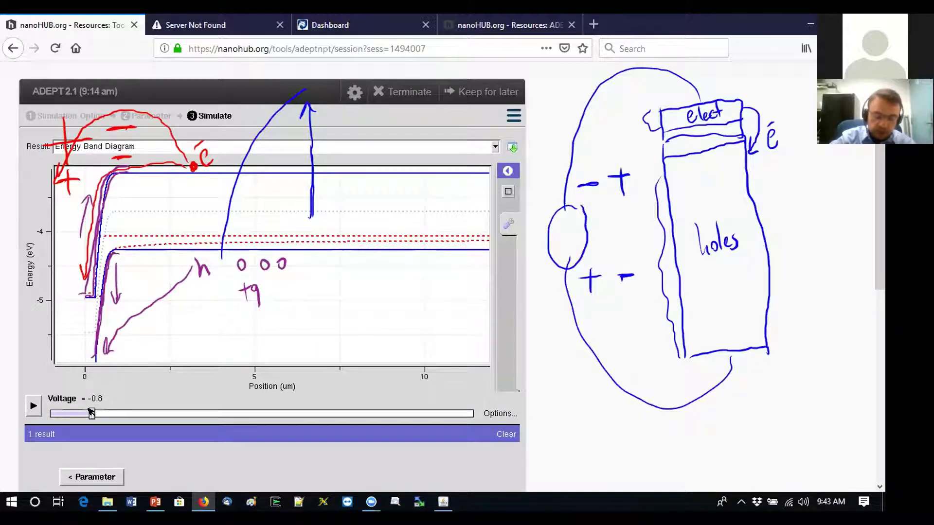
{"action": "left_click_drag", "start_coordinate": [168, 162], "coordinate": [75, 306]}
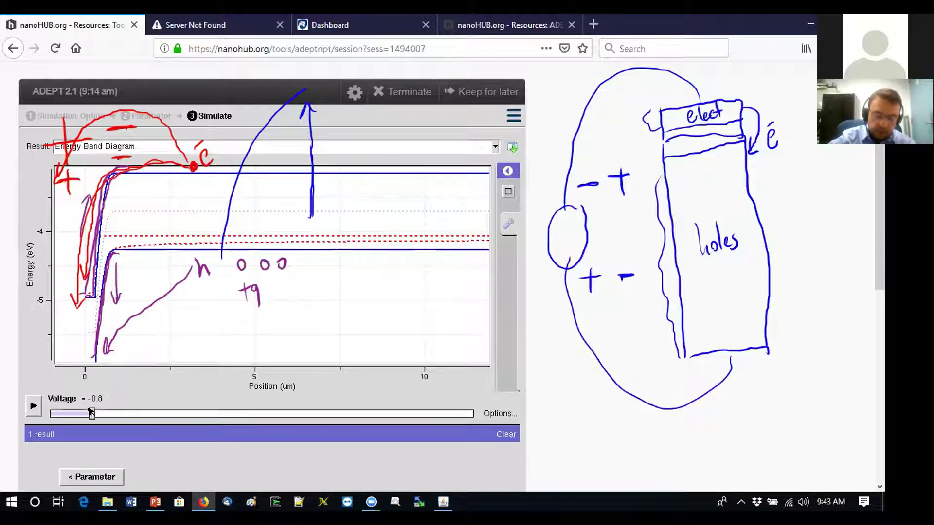
{"action": "left_click_drag", "start_coordinate": [122, 172], "coordinate": [73, 317]}
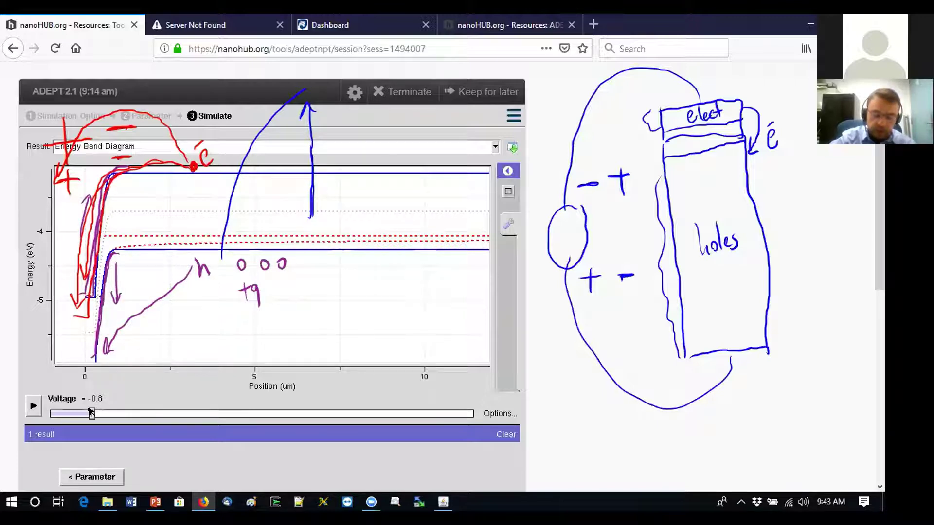
{"action": "left_click_drag", "start_coordinate": [167, 166], "coordinate": [174, 172]}
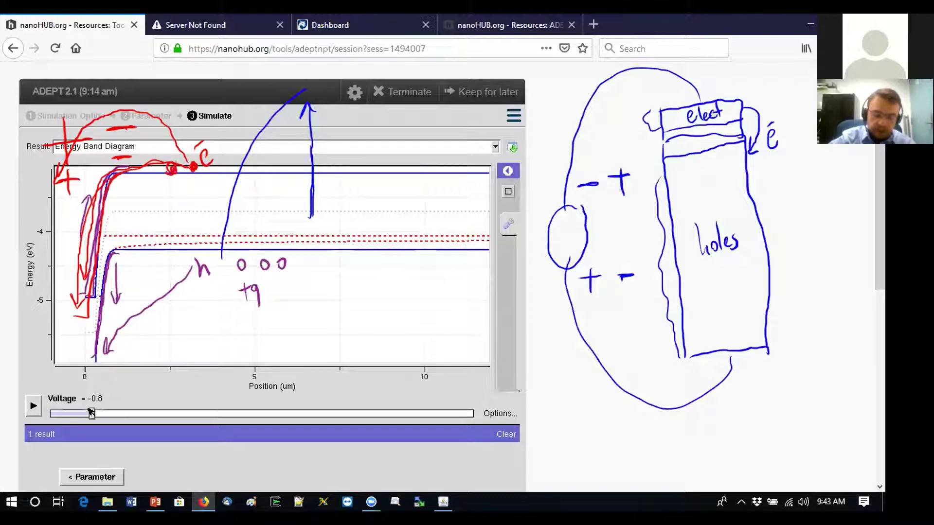
{"action": "left_click_drag", "start_coordinate": [214, 140], "coordinate": [221, 158]}
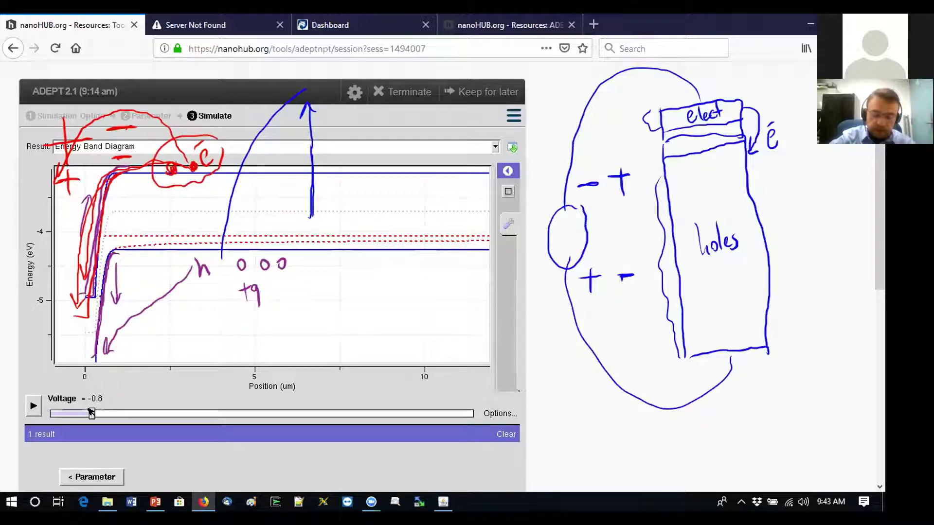
{"action": "left_click_drag", "start_coordinate": [168, 149], "coordinate": [68, 268]}
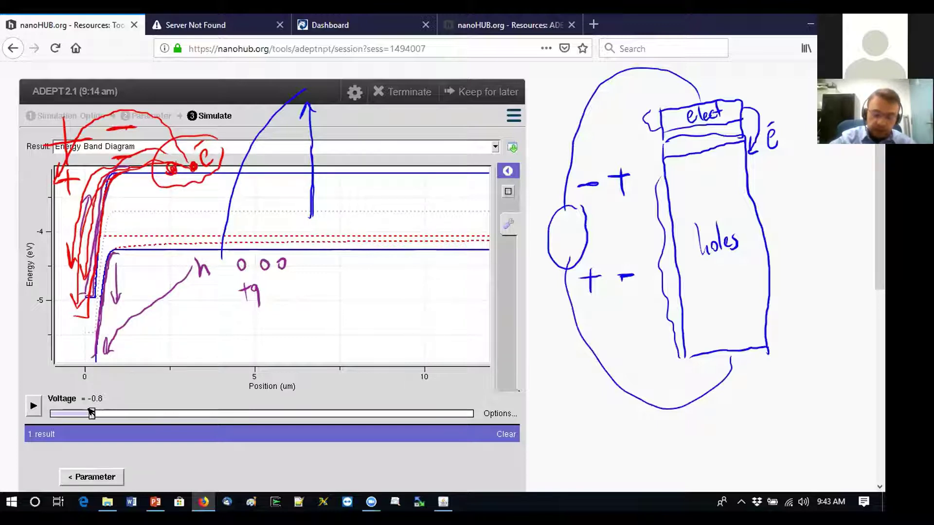
{"action": "left_click_drag", "start_coordinate": [204, 130], "coordinate": [217, 139]}
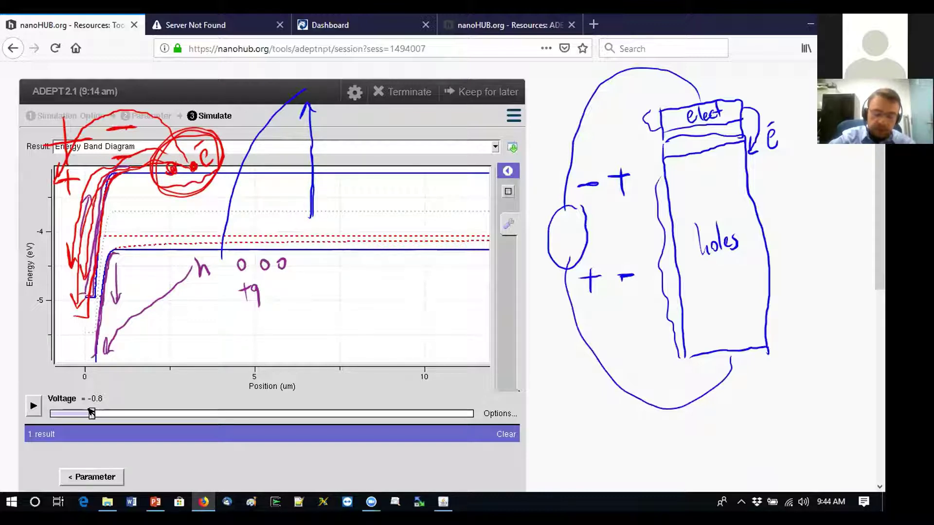
{"action": "left_click_drag", "start_coordinate": [110, 173], "coordinate": [70, 338]}
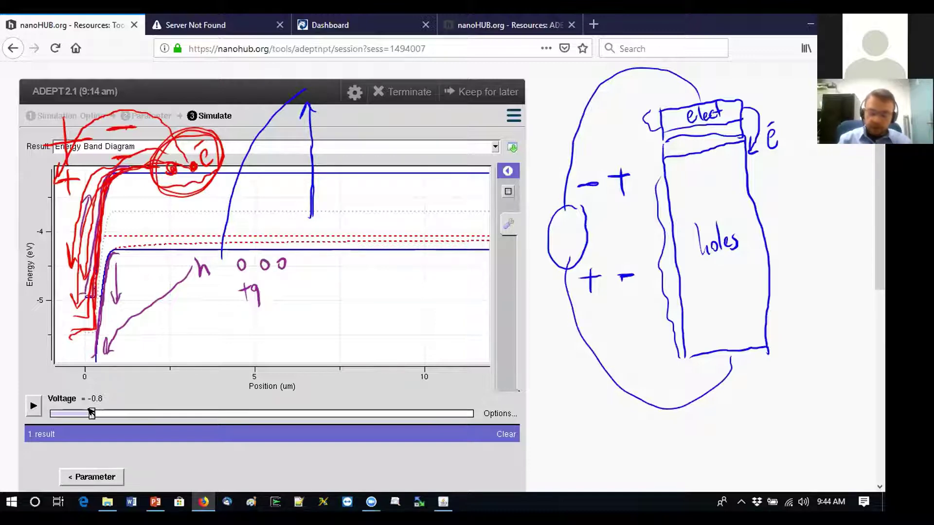
{"action": "key", "text": "Delete"}
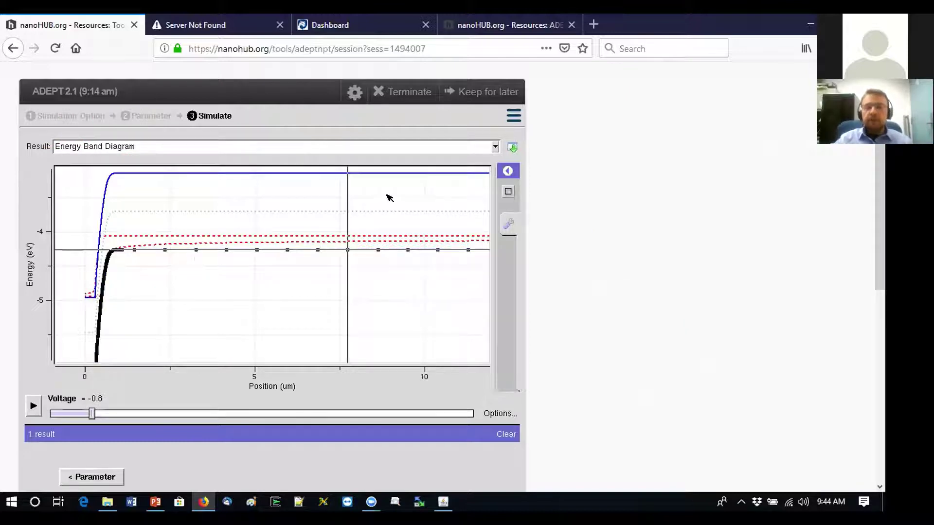
Step: Display the Carrier Concentration result and compare the electron density in the p-type layer at -0.64 V and -0.16 V
{"action": "left_click", "coordinate": [156, 146]}
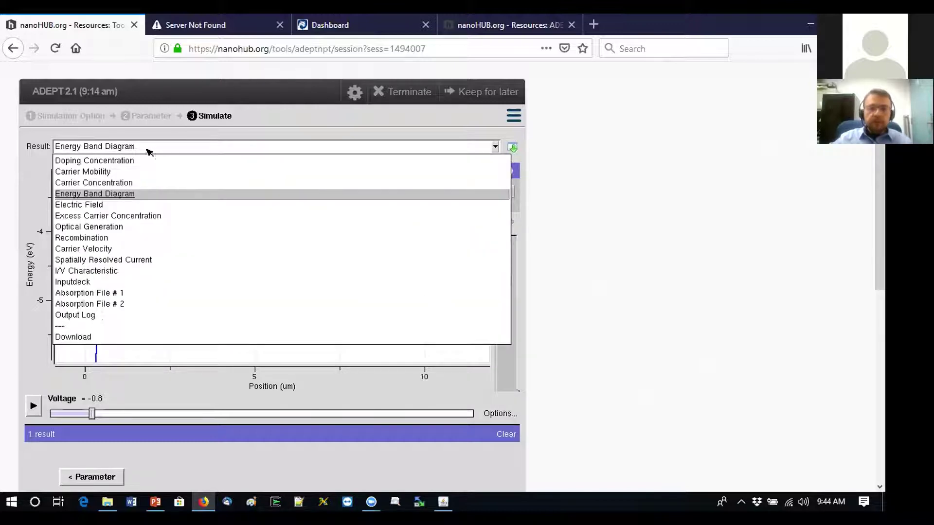
{"action": "left_click", "coordinate": [81, 183]}
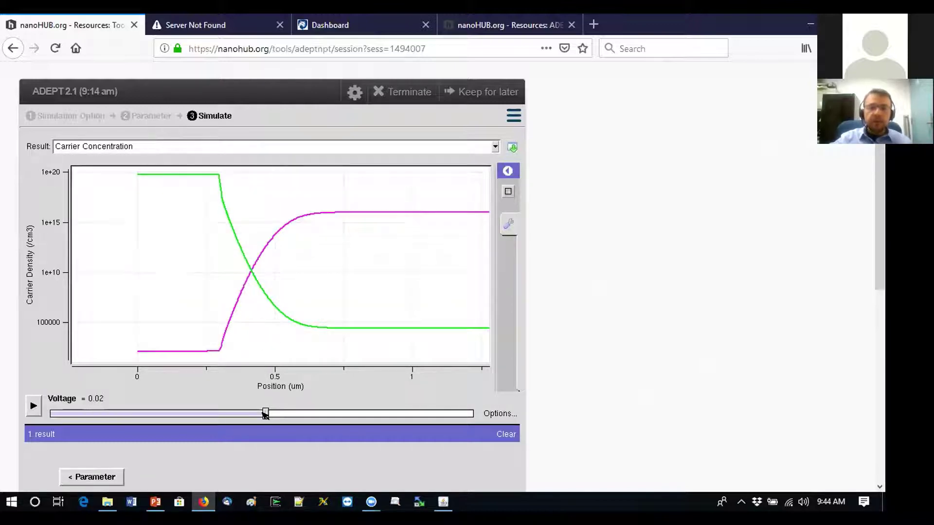
{"action": "left_click_drag", "start_coordinate": [264, 414], "coordinate": [125, 404]}
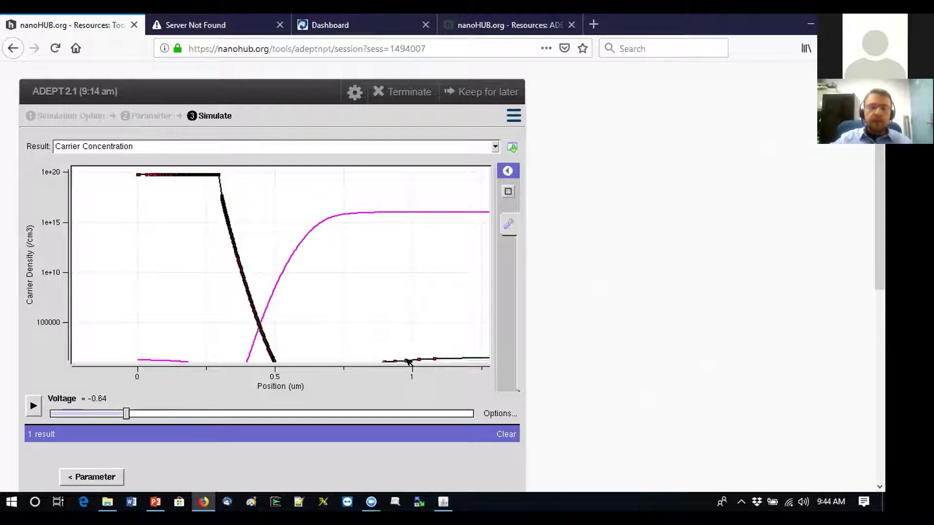
{"action": "mouse_move", "coordinate": [450, 354]}
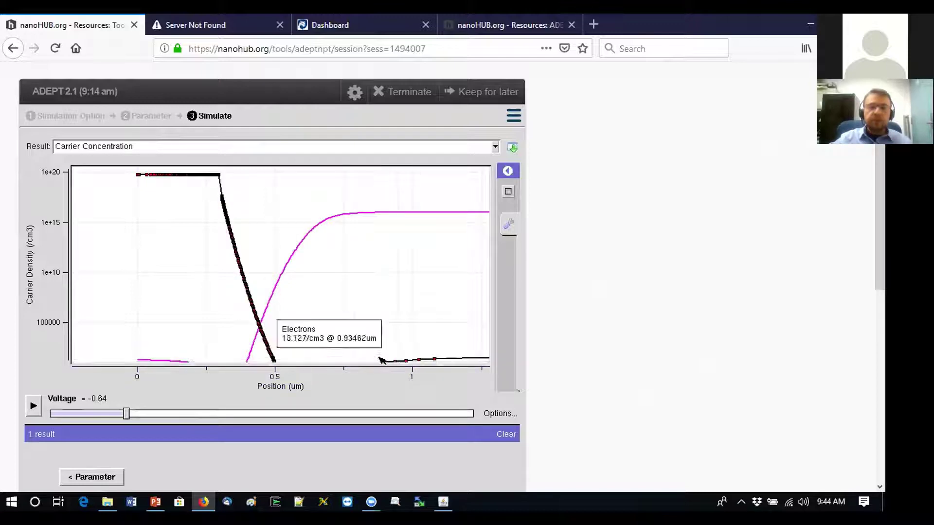
{"action": "scroll", "coordinate": [357, 267], "scroll_direction": "down", "scroll_amount": 2}
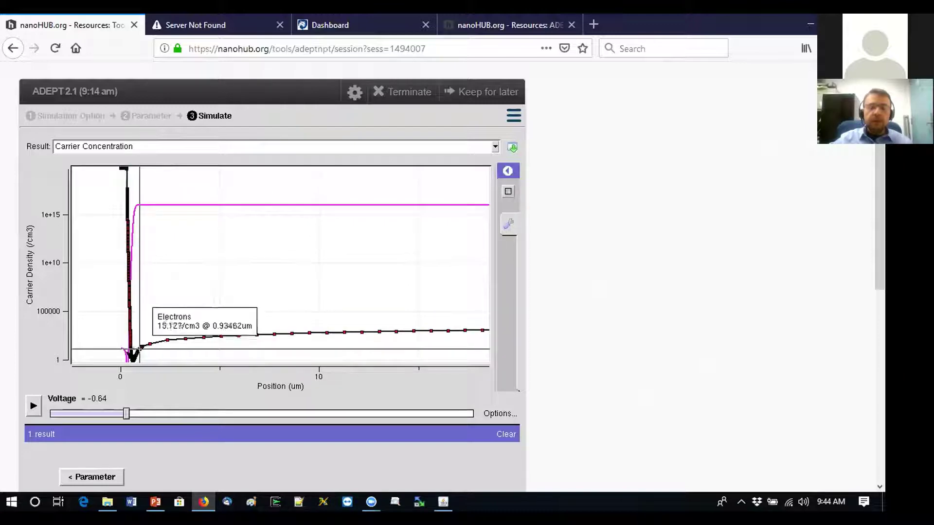
{"action": "mouse_move", "coordinate": [141, 352]}
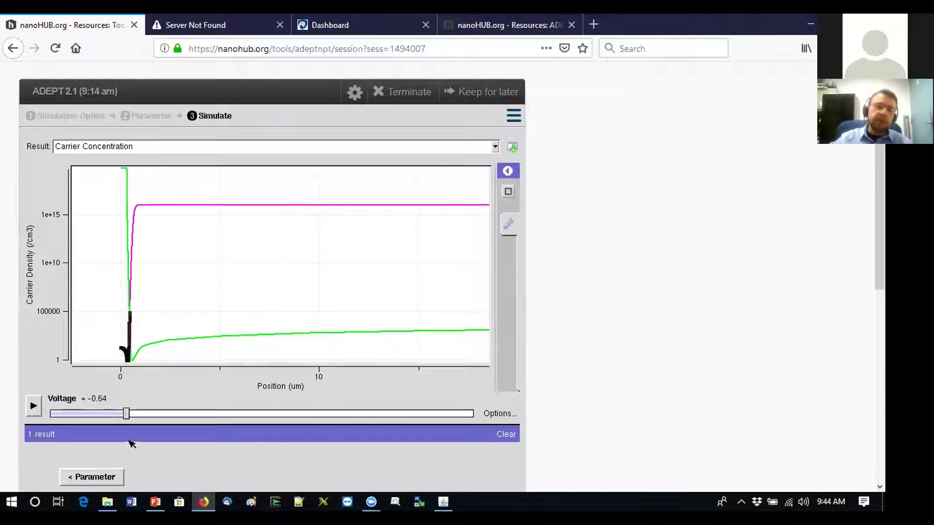
{"action": "left_click", "coordinate": [122, 412]}
{"action": "left_click_drag", "start_coordinate": [108, 414], "coordinate": [227, 414]}
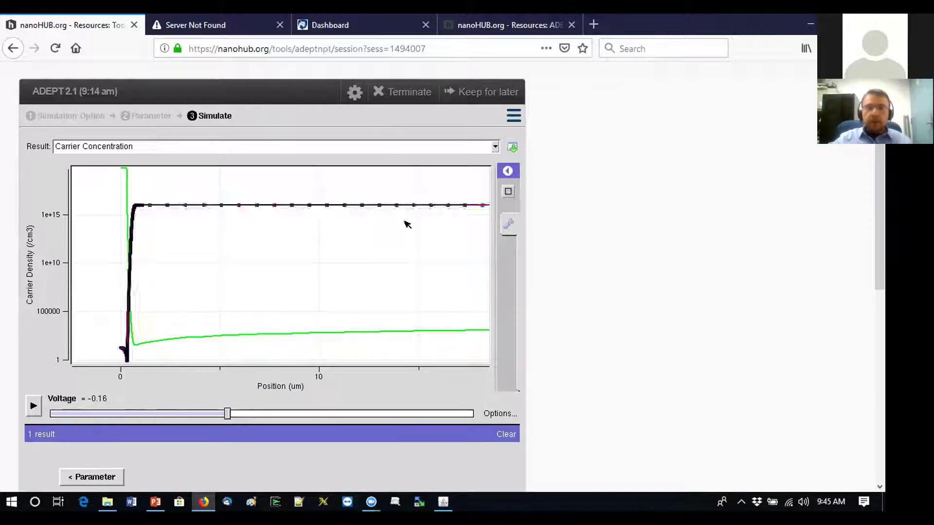
Step: Display the I/V Characteristic result and circle its reverse-bias region from -1 V to 0 V in red
{"action": "left_click", "coordinate": [422, 146]}
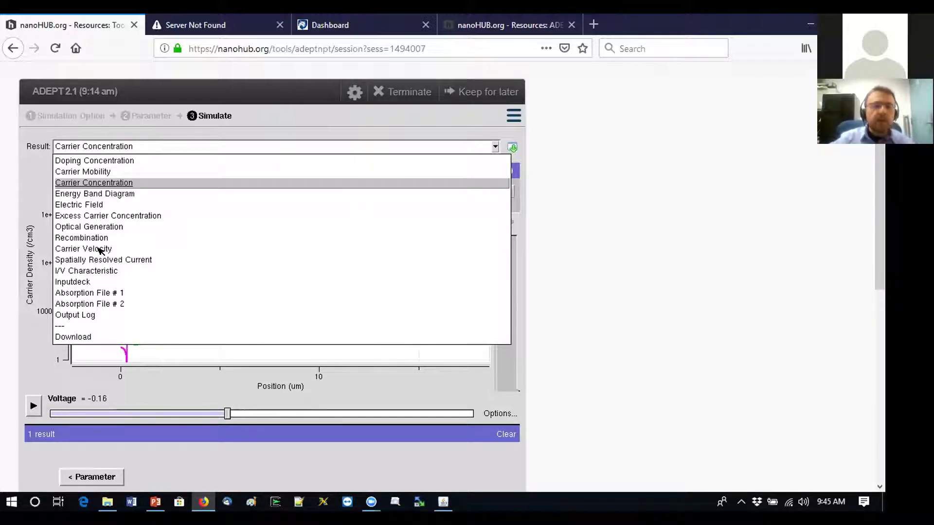
{"action": "left_click", "coordinate": [91, 271]}
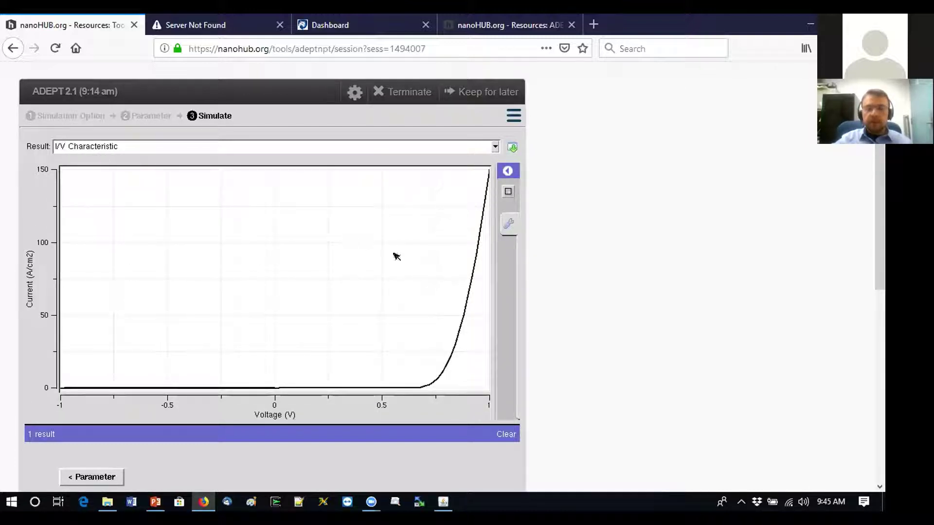
{"action": "mouse_move", "coordinate": [275, 389]}
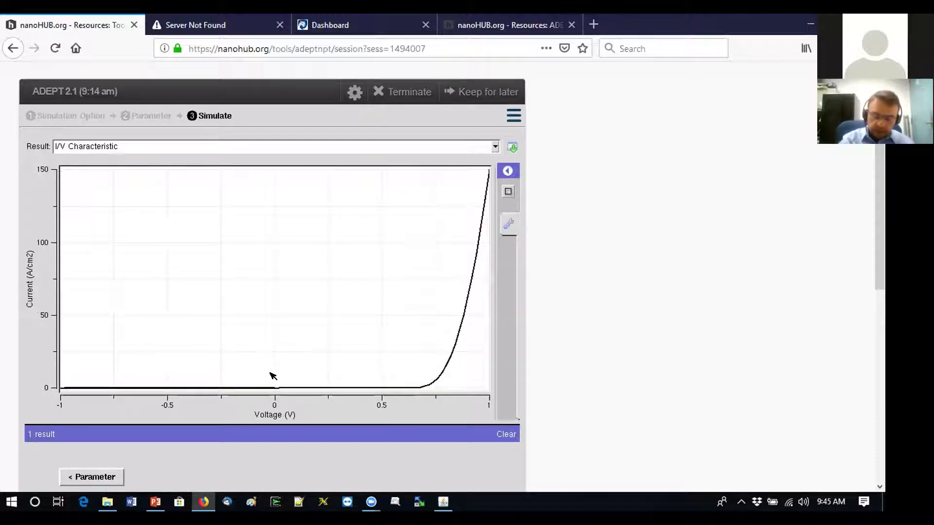
{"action": "left_click_drag", "start_coordinate": [270, 380], "coordinate": [268, 384]}
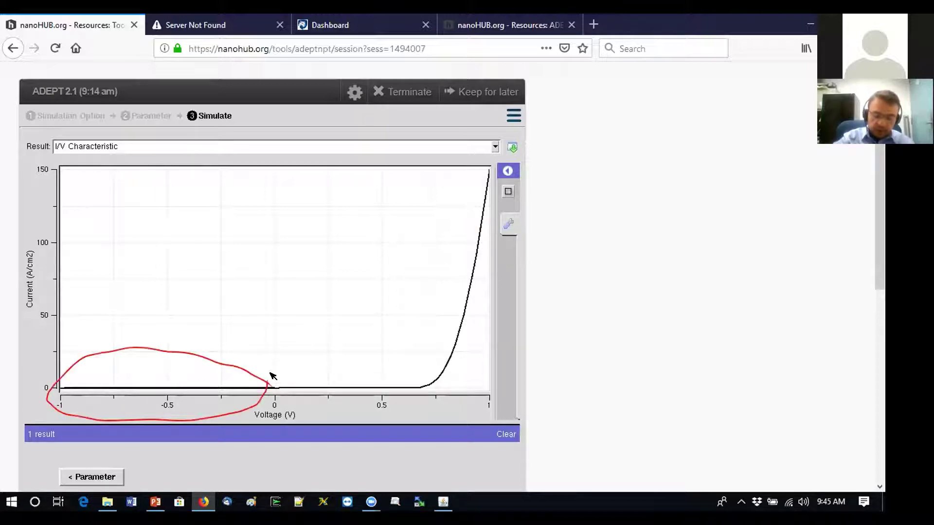
Step: Label the circled region "RB" and sketch a band slope above it with a downhill arrow, a barrier-height arrow and an electron
{"action": "mouse_move", "coordinate": [154, 335]}
{"action": "left_mouse_down"}
{"action": "mouse_move", "coordinate": [141, 308]}
{"action": "mouse_move", "coordinate": [169, 321]}
{"action": "mouse_move", "coordinate": [182, 312]}
{"action": "mouse_move", "coordinate": [239, 168]}
{"action": "mouse_move", "coordinate": [181, 219]}
{"action": "left_mouse_up"}
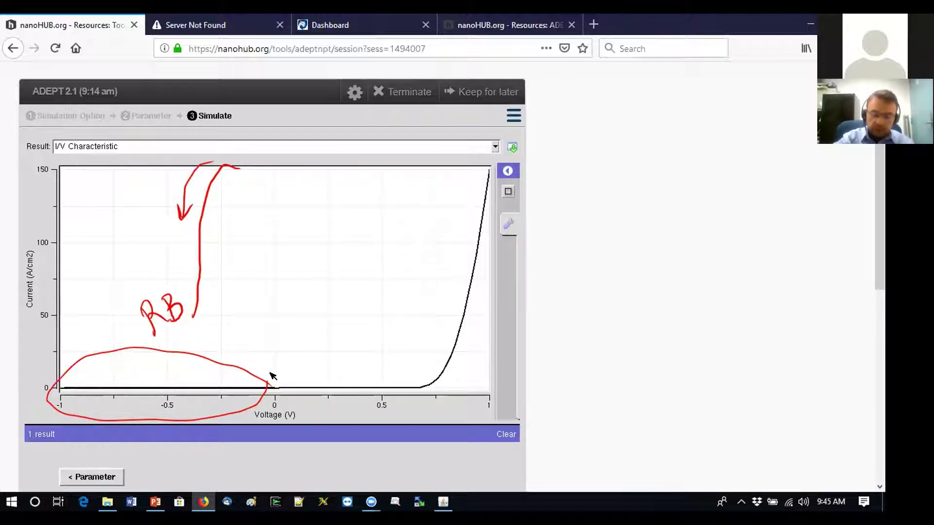
{"action": "mouse_move", "coordinate": [229, 190]}
{"action": "left_mouse_down"}
{"action": "mouse_move", "coordinate": [228, 299]}
{"action": "mouse_move", "coordinate": [236, 200]}
{"action": "left_mouse_up"}
{"action": "left_click_drag", "start_coordinate": [223, 286], "coordinate": [234, 287]}
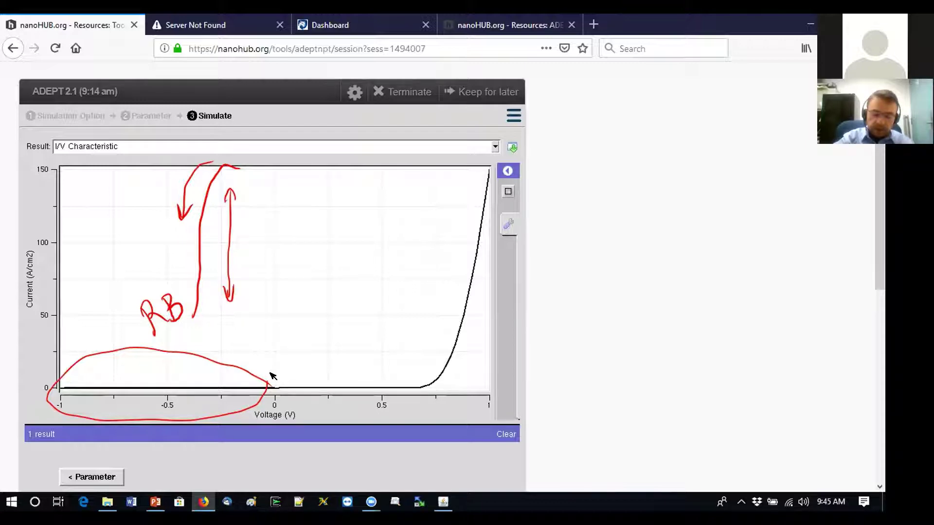
{"action": "left_click_drag", "start_coordinate": [236, 148], "coordinate": [238, 162]}
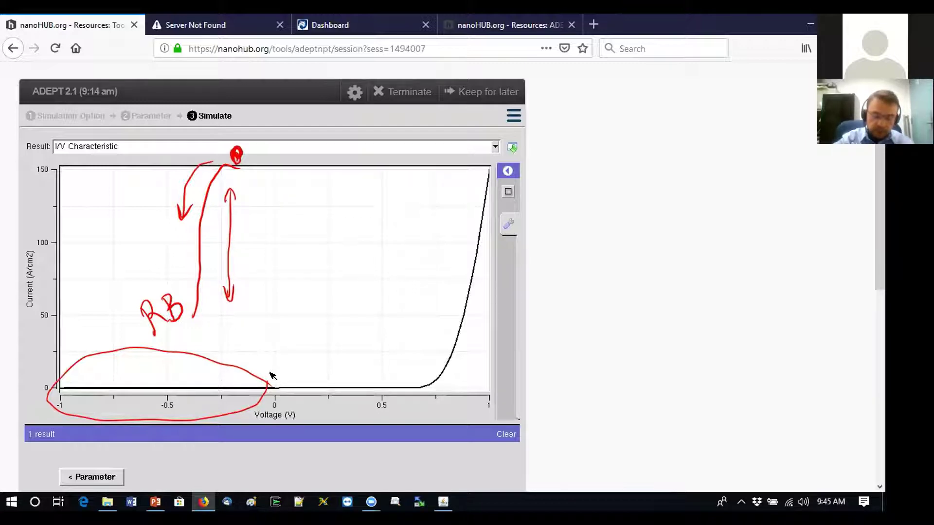
Step: Trace the reverse-bias current in red and sketch a biased circuit beside the plot with two opposing electron-flow arrows labelled e-
{"action": "left_click_drag", "start_coordinate": [64, 388], "coordinate": [295, 397]}
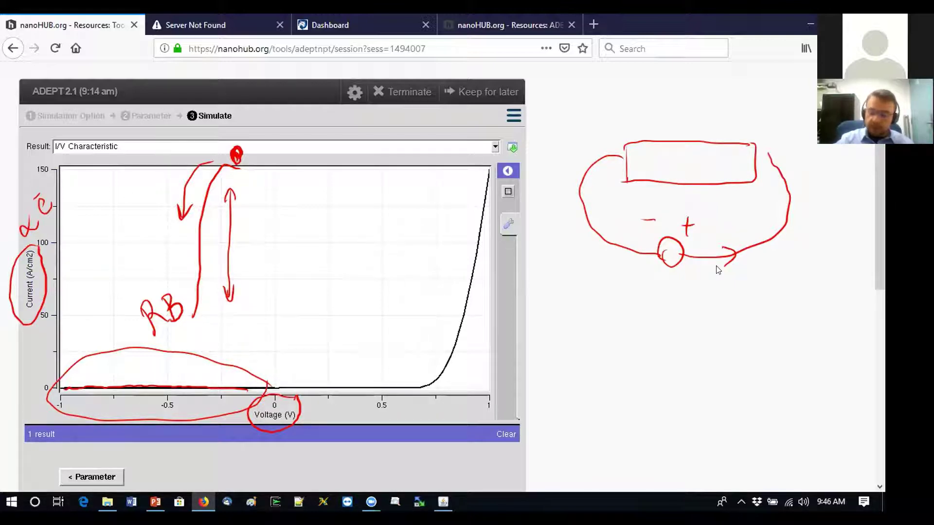
{"action": "left_click_drag", "start_coordinate": [729, 277], "coordinate": [739, 281]}
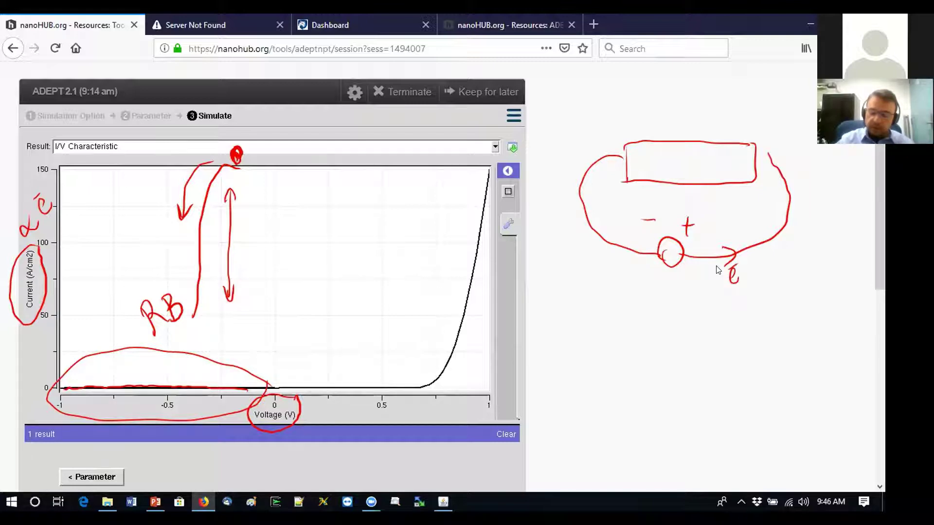
{"action": "mouse_move", "coordinate": [758, 233]}
{"action": "left_mouse_down"}
{"action": "mouse_move", "coordinate": [749, 254]}
{"action": "mouse_move", "coordinate": [766, 275]}
{"action": "left_mouse_up"}
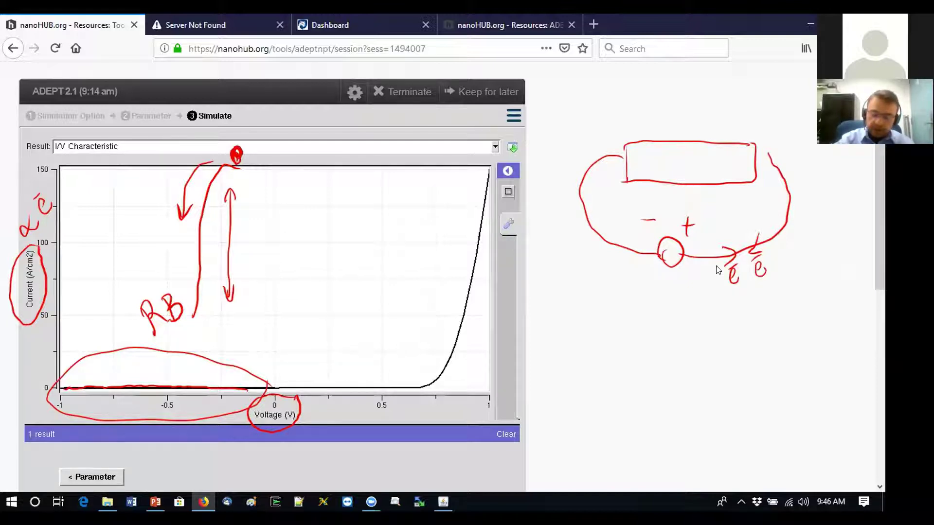
Step: Trace the forward-bias curve in red with its turn-on point marked, and sketch three progressively lower band slopes with an uphill arrow
{"action": "left_click_drag", "start_coordinate": [276, 389], "coordinate": [489, 173]}
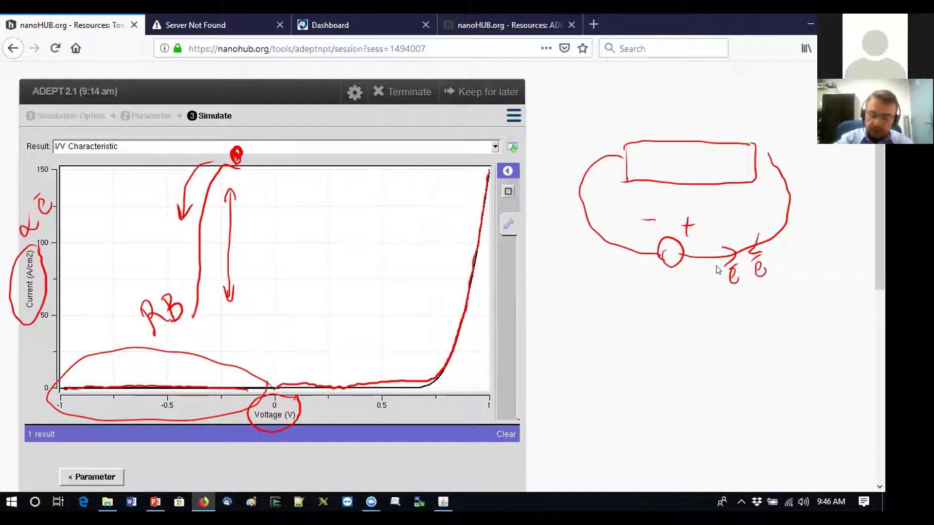
{"action": "mouse_move", "coordinate": [455, 224]}
{"action": "left_mouse_down"}
{"action": "mouse_move", "coordinate": [406, 301]}
{"action": "mouse_move", "coordinate": [430, 223]}
{"action": "left_mouse_up"}
{"action": "left_click_drag", "start_coordinate": [429, 369], "coordinate": [429, 398]}
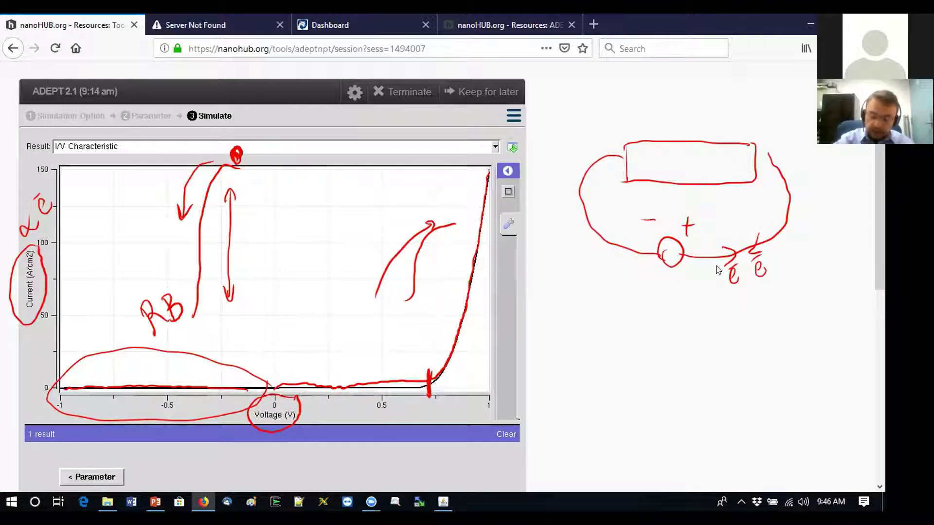
{"action": "left_click_drag", "start_coordinate": [407, 301], "coordinate": [458, 246]}
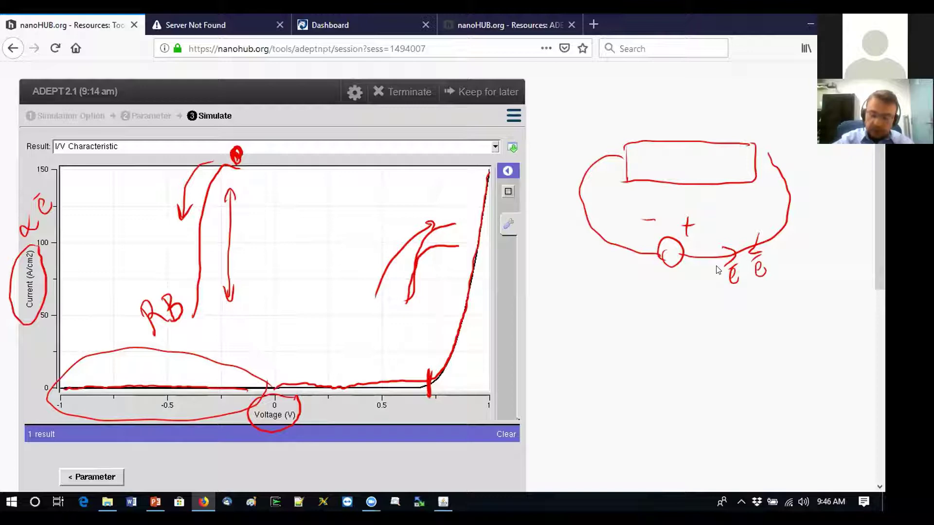
{"action": "left_click_drag", "start_coordinate": [409, 299], "coordinate": [458, 270]}
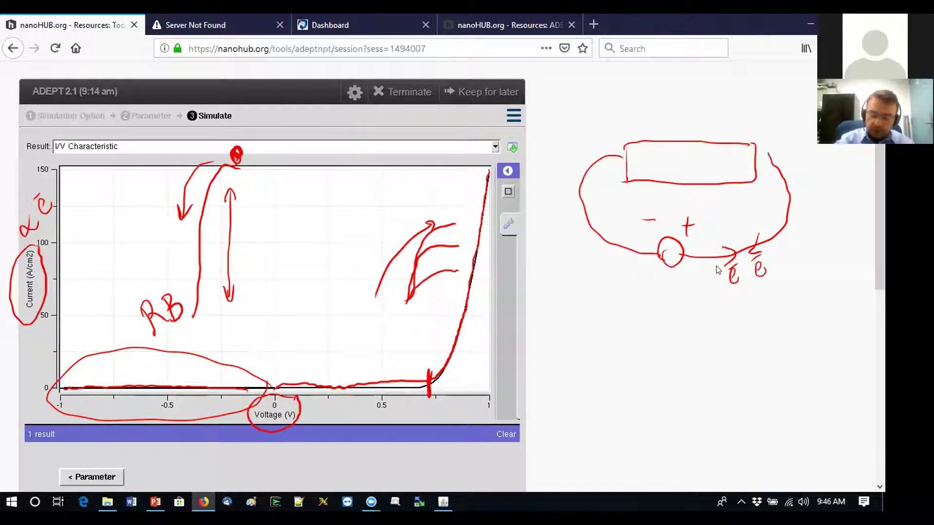
{"action": "left_click_drag", "start_coordinate": [431, 385], "coordinate": [472, 303]}
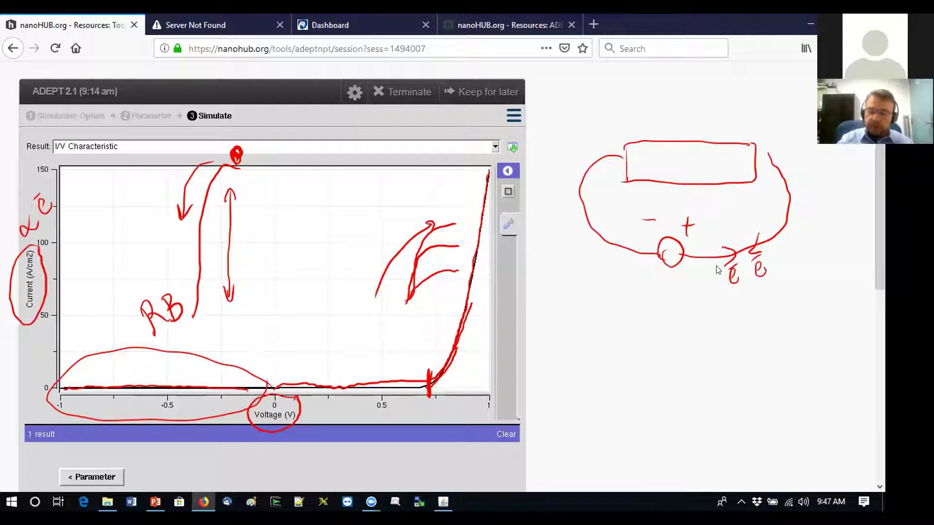
Step: Draw a diode symbol with end bars and an incoming arrow above the circuit sketch, and clear all drawings
{"action": "mouse_move", "coordinate": [608, 96]}
{"action": "left_mouse_down"}
{"action": "mouse_move", "coordinate": [641, 96]}
{"action": "mouse_move", "coordinate": [639, 113]}
{"action": "left_mouse_up"}
{"action": "mouse_move", "coordinate": [641, 83]}
{"action": "left_mouse_down"}
{"action": "mouse_move", "coordinate": [661, 98]}
{"action": "mouse_move", "coordinate": [643, 116]}
{"action": "mouse_move", "coordinate": [707, 94]}
{"action": "left_mouse_up"}
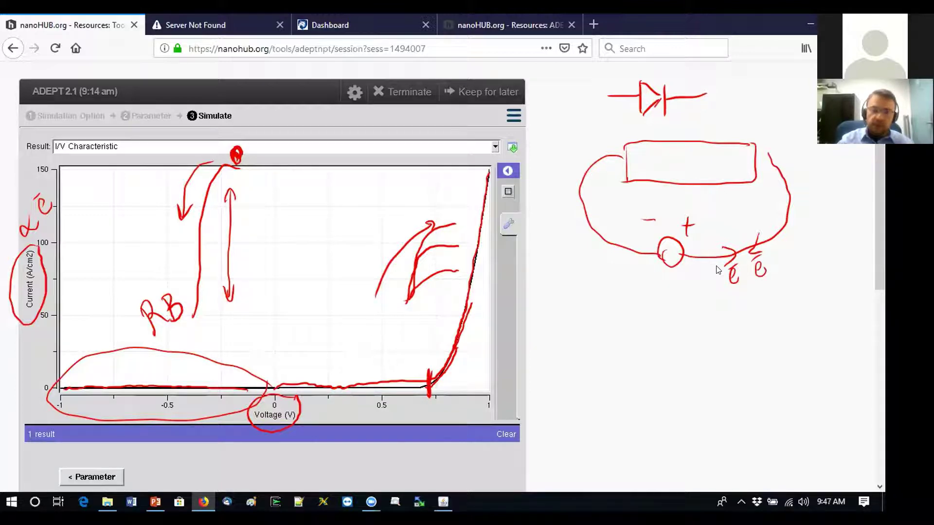
{"action": "left_click_drag", "start_coordinate": [606, 74], "coordinate": [606, 110]}
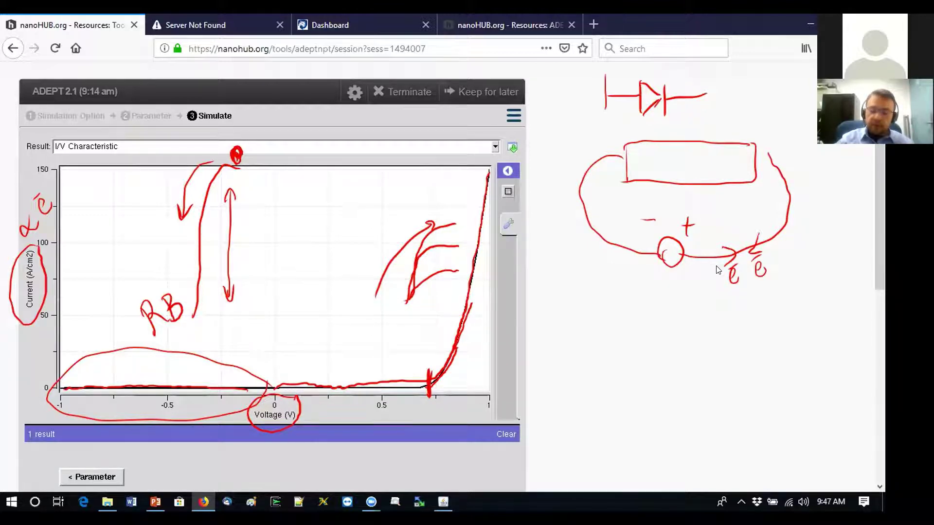
{"action": "left_click_drag", "start_coordinate": [705, 79], "coordinate": [706, 110]}
{"action": "left_click_drag", "start_coordinate": [581, 83], "coordinate": [609, 81]}
{"action": "left_click_drag", "start_coordinate": [602, 76], "coordinate": [604, 90]}
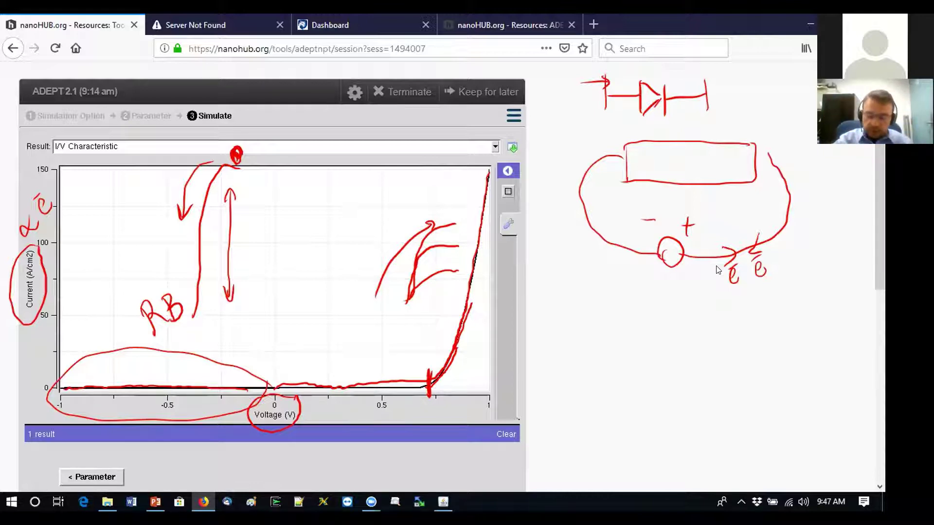
{"action": "left_click_drag", "start_coordinate": [426, 372], "coordinate": [427, 399]}
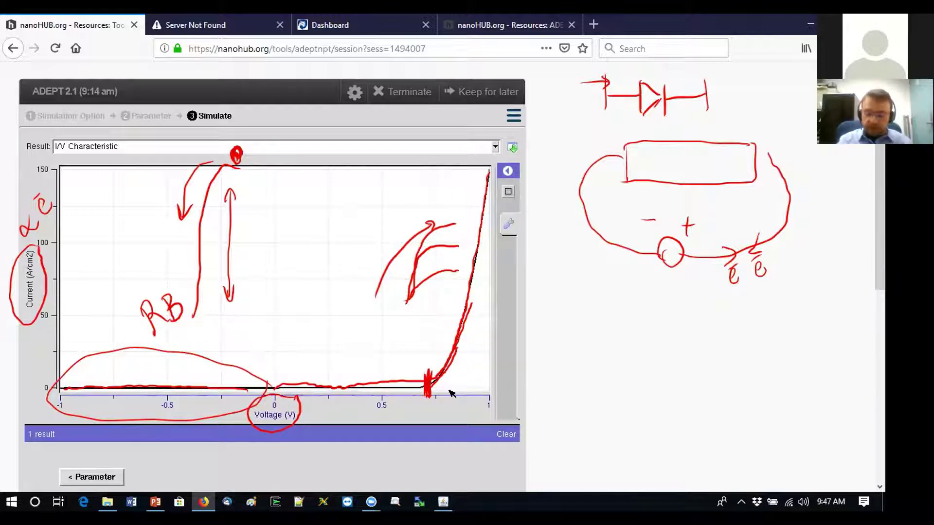
{"action": "key", "text": "Escape"}
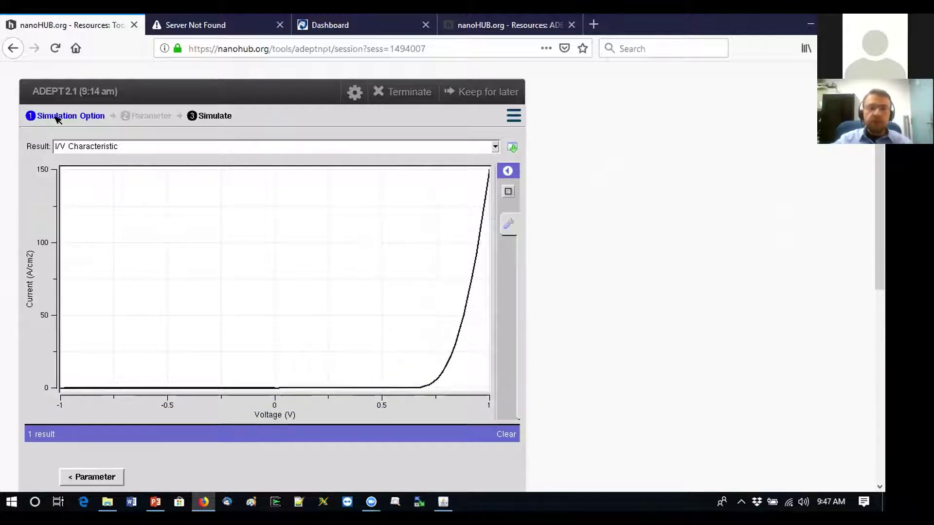
Step: Return to the simulation parameters and load the "Simple c-Si solar cell in light" example
{"action": "left_click", "coordinate": [57, 116]}
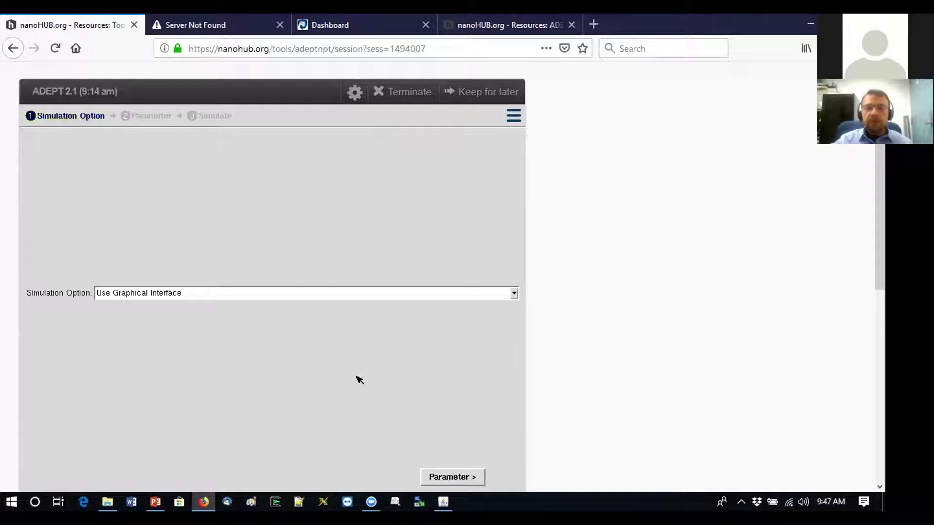
{"action": "left_click", "coordinate": [452, 475]}
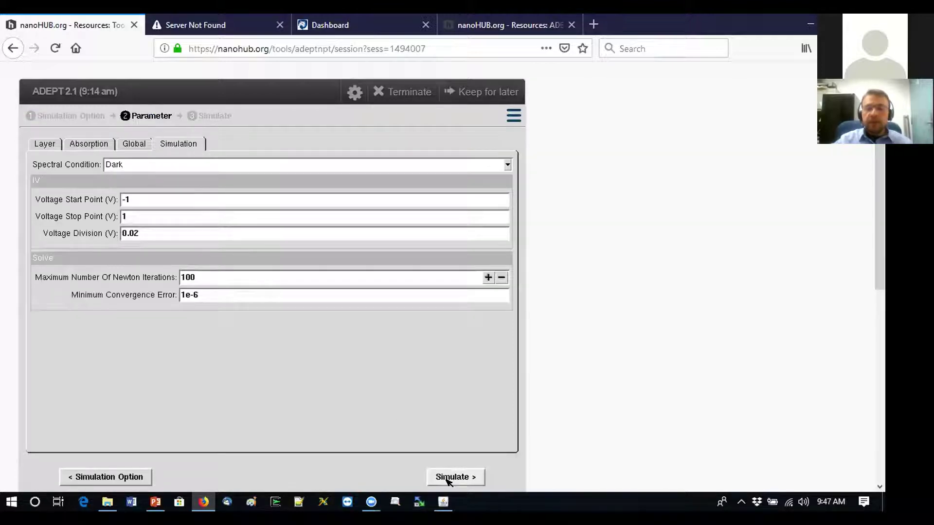
{"action": "left_click", "coordinate": [44, 144]}
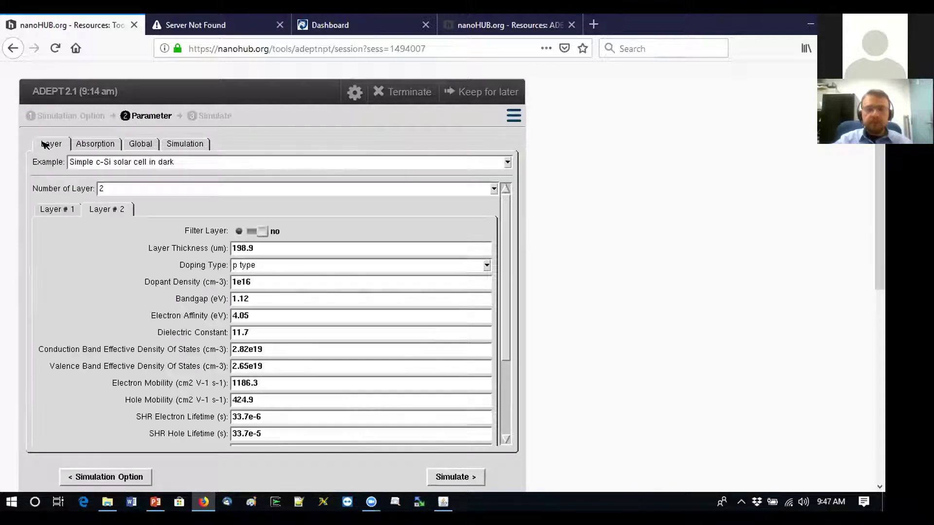
{"action": "left_click", "coordinate": [173, 162]}
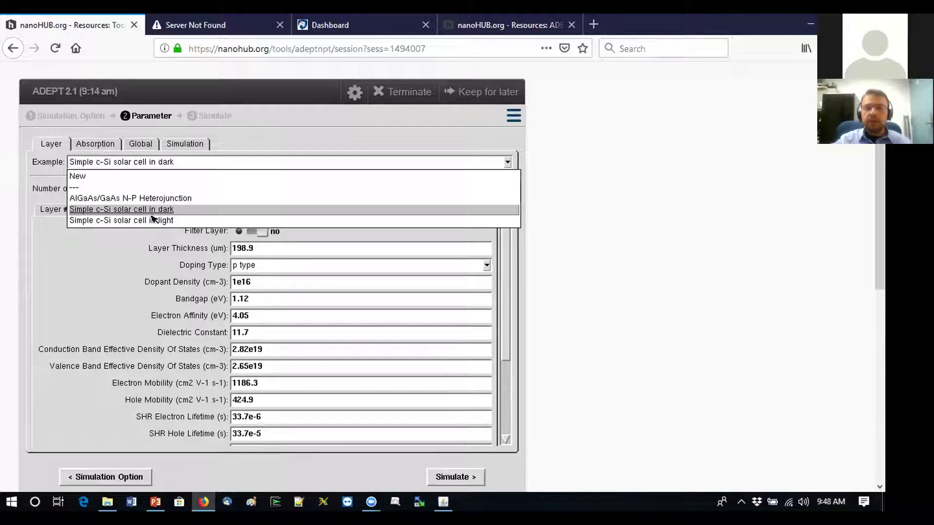
{"action": "left_click", "coordinate": [165, 221]}
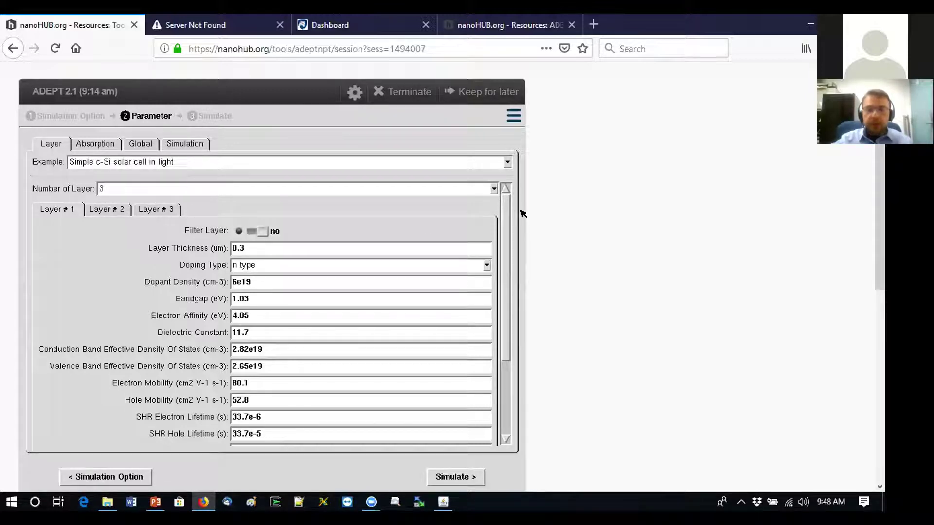
Step: Review the thickness, doping, mobility and lifetime parameters of Layer # 1, Layer # 2 and Layer # 3
{"action": "scroll", "coordinate": [504, 228], "scroll_direction": "down", "scroll_amount": 3}
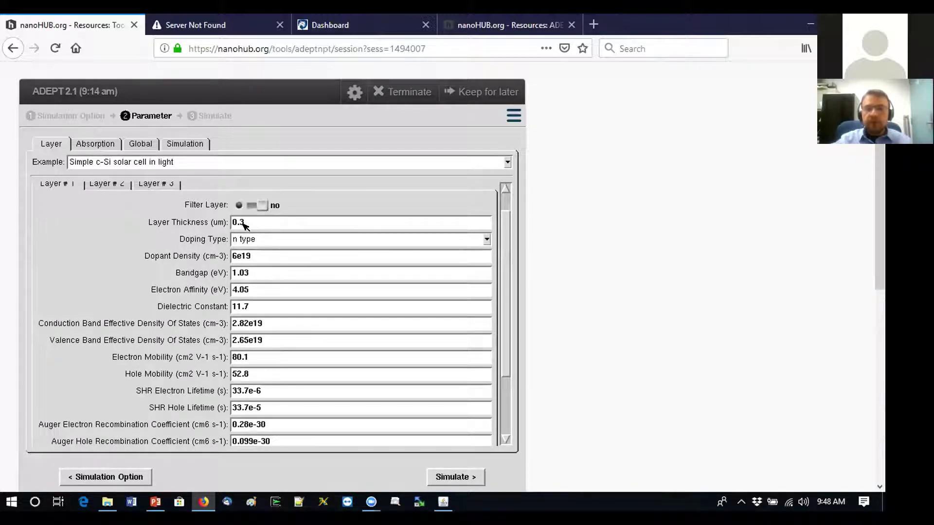
{"action": "scroll", "coordinate": [505, 257], "scroll_direction": "up", "scroll_amount": 1}
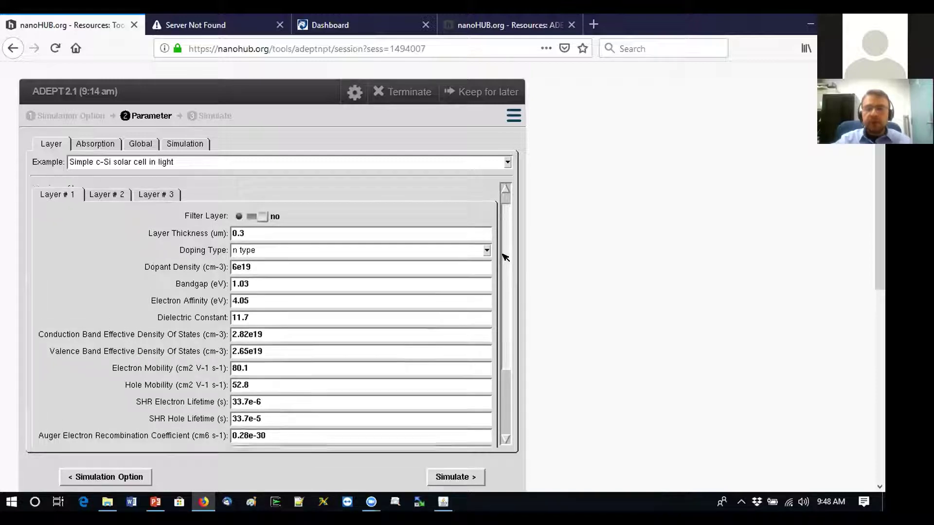
{"action": "scroll", "coordinate": [504, 257], "scroll_direction": "up", "scroll_amount": 1}
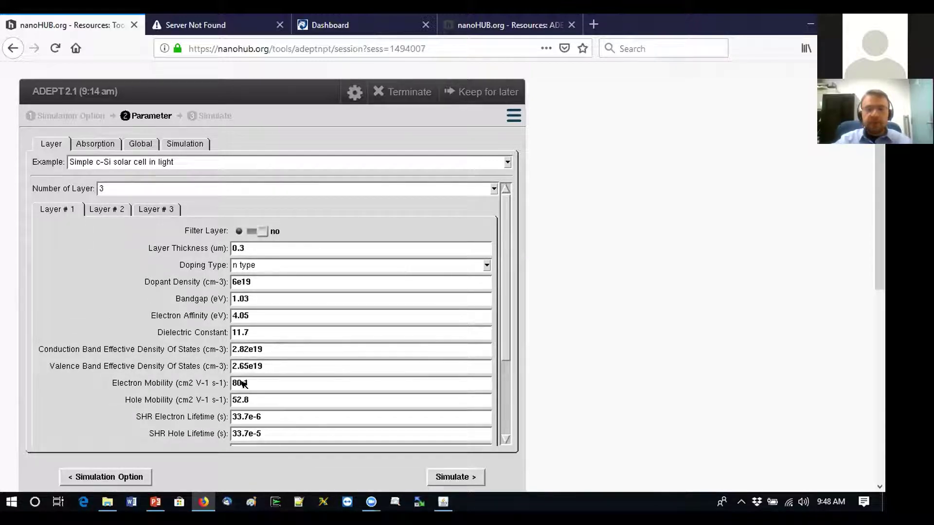
{"action": "left_click", "coordinate": [118, 209]}
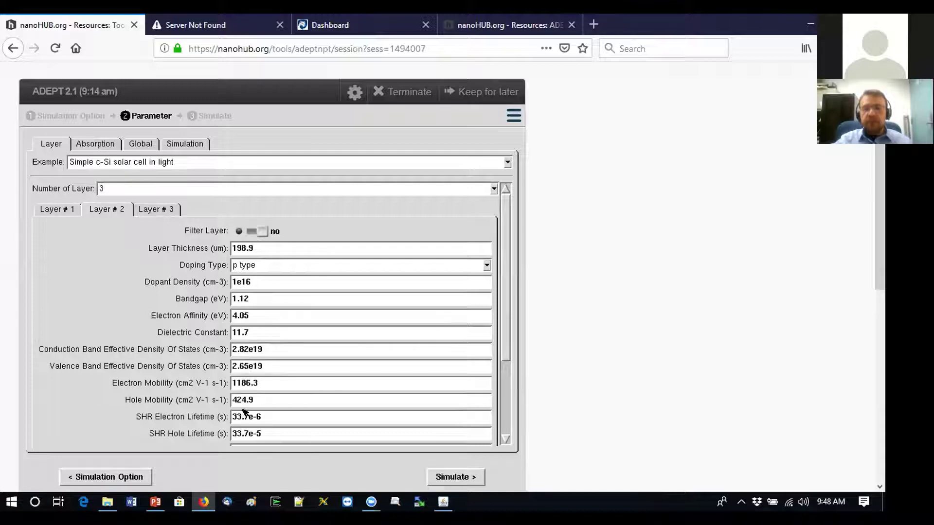
{"action": "left_click", "coordinate": [158, 209]}
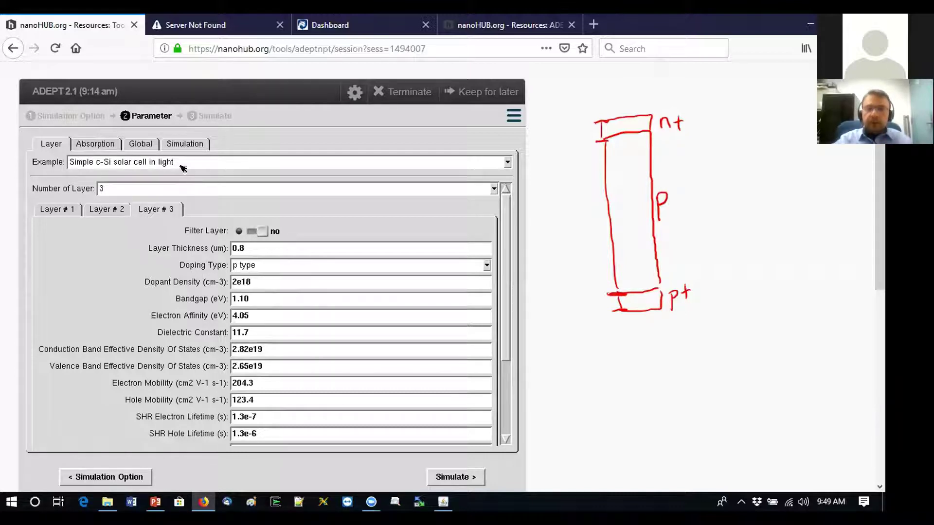
{"action": "scroll", "coordinate": [504, 251], "scroll_direction": "down", "scroll_amount": 2}
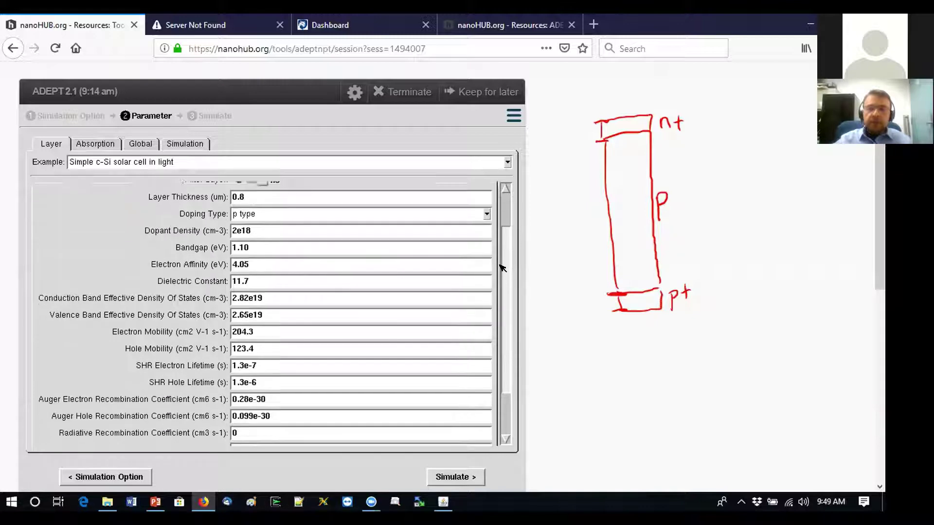
{"action": "scroll", "coordinate": [504, 244], "scroll_direction": "up", "scroll_amount": 2}
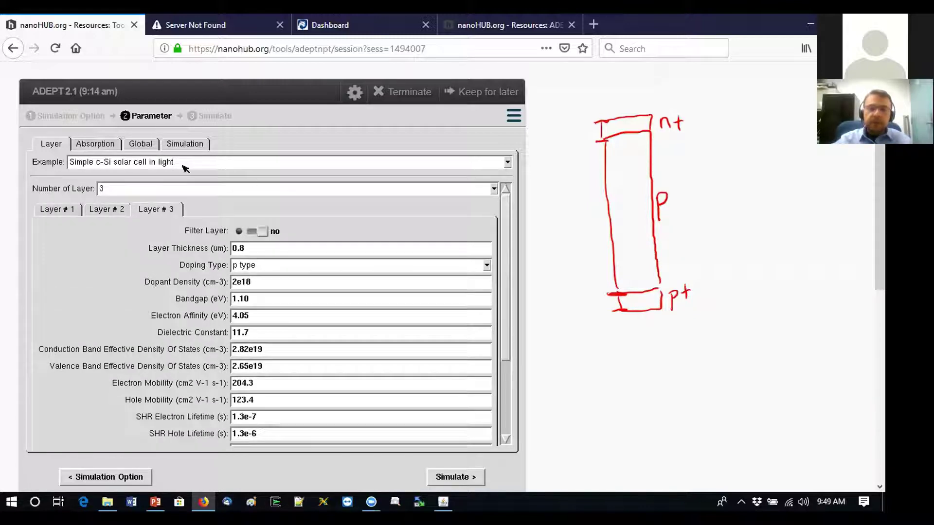
Step: Review the layers' absorption file and the global settings, and display the simulation settings
{"action": "left_click", "coordinate": [95, 143]}
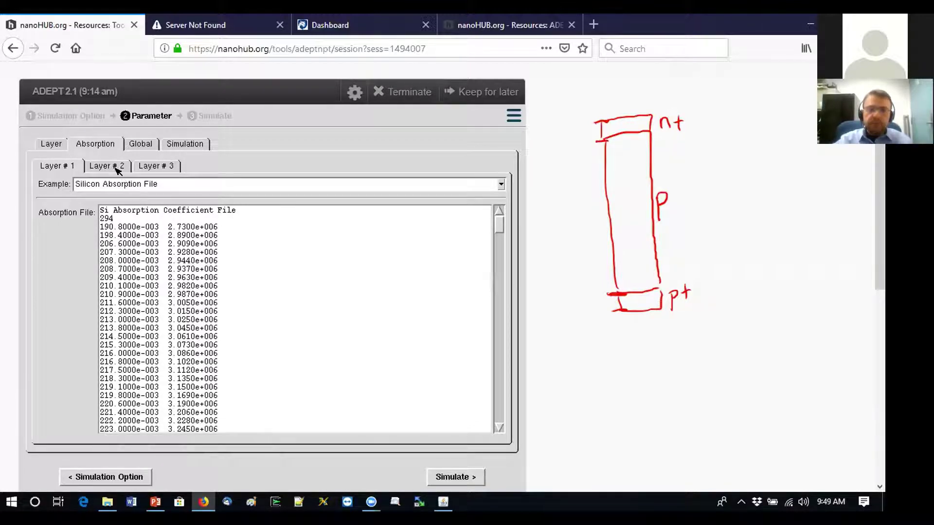
{"action": "left_click", "coordinate": [139, 144]}
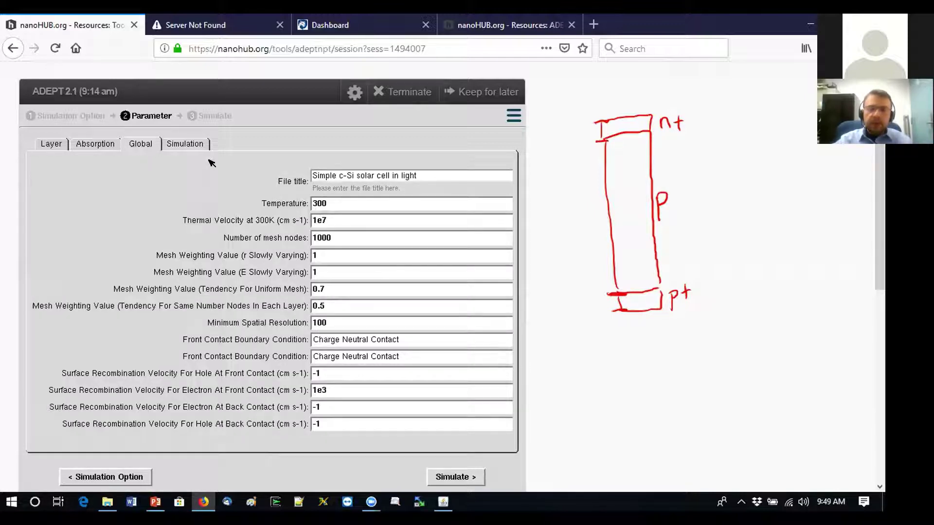
{"action": "left_click", "coordinate": [191, 147]}
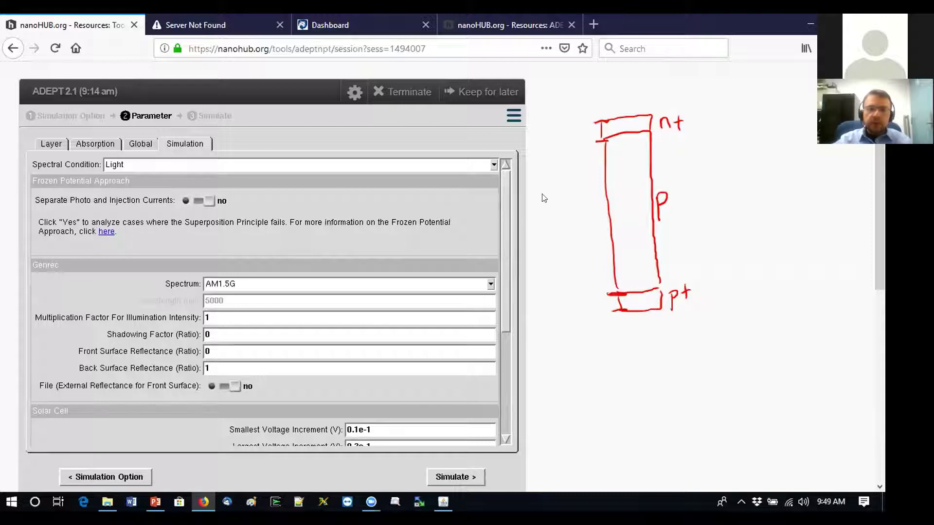
Step: Review the simulation settings down to Spectral Response, circling the Genrec illumination parameters in red and clearing the drawings
{"action": "left_click_drag", "start_coordinate": [507, 206], "coordinate": [504, 238]}
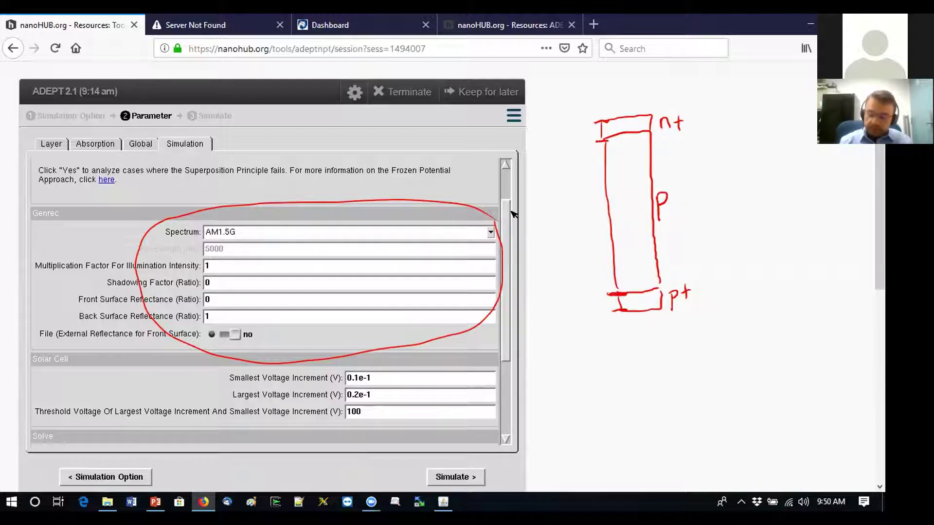
{"action": "key", "text": "Escape"}
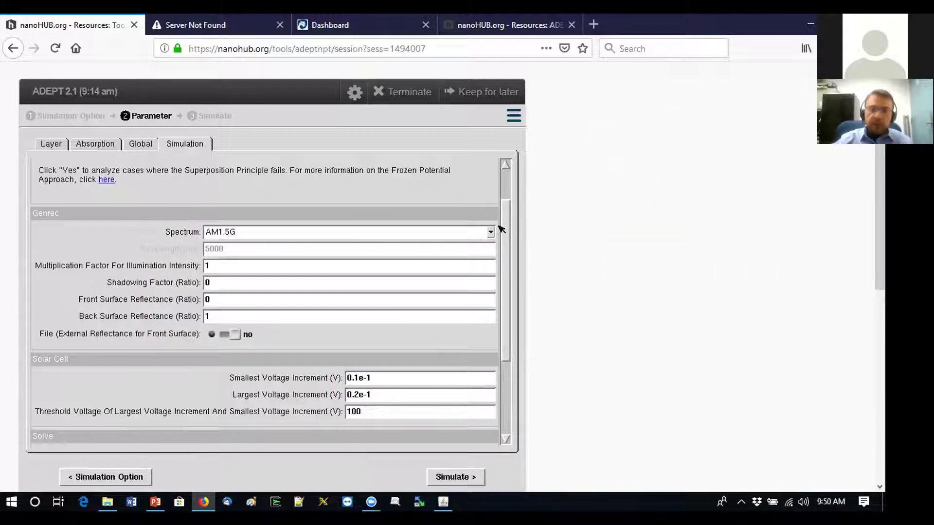
{"action": "left_click_drag", "start_coordinate": [501, 228], "coordinate": [501, 317]}
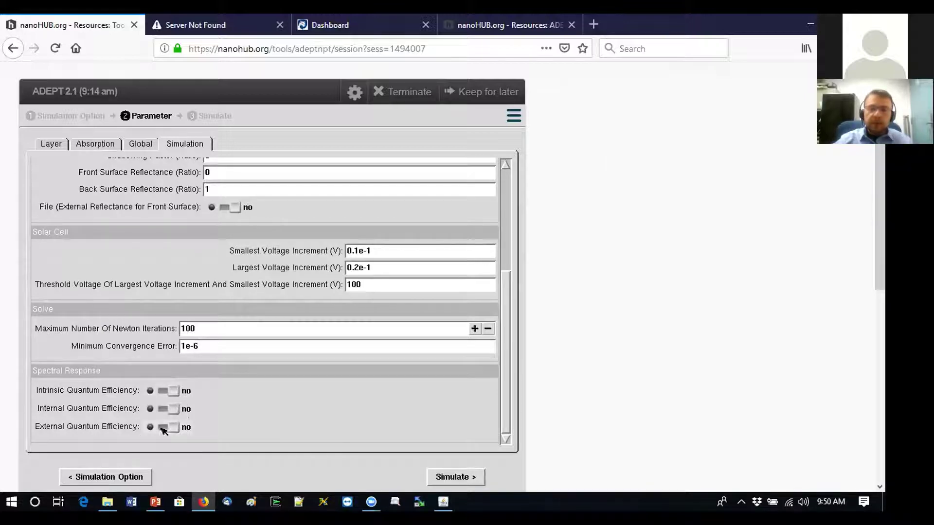
{"action": "left_click_drag", "start_coordinate": [503, 355], "coordinate": [516, 193]}
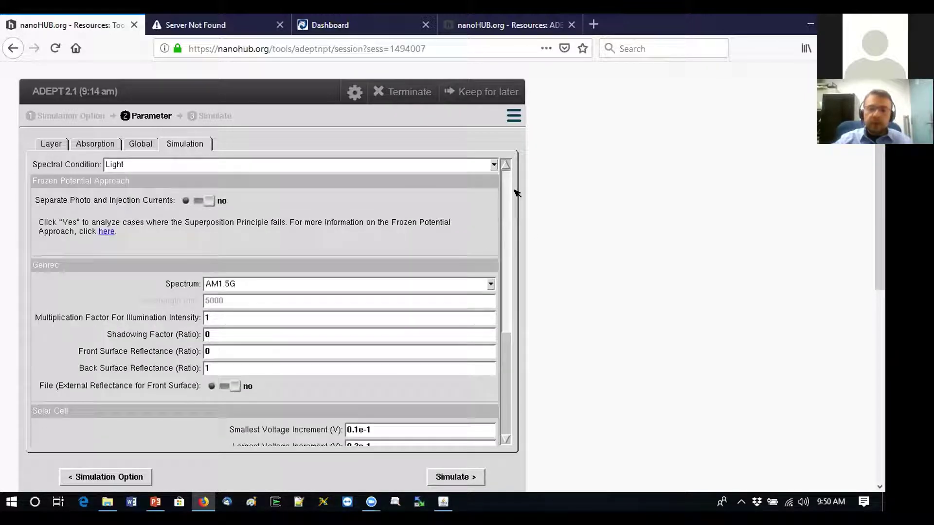
Step: Run the simulation of the silicon solar cell under light
{"action": "left_click", "coordinate": [461, 478]}
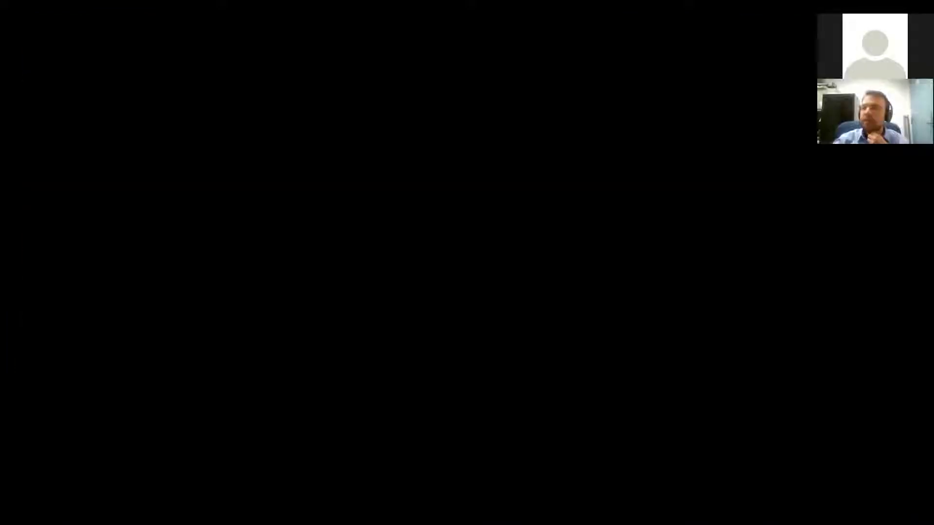
{"action": "key", "text": "Right"}
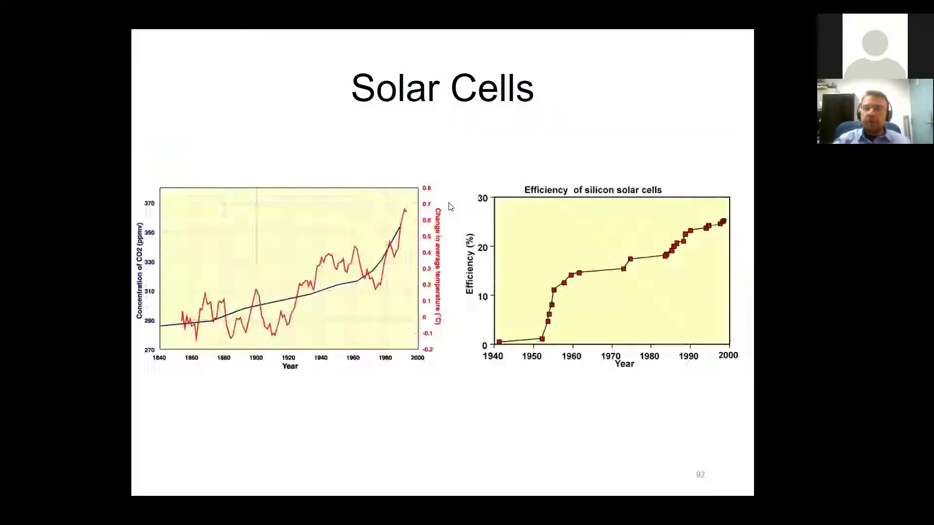
{"action": "key", "text": "Right"}
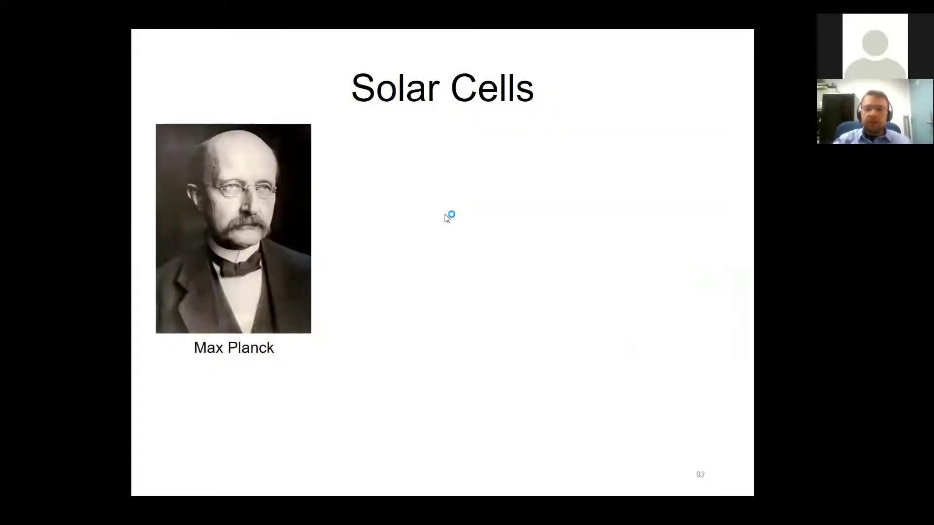
Step: Browse the Solar Cells slides up to the one on light generating electron-hole pairs and PN junction collection
{"action": "left_click", "coordinate": [276, 120]}
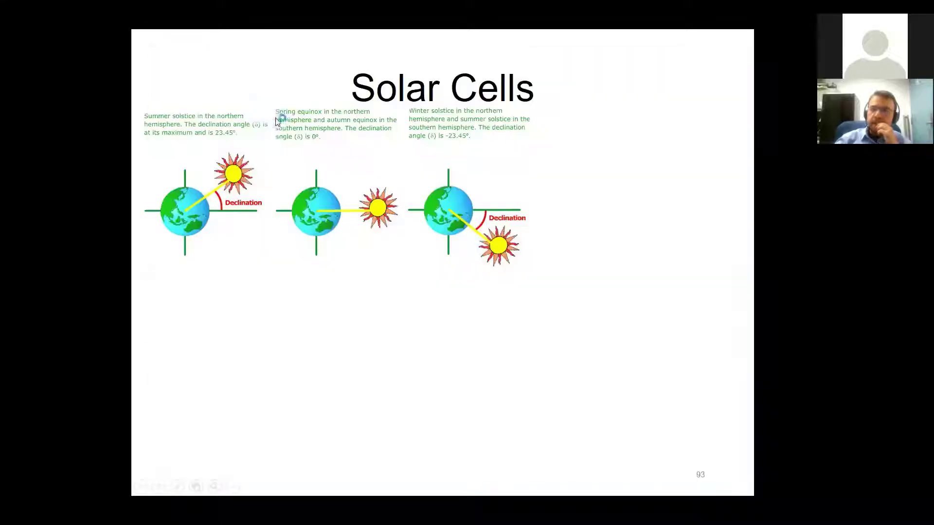
{"action": "left_click", "coordinate": [229, 199]}
{"action": "scroll", "coordinate": [227, 199], "scroll_direction": "down", "scroll_amount": 4}
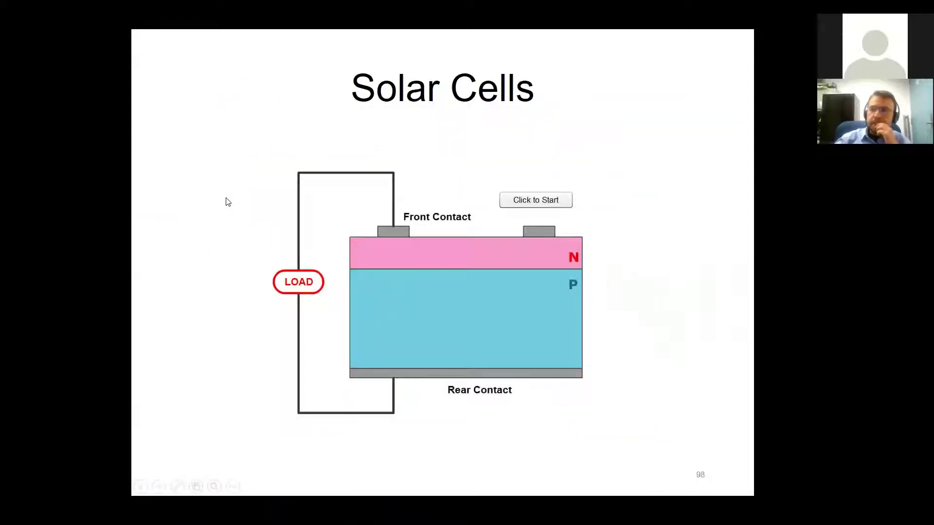
{"action": "scroll", "coordinate": [227, 202], "scroll_direction": "up", "scroll_amount": 1}
{"action": "scroll", "coordinate": [226, 202], "scroll_direction": "down", "scroll_amount": 3}
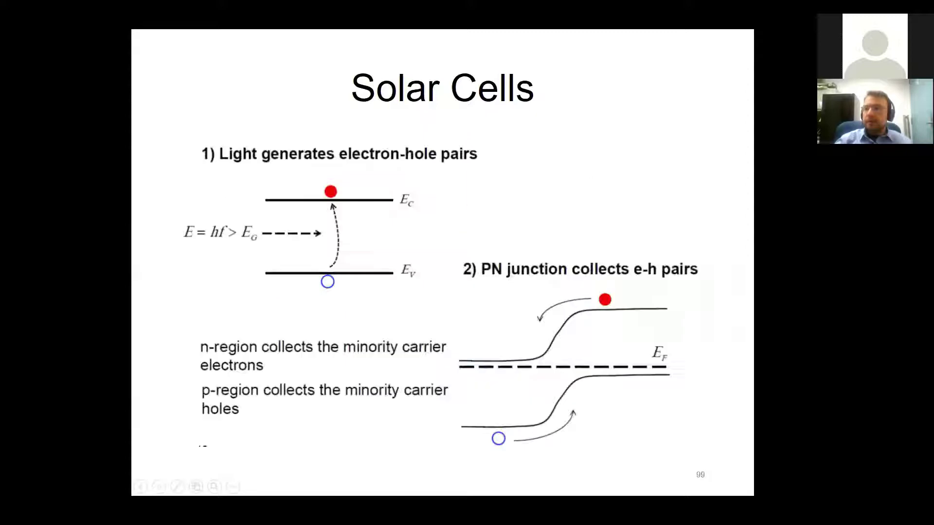
{"action": "scroll", "coordinate": [227, 201], "scroll_direction": "up", "scroll_amount": 1}
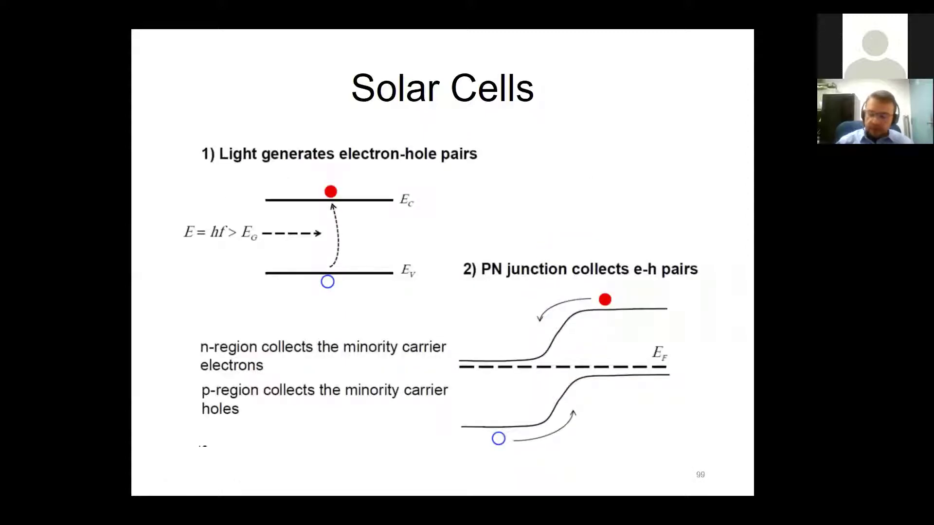
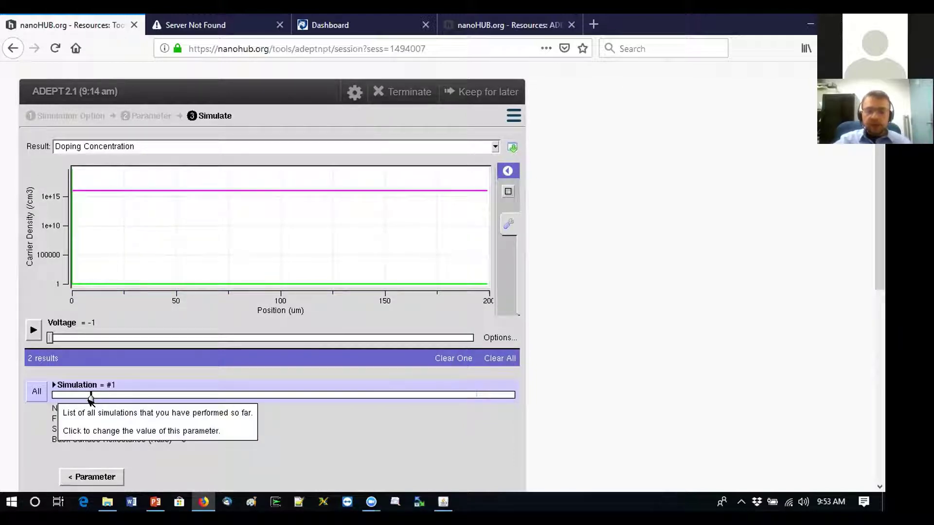
Step: Switch to simulation #2 and examine the acceptor concentration of the Doping Concentration plot near the 200 um end
{"action": "left_click_drag", "start_coordinate": [90, 397], "coordinate": [453, 442]}
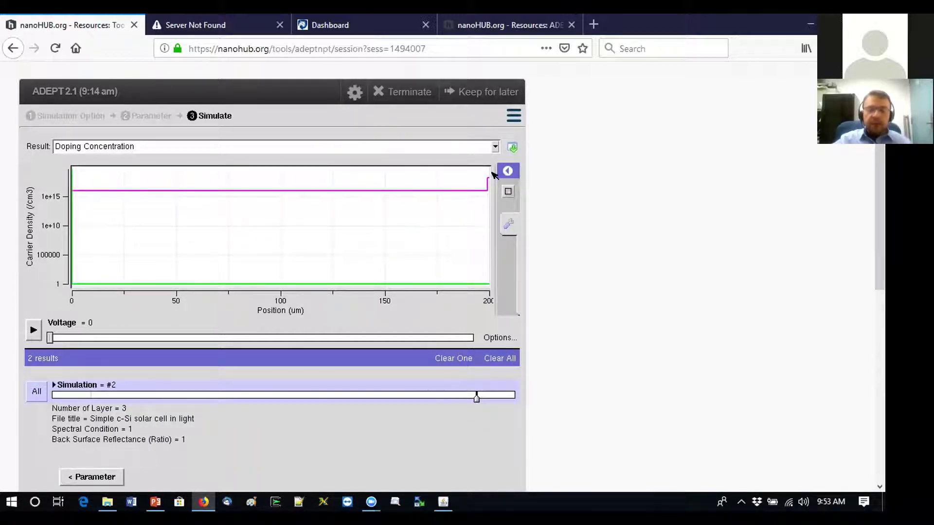
{"action": "left_click_drag", "start_coordinate": [478, 173], "coordinate": [491, 290]}
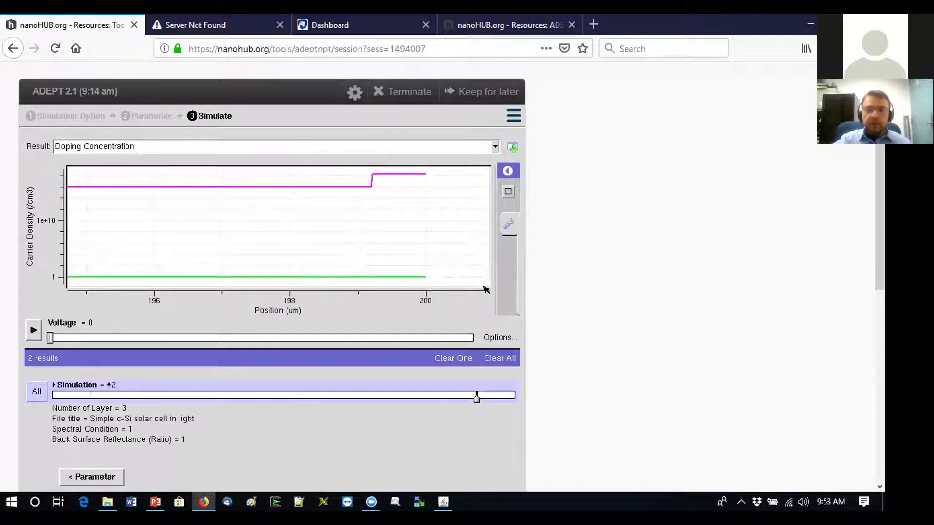
{"action": "left_click_drag", "start_coordinate": [435, 280], "coordinate": [365, 167]}
{"action": "mouse_move", "coordinate": [141, 173]}
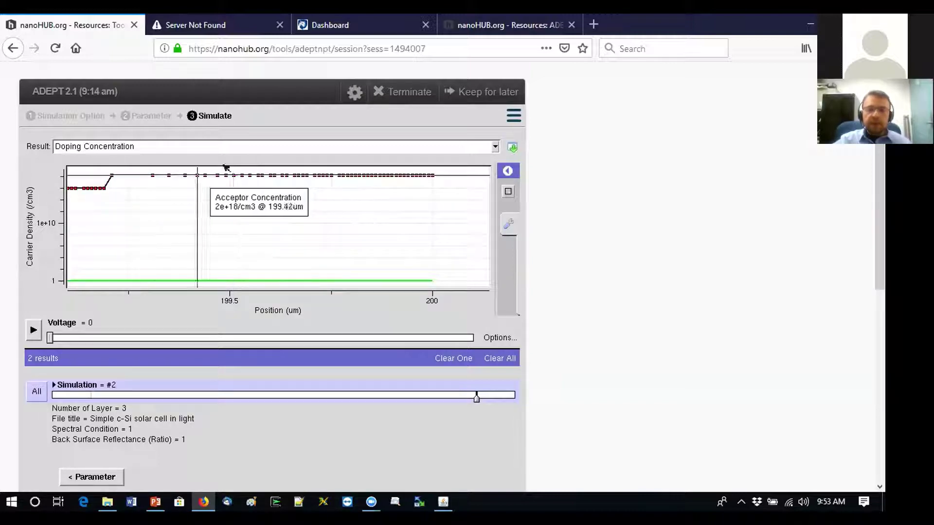
Step: Display the Energy Band Diagram, examine the bands close to the 200 um end, and restore the full plot range
{"action": "left_click", "coordinate": [256, 146]}
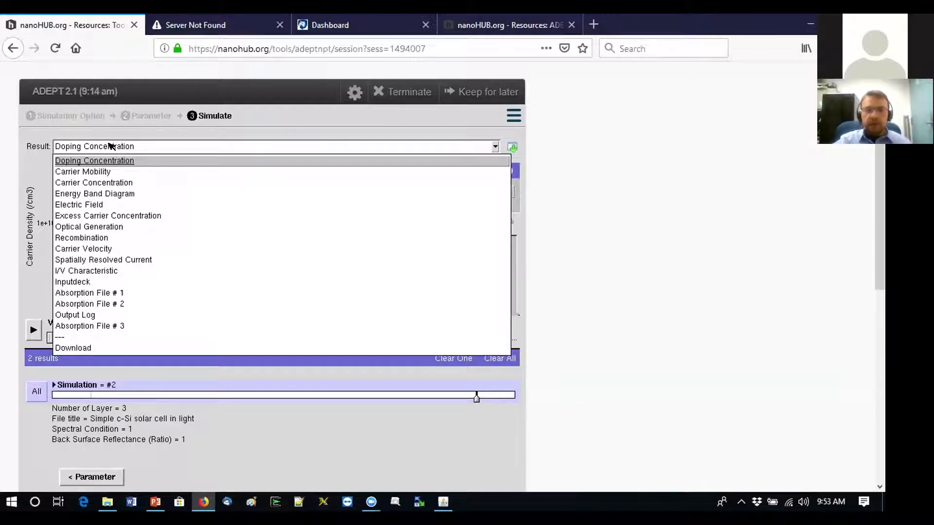
{"action": "left_click", "coordinate": [101, 195]}
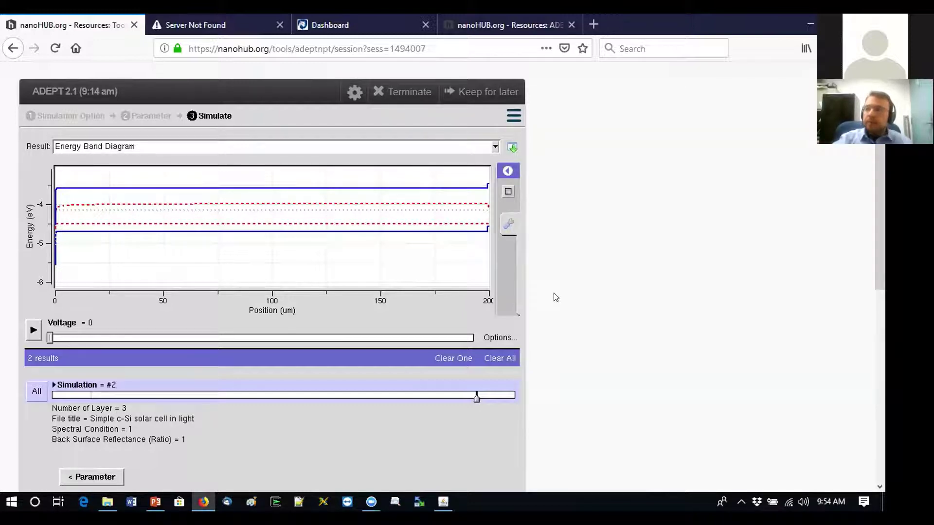
{"action": "mouse_move", "coordinate": [470, 182]}
{"action": "left_click_drag", "start_coordinate": [462, 173], "coordinate": [488, 235]}
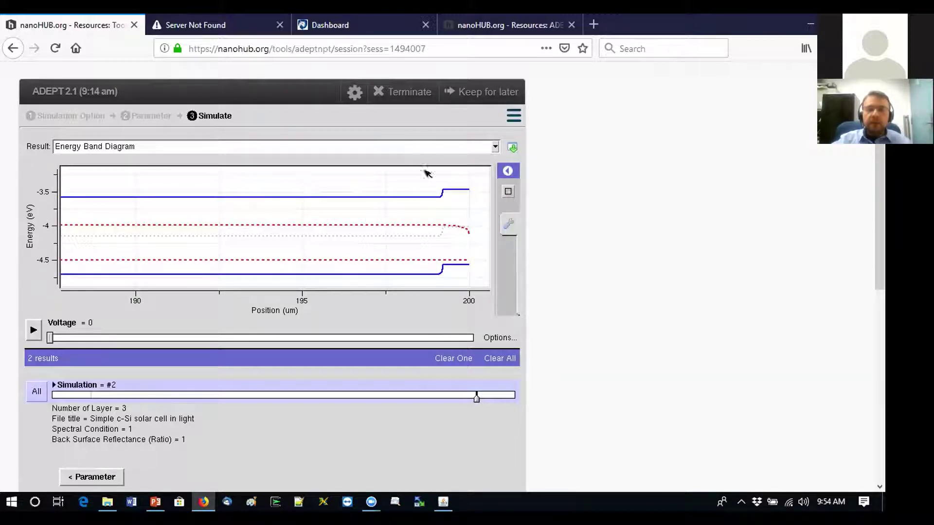
{"action": "left_click_drag", "start_coordinate": [403, 167], "coordinate": [474, 287]}
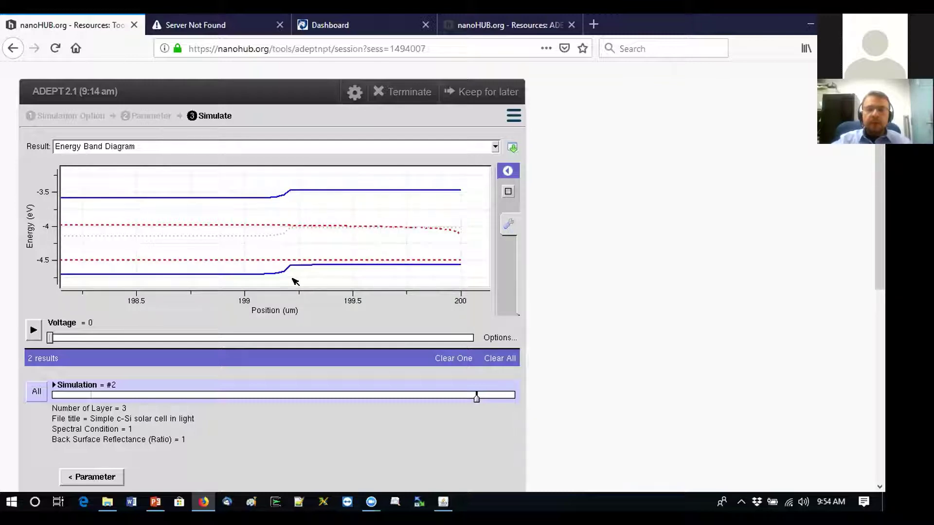
{"action": "mouse_move", "coordinate": [353, 260]}
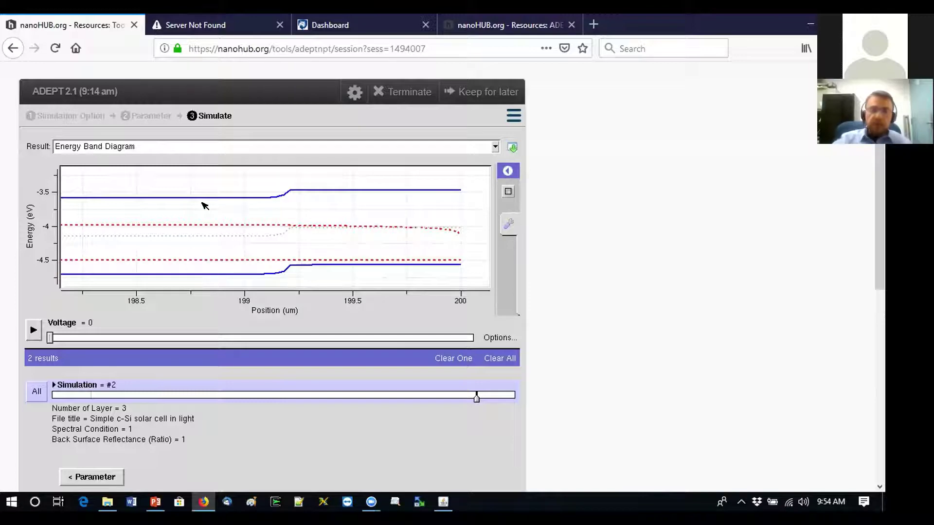
{"action": "right_click", "coordinate": [309, 203]}
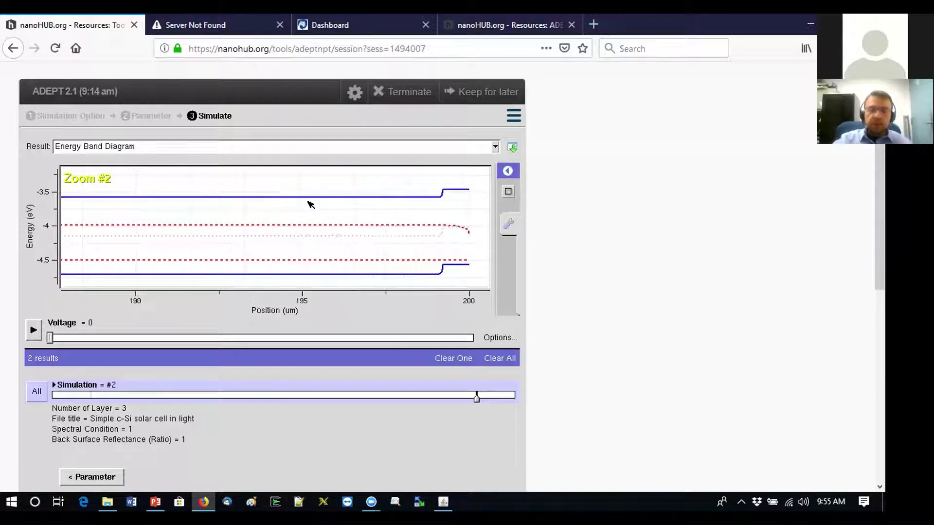
{"action": "right_click", "coordinate": [309, 204]}
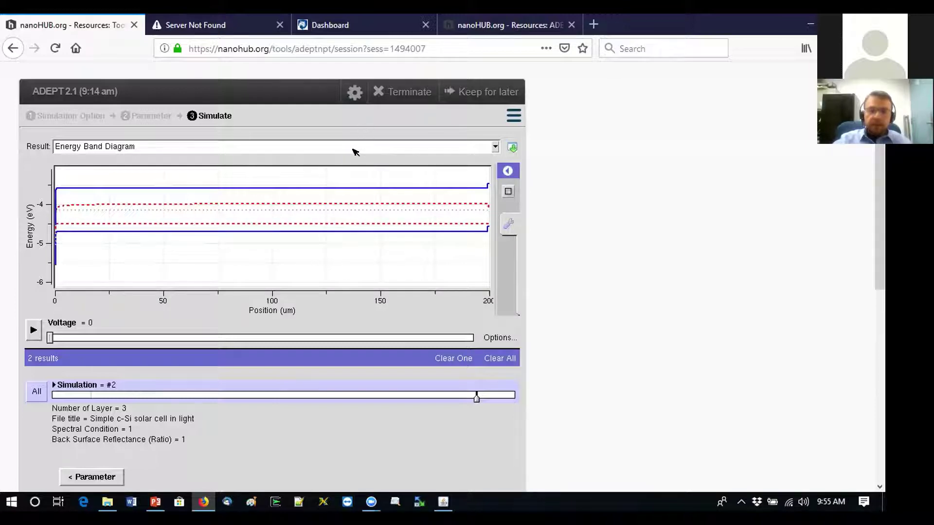
Step: Display the I/V Characteristic of simulation #2 and terminate the ADEPT session
{"action": "left_click", "coordinate": [332, 147]}
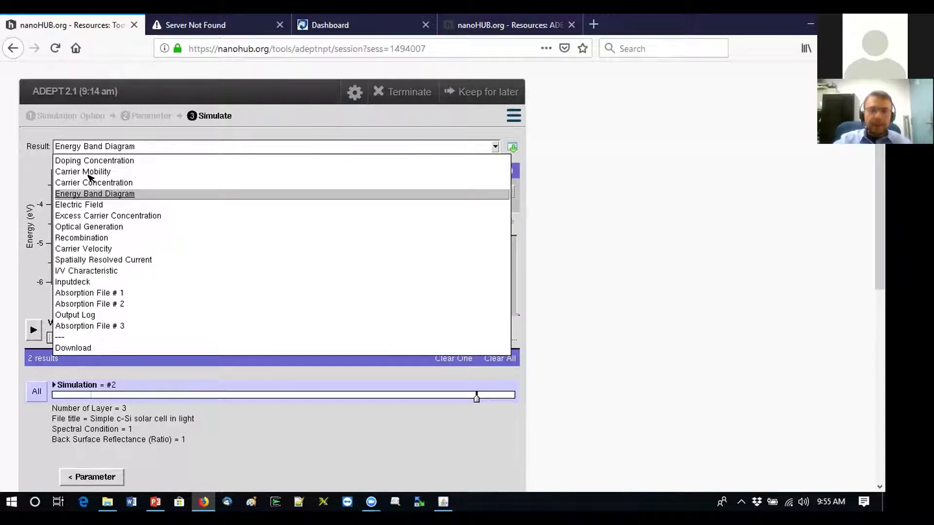
{"action": "left_click", "coordinate": [86, 271]}
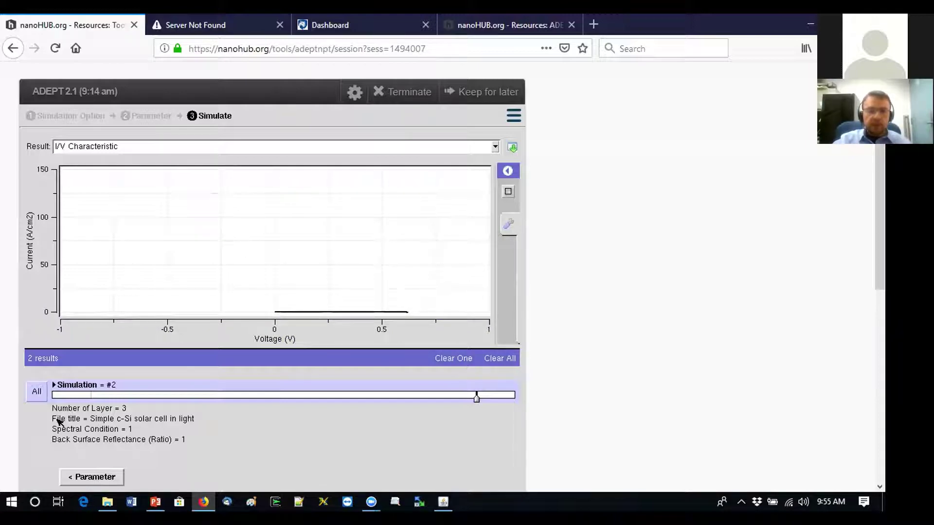
{"action": "left_click", "coordinate": [402, 92]}
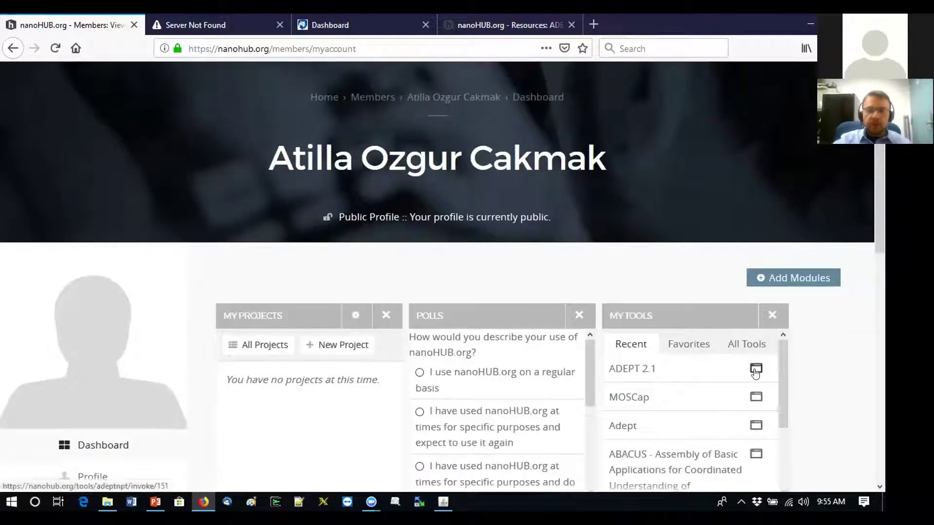
Step: Launch a new ADEPT 2.1 session and proceed to its parameters with the graphical interface option
{"action": "left_click", "coordinate": [756, 371]}
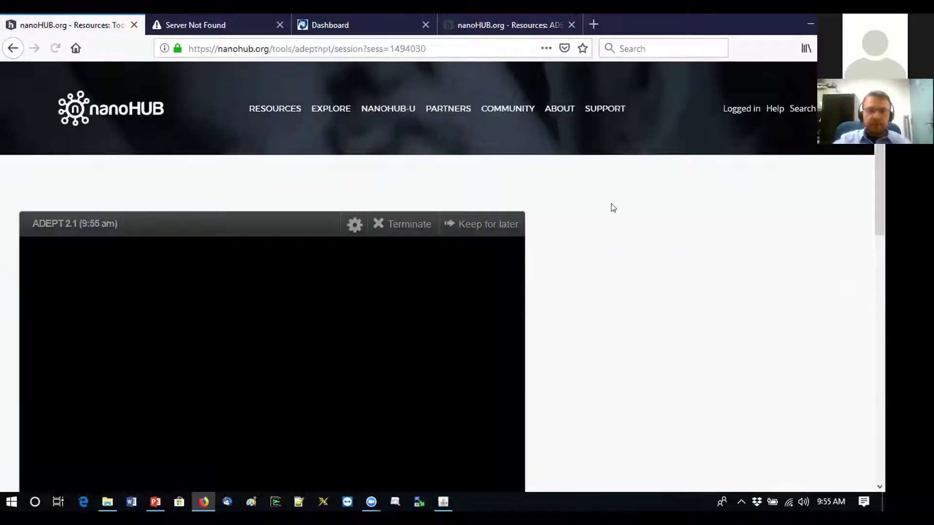
{"action": "scroll", "coordinate": [600, 217], "scroll_direction": "down", "scroll_amount": 3}
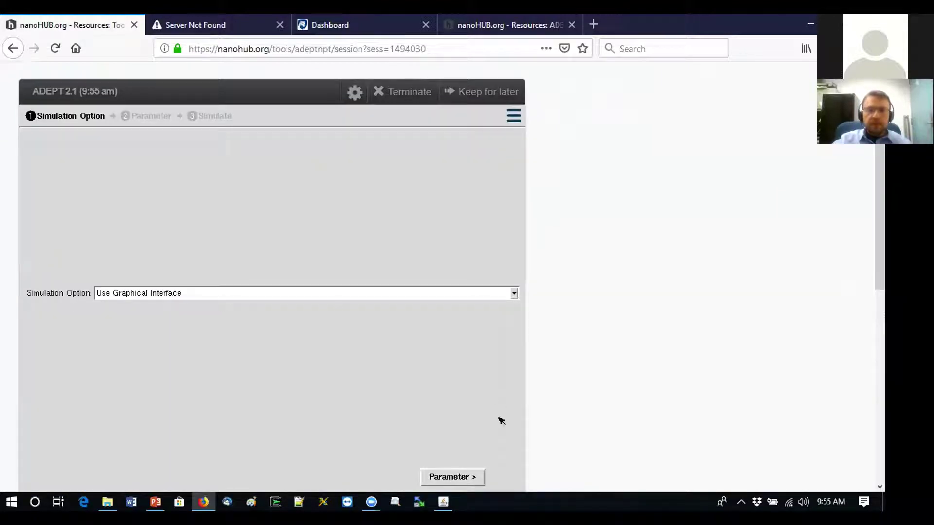
{"action": "left_click", "coordinate": [458, 471]}
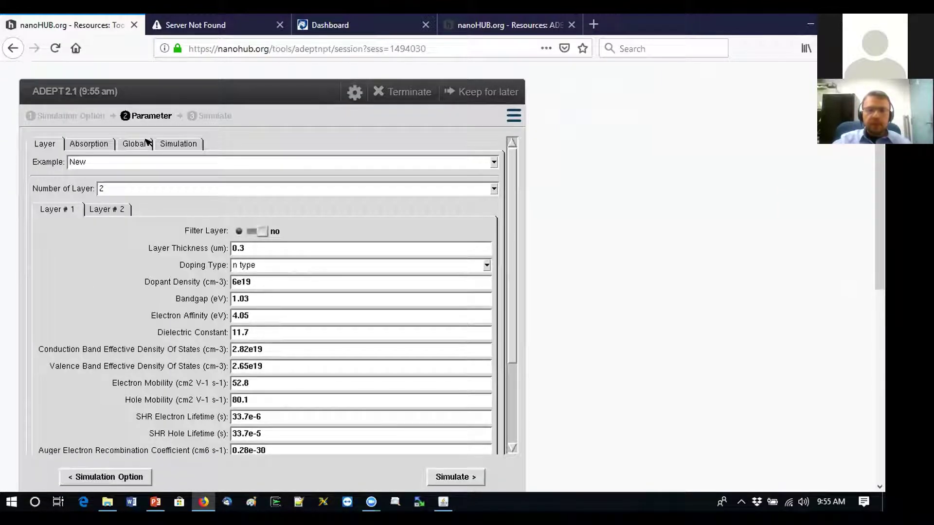
Step: Load the "Simple c-Si solar cell in light" example and run its simulation
{"action": "left_click", "coordinate": [116, 163]}
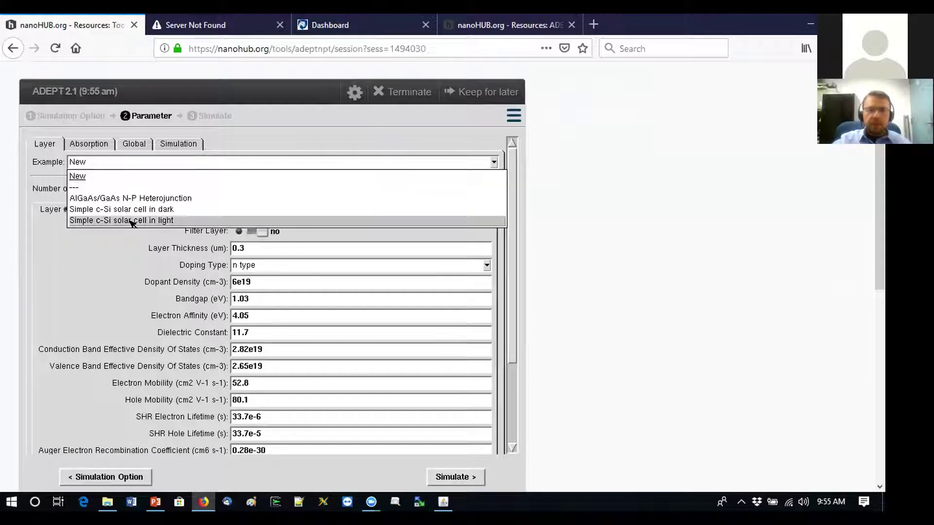
{"action": "left_click", "coordinate": [115, 224]}
{"action": "scroll", "coordinate": [581, 282], "scroll_direction": "down", "scroll_amount": 2}
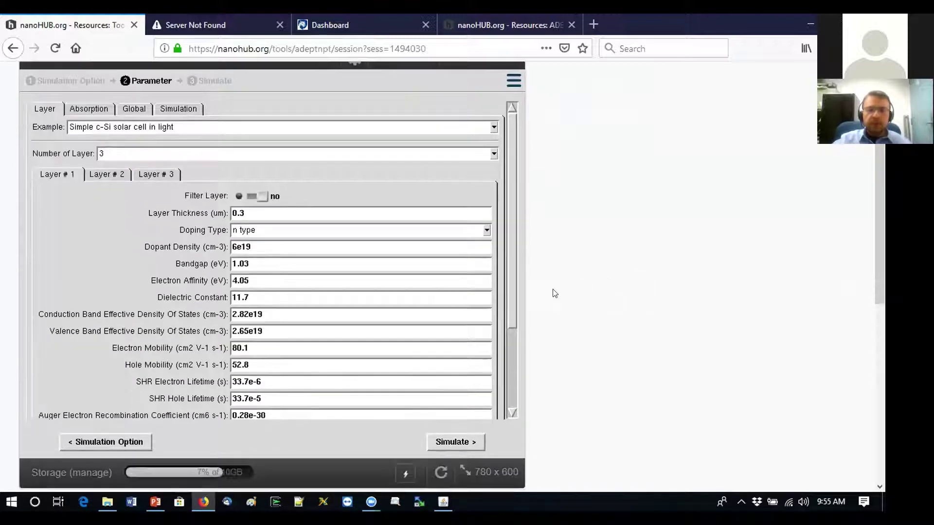
{"action": "left_click", "coordinate": [456, 411]}
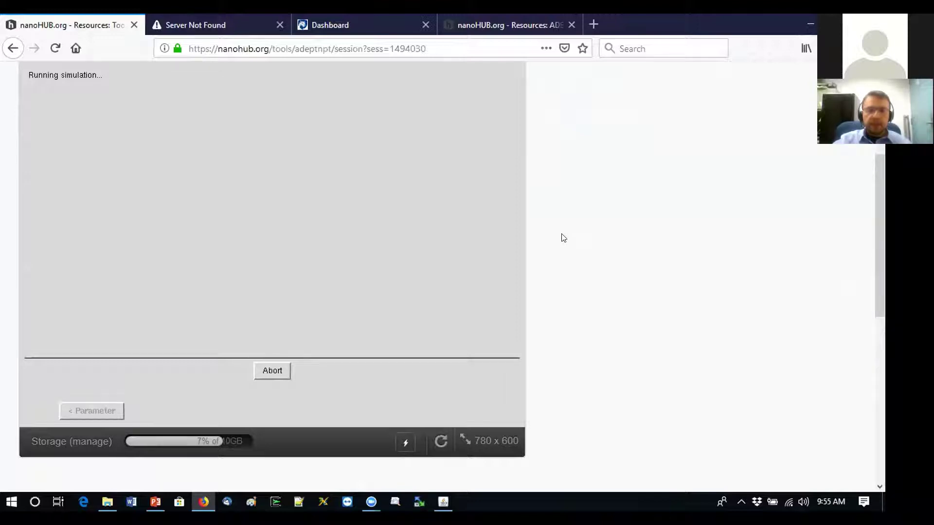
Step: Display the I/V Characteristic of the illuminated cell and examine the current along the flat part of the curve
{"action": "scroll", "coordinate": [563, 238], "scroll_direction": "up", "scroll_amount": 2}
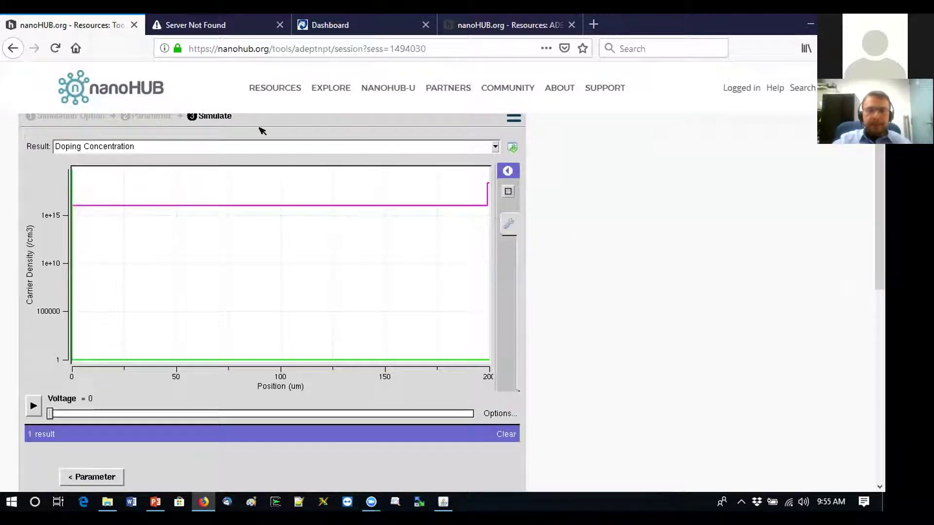
{"action": "left_click", "coordinate": [241, 143]}
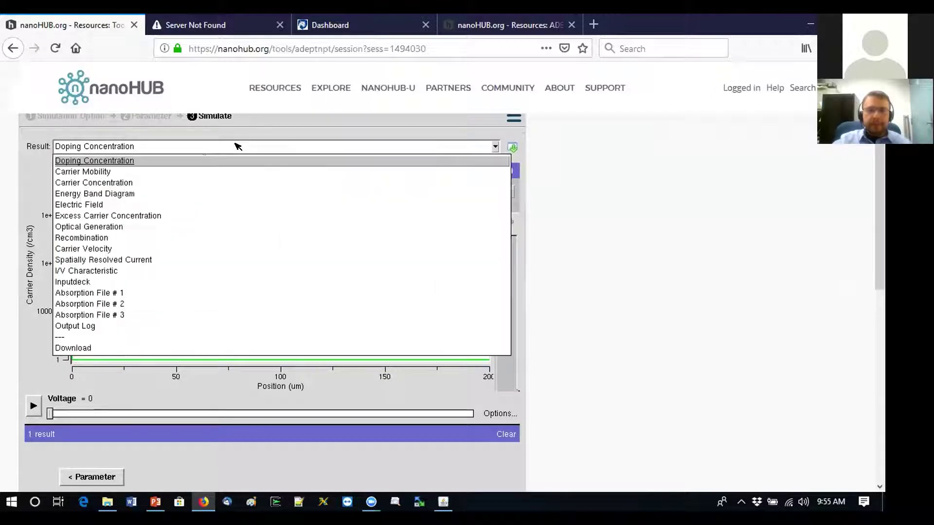
{"action": "left_click", "coordinate": [89, 271]}
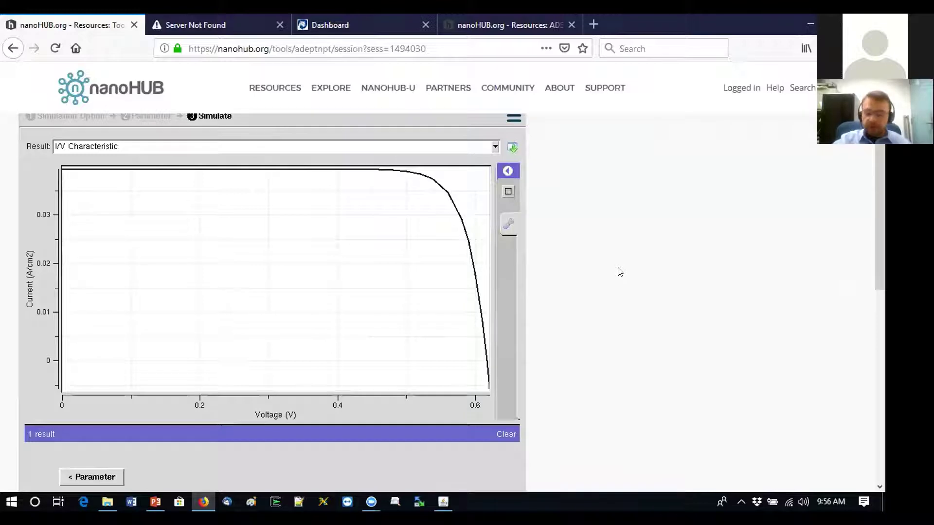
{"action": "mouse_move", "coordinate": [286, 167]}
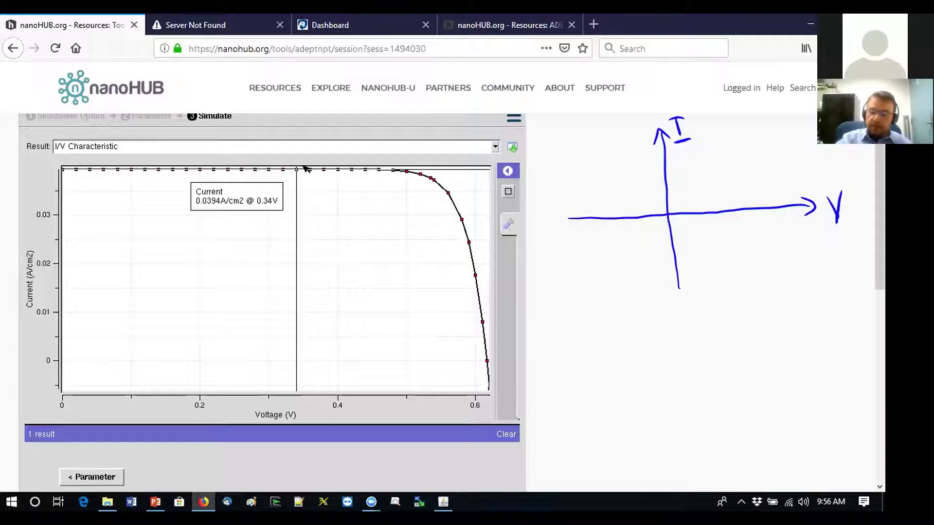
Step: Sketch the dark diode curve in blue on the I and V axes and a diode symbol beneath them
{"action": "left_click_drag", "start_coordinate": [593, 220], "coordinate": [740, 113]}
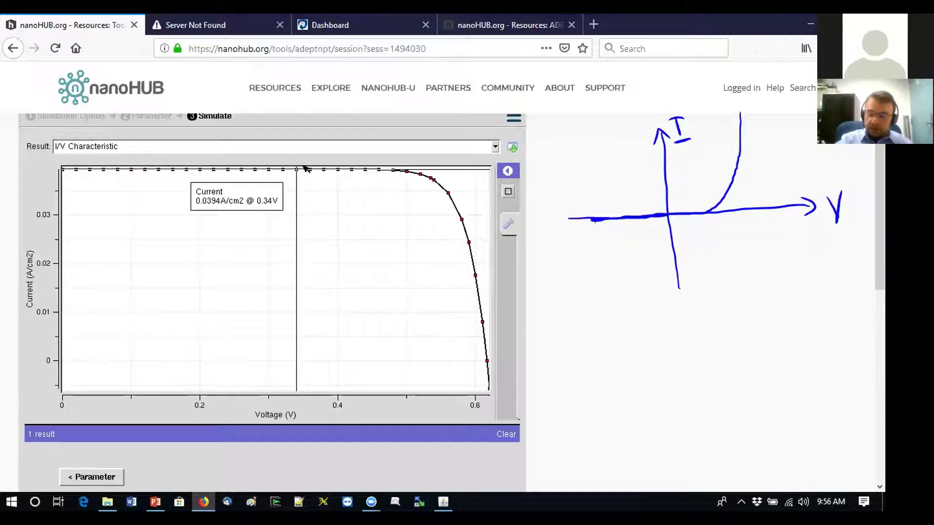
{"action": "left_click_drag", "start_coordinate": [694, 342], "coordinate": [741, 342]}
{"action": "left_click_drag", "start_coordinate": [740, 320], "coordinate": [742, 357]}
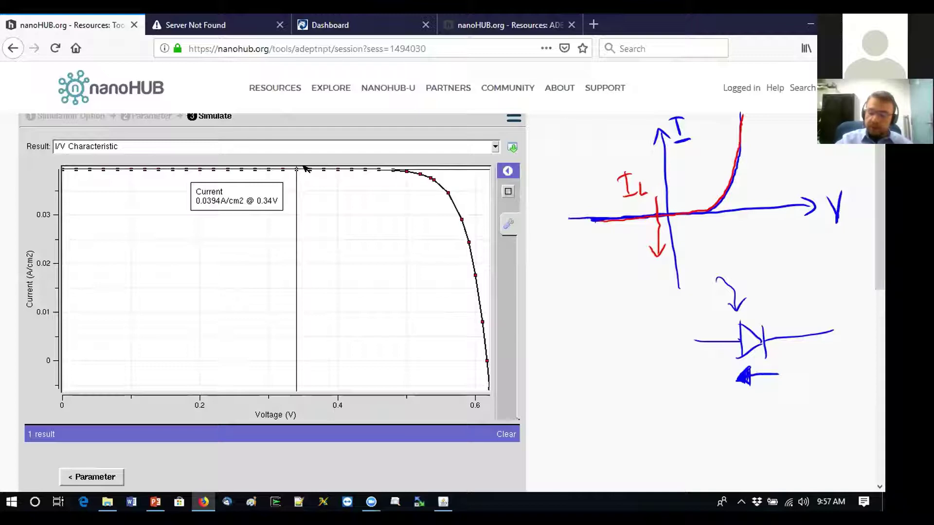
Step: Sketch the downward-shifted illuminated curve in red, mark its crossing with the current axis, and add an arrow flipping it to positive current
{"action": "left_click_drag", "start_coordinate": [742, 128], "coordinate": [603, 295]}
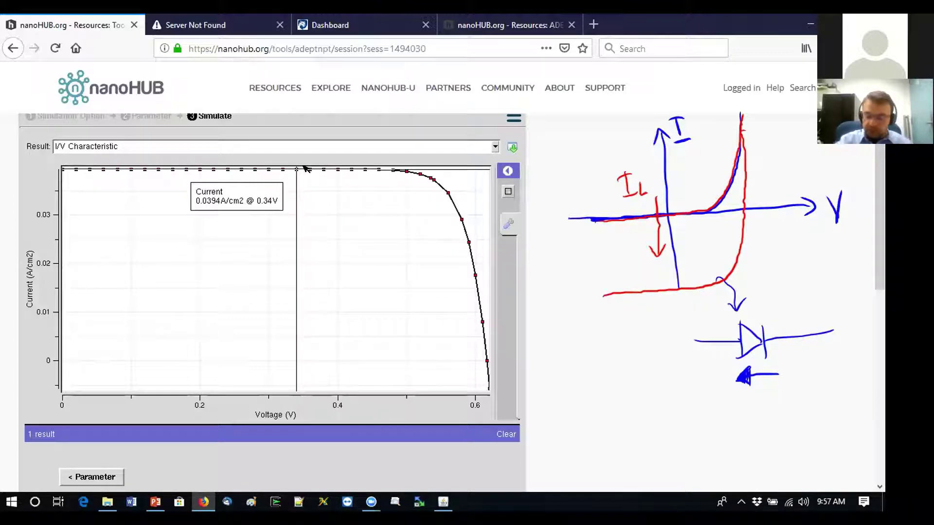
{"action": "left_click_drag", "start_coordinate": [678, 288], "coordinate": [679, 301]}
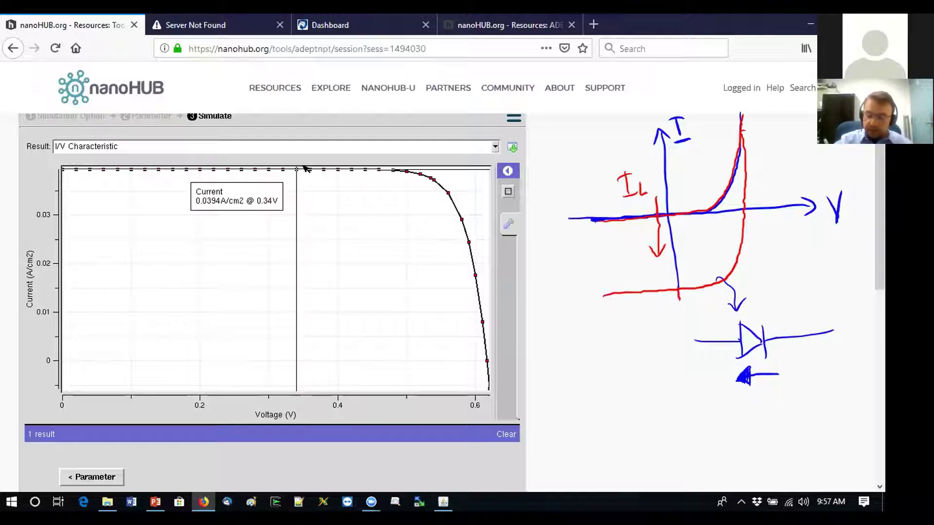
{"action": "left_click", "coordinate": [680, 288]}
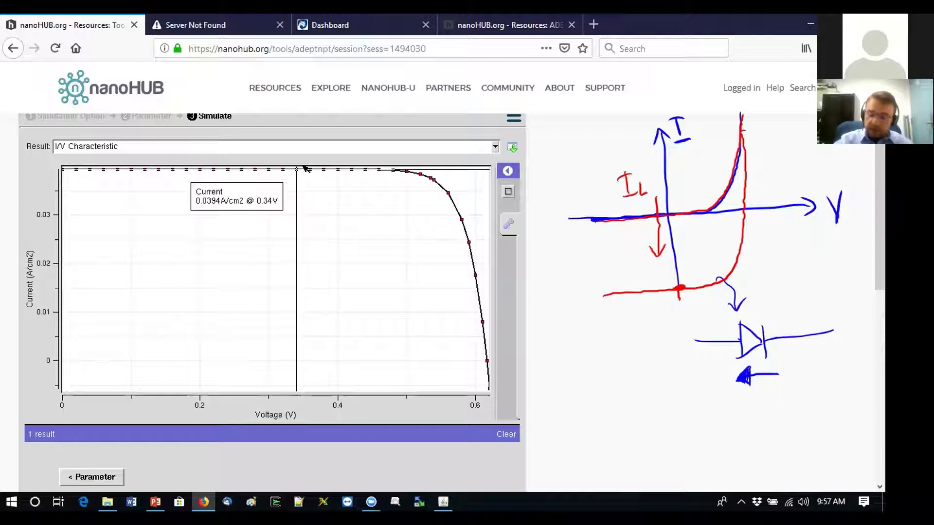
{"action": "mouse_move", "coordinate": [677, 292]}
{"action": "left_mouse_down"}
{"action": "mouse_move", "coordinate": [601, 171]}
{"action": "mouse_move", "coordinate": [652, 142]}
{"action": "left_mouse_up"}
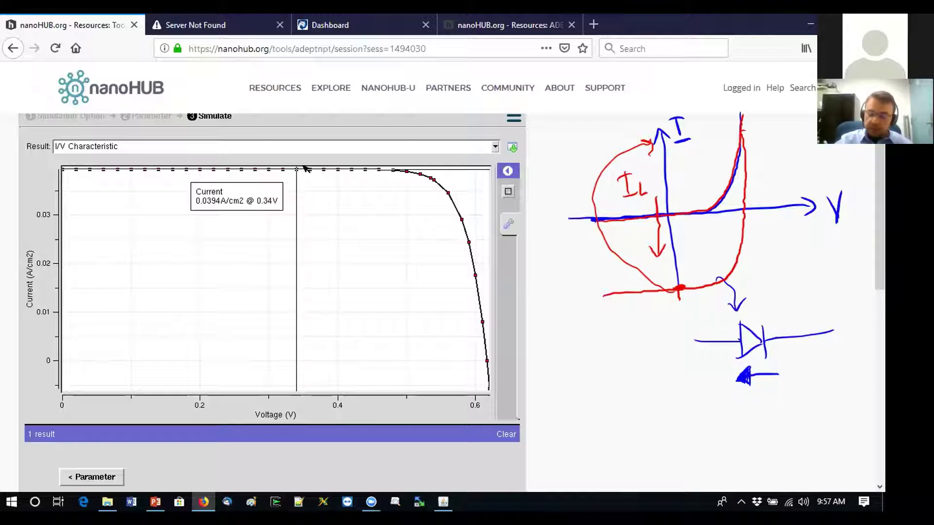
{"action": "left_click_drag", "start_coordinate": [603, 295], "coordinate": [722, 280]}
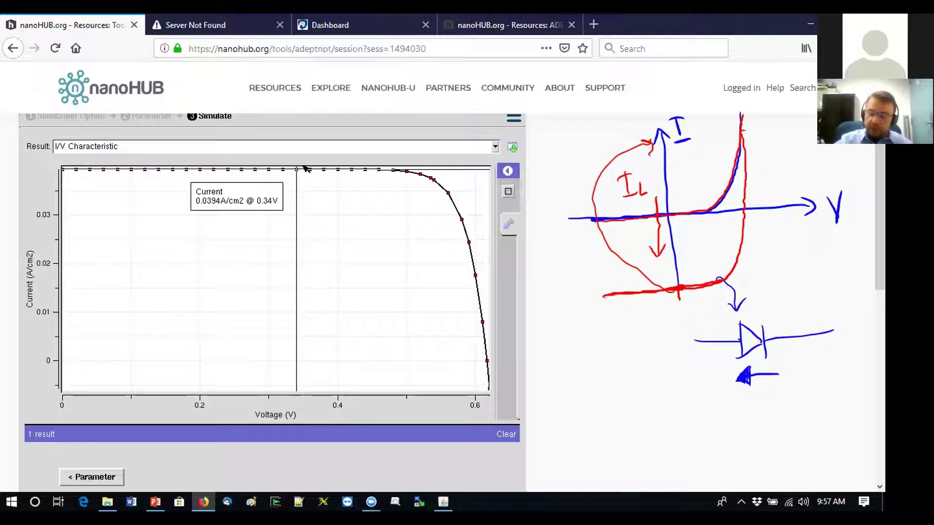
Step: Retrace the knee of the sketched illuminated curve in red, then clear all freehand annotations from the screen
{"action": "left_click_drag", "start_coordinate": [745, 225], "coordinate": [706, 291]}
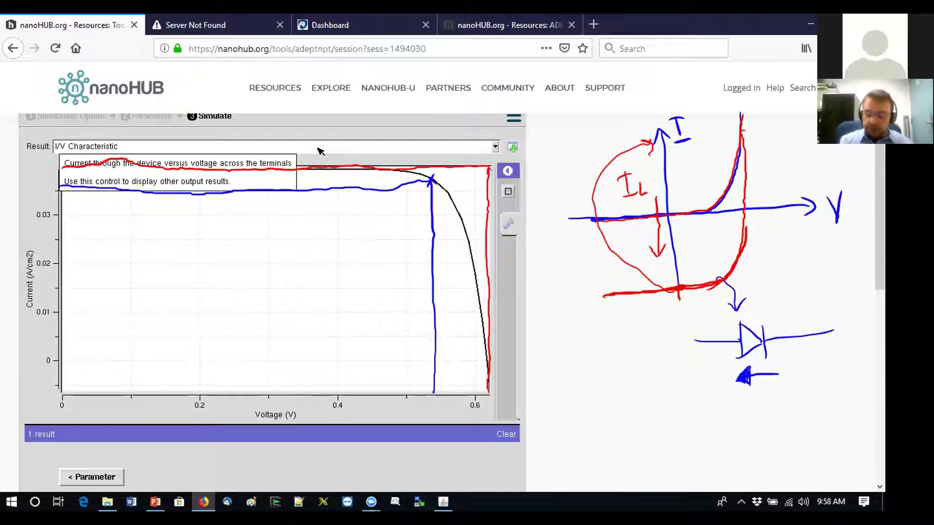
{"action": "key", "text": "Escape"}
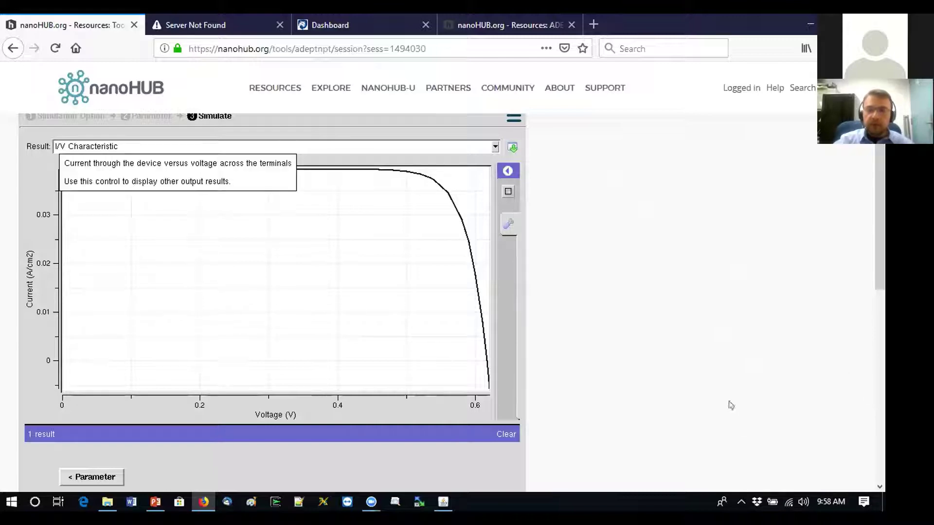
Step: Return to the cell's parameters and open the settings of Layer # 3
{"action": "scroll", "coordinate": [552, 259], "scroll_direction": "up", "scroll_amount": 3}
{"action": "scroll", "coordinate": [593, 298], "scroll_direction": "down", "scroll_amount": 3}
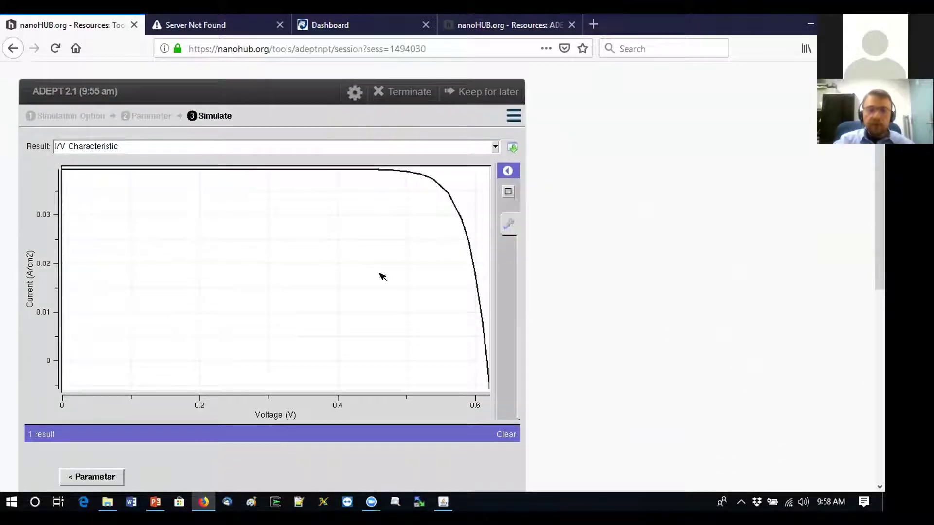
{"action": "left_click", "coordinate": [95, 477]}
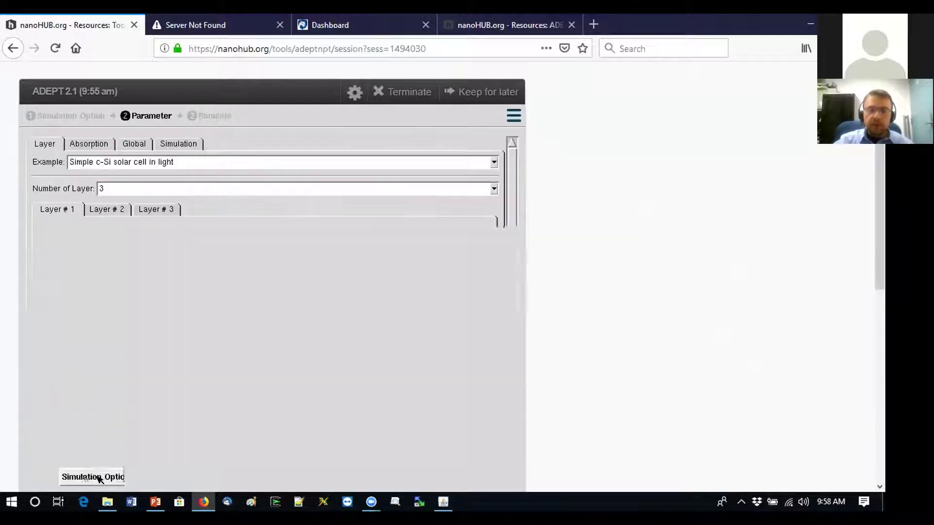
{"action": "scroll", "coordinate": [609, 256], "scroll_direction": "down", "scroll_amount": 1}
{"action": "scroll", "coordinate": [608, 256], "scroll_direction": "down", "scroll_amount": 2}
{"action": "scroll", "coordinate": [606, 258], "scroll_direction": "up", "scroll_amount": 3}
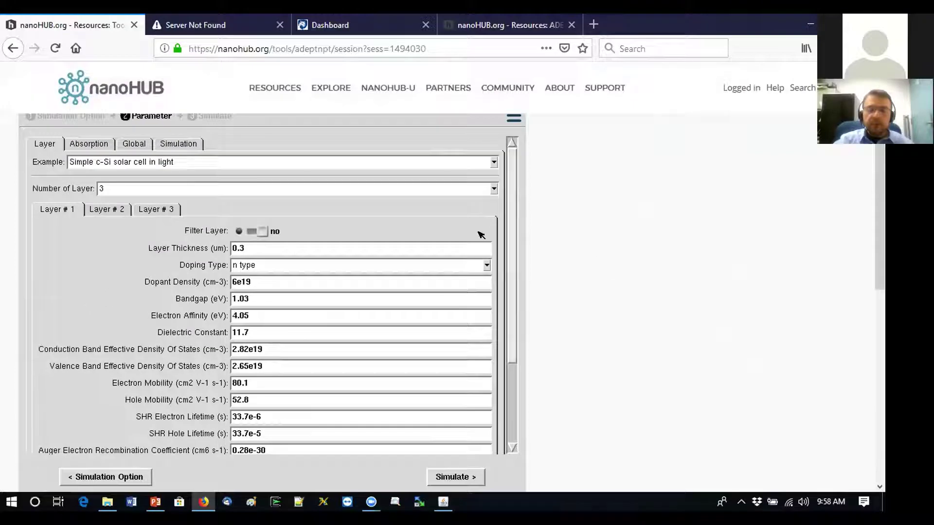
{"action": "left_click", "coordinate": [151, 210]}
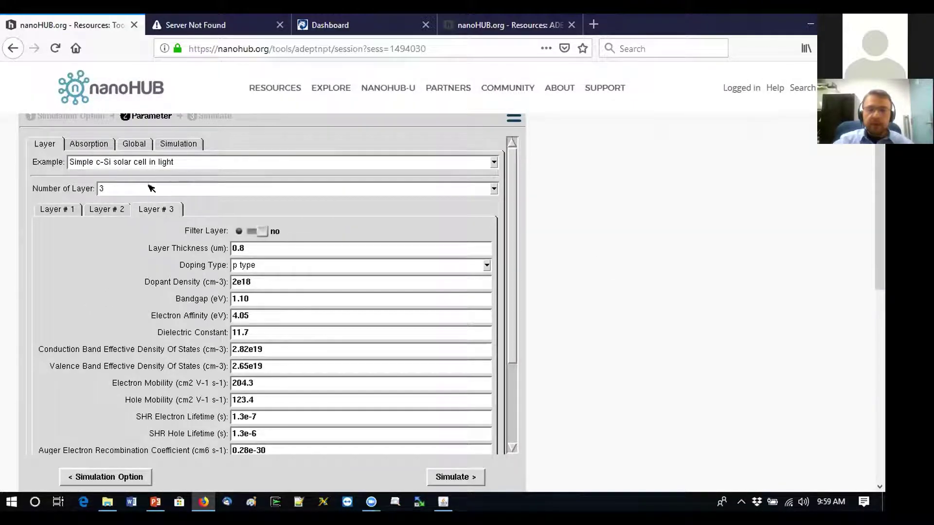
Step: Reduce the number of layers to 2 and run the simulation of the illuminated cell
{"action": "left_click", "coordinate": [134, 192]}
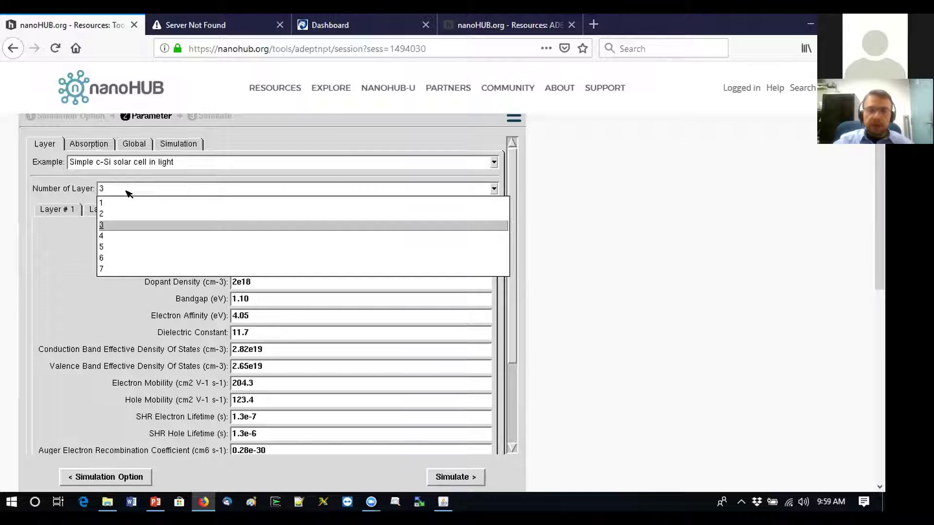
{"action": "left_click", "coordinate": [103, 214]}
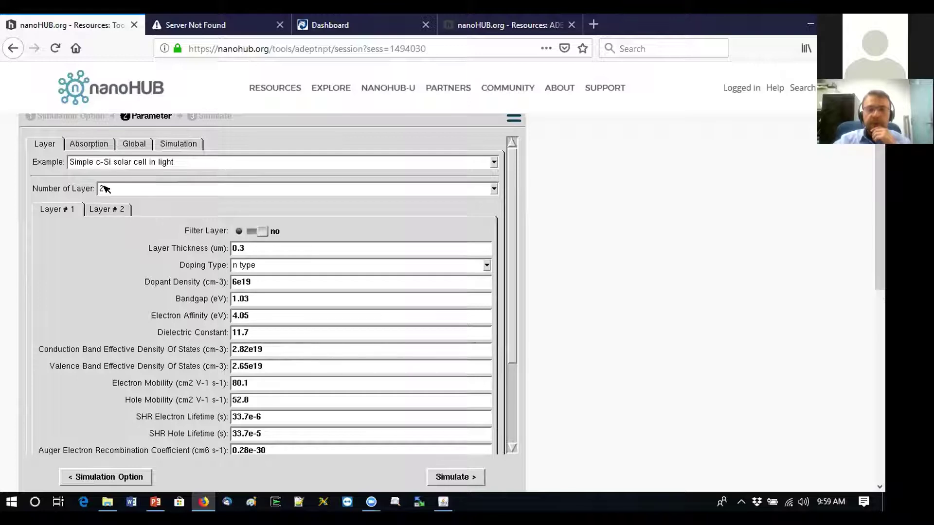
{"action": "left_click", "coordinate": [120, 185]}
{"action": "left_click", "coordinate": [119, 185]}
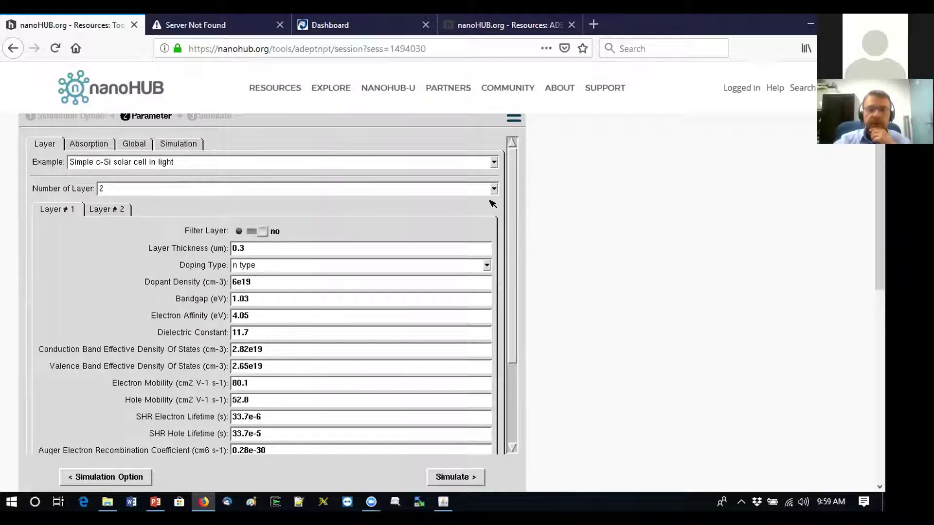
{"action": "scroll", "coordinate": [506, 227], "scroll_direction": "down", "scroll_amount": 1}
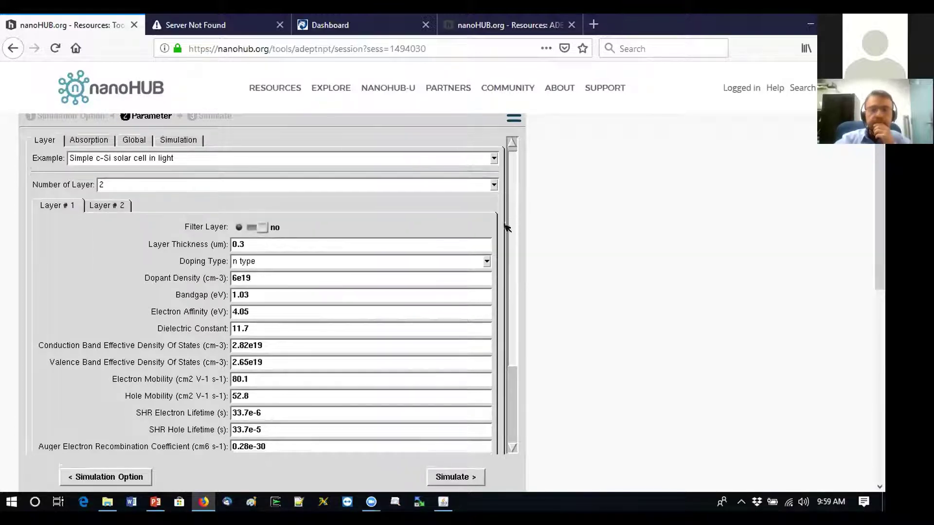
{"action": "scroll", "coordinate": [506, 227], "scroll_direction": "down", "scroll_amount": 4}
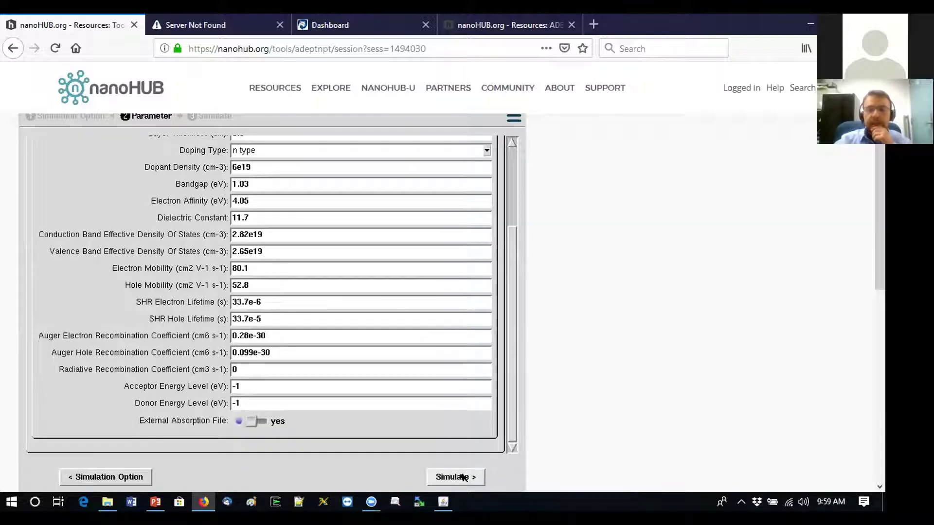
{"action": "left_click", "coordinate": [462, 476]}
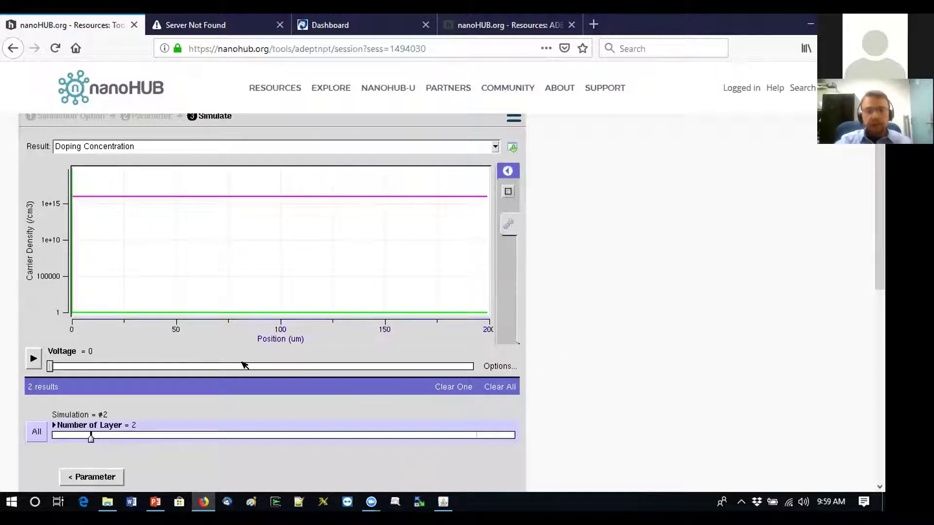
Step: Compare the Doping Concentration plots of the three-layer and two-layer simulations, ending on the two-layer one
{"action": "left_click_drag", "start_coordinate": [90, 436], "coordinate": [474, 438]}
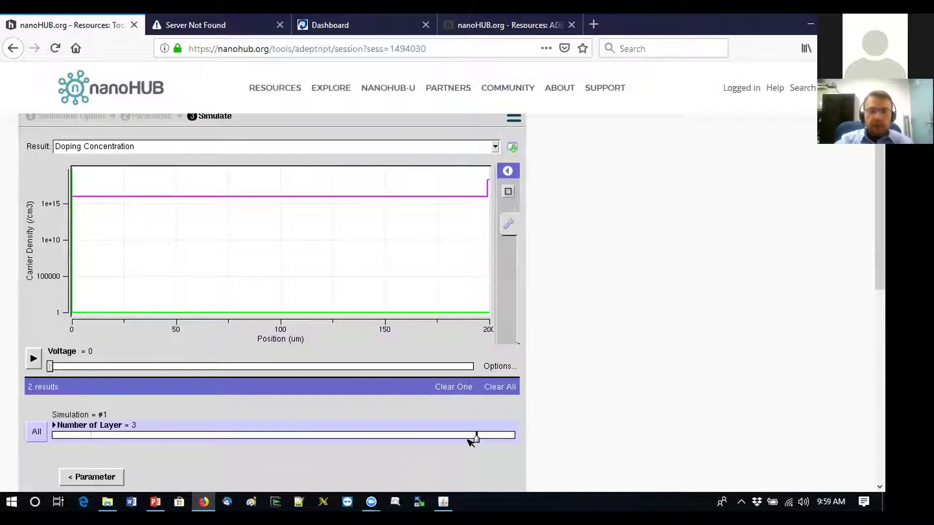
{"action": "scroll", "coordinate": [626, 383], "scroll_direction": "down", "scroll_amount": 2}
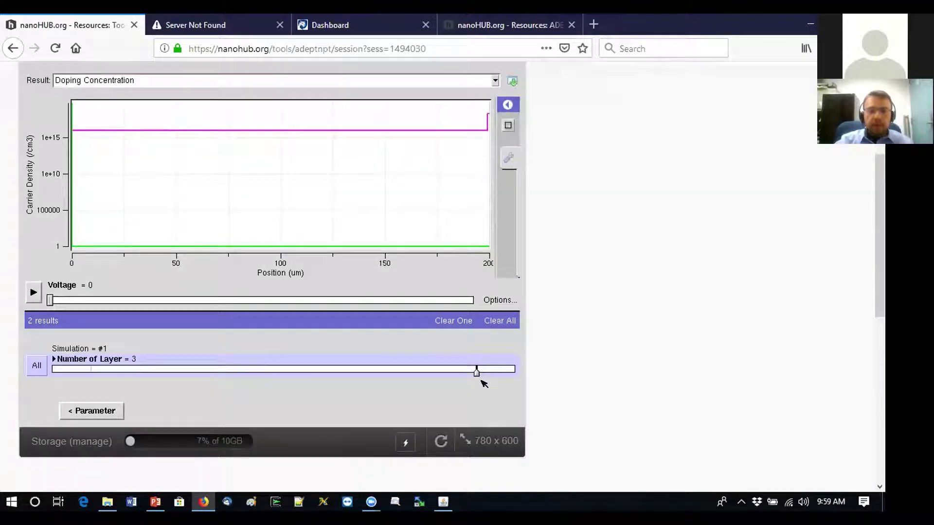
{"action": "left_click_drag", "start_coordinate": [477, 371], "coordinate": [92, 372]}
{"action": "left_click", "coordinate": [103, 373]}
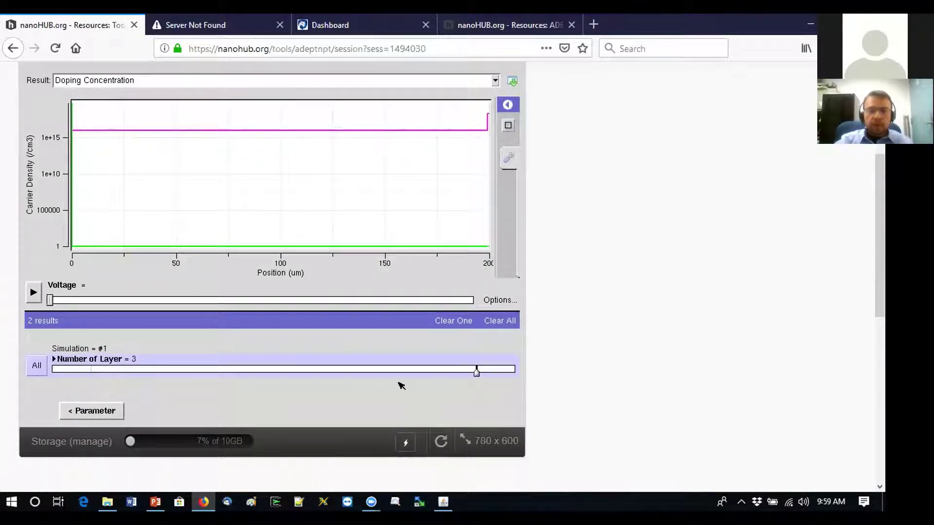
{"action": "left_click", "coordinate": [92, 373]}
Step: Display the two-layer cell's Energy Band Diagram and examine the bands near the back edge, then restore the full plot range
{"action": "scroll", "coordinate": [720, 200], "scroll_direction": "up", "scroll_amount": 3}
{"action": "left_click", "coordinate": [220, 146]}
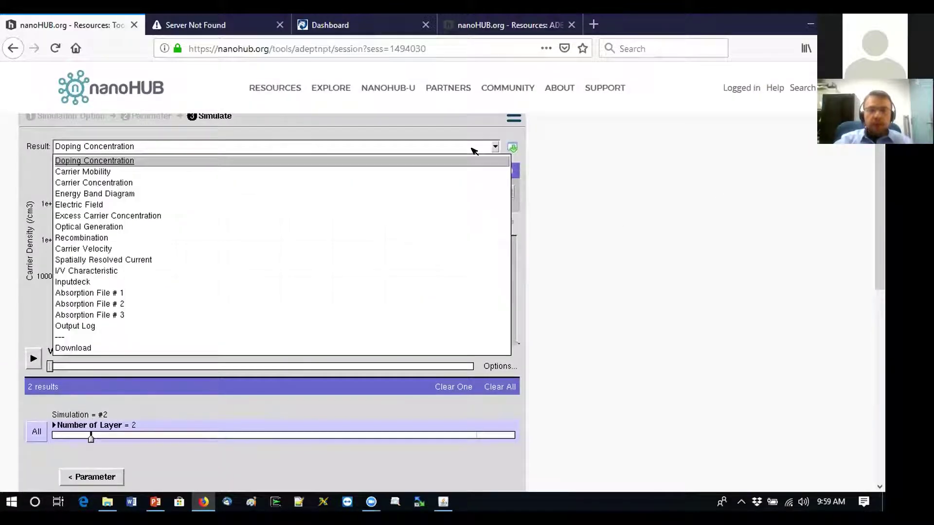
{"action": "left_click", "coordinate": [103, 194]}
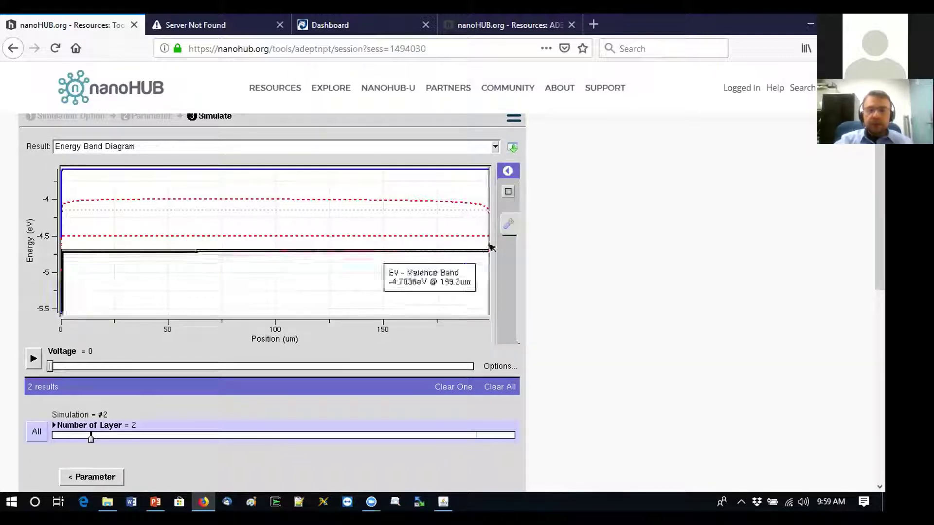
{"action": "mouse_move", "coordinate": [483, 167]}
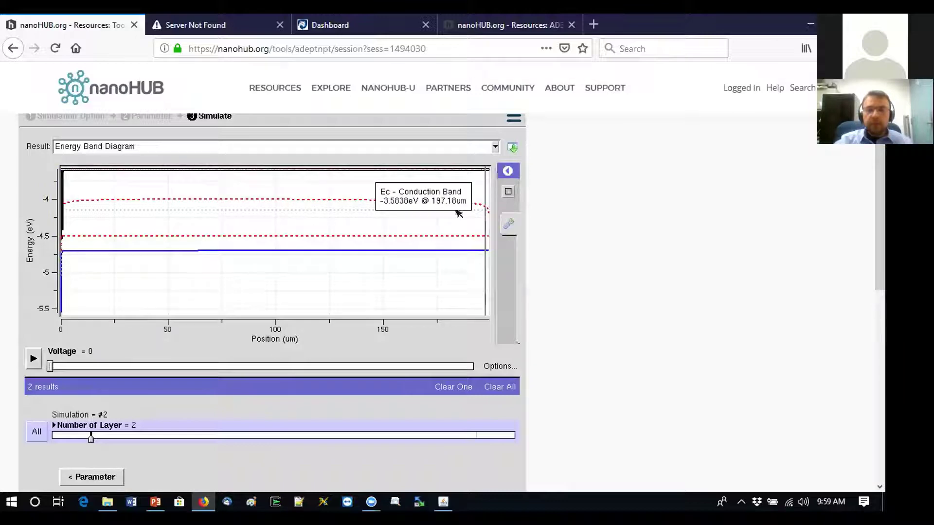
{"action": "mouse_move", "coordinate": [452, 303]}
{"action": "left_click_drag", "start_coordinate": [485, 270], "coordinate": [467, 165]}
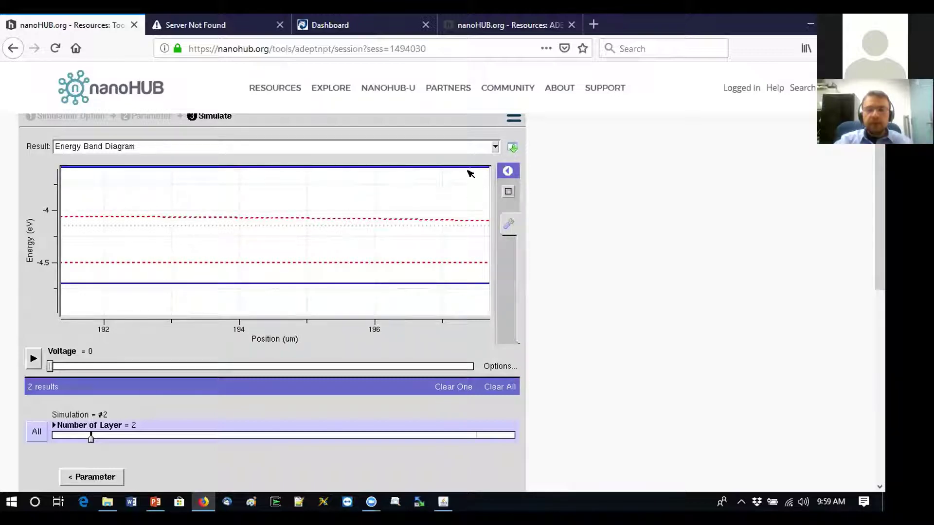
{"action": "right_click", "coordinate": [468, 168]}
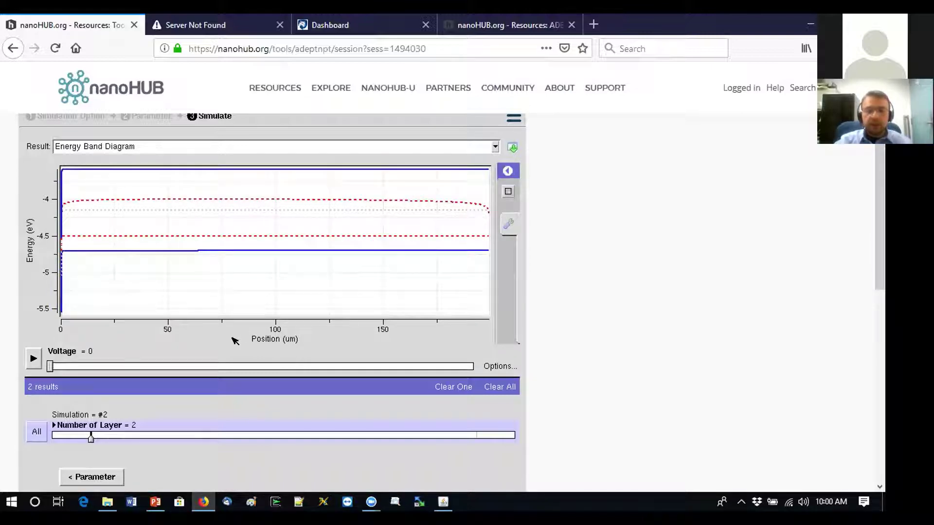
Step: Display the I/V Characteristic of the two-layer cell and examine the current along its flat part
{"action": "left_click", "coordinate": [125, 145]}
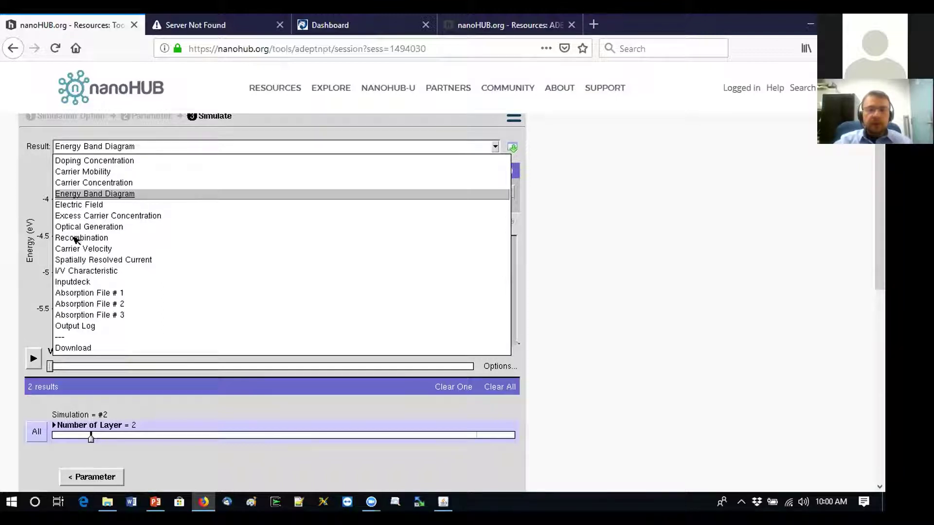
{"action": "left_click", "coordinate": [78, 271]}
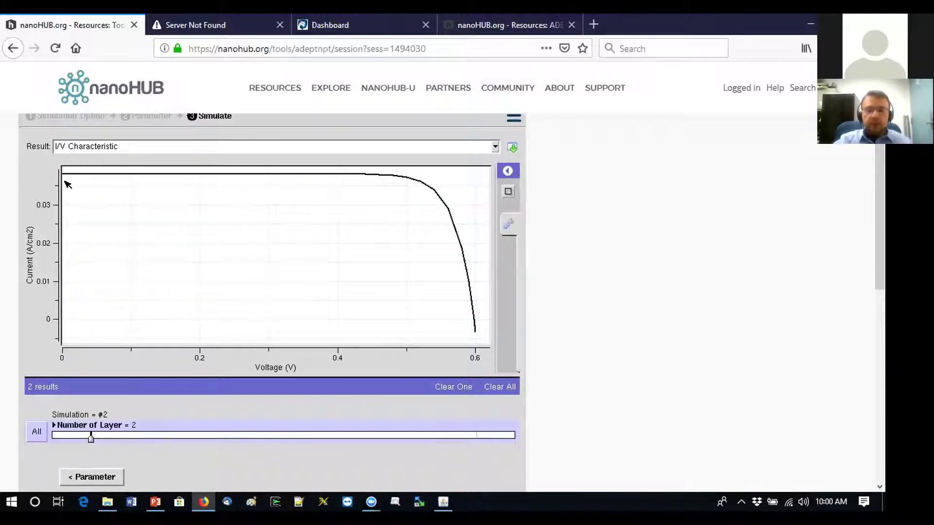
{"action": "mouse_move", "coordinate": [193, 183]}
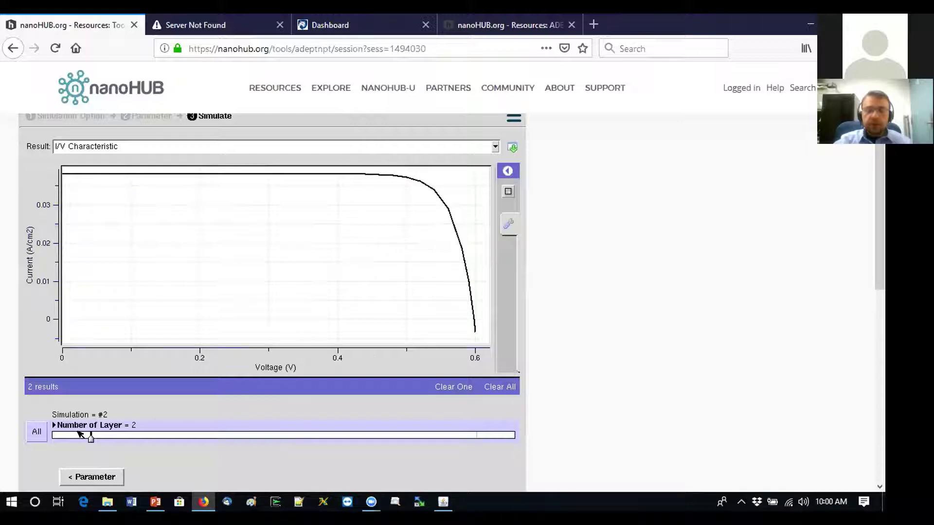
Step: Alternate between the three-layer and two-layer results to compare how their I/V curves differ in current and voltage
{"action": "left_click", "coordinate": [477, 436]}
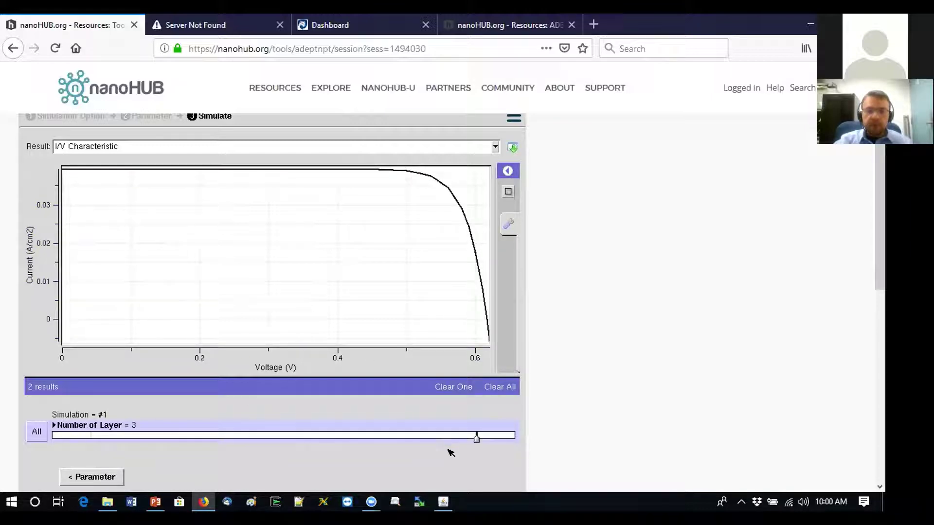
{"action": "left_click", "coordinate": [142, 437]}
{"action": "left_click_drag", "start_coordinate": [122, 441], "coordinate": [181, 442]}
{"action": "left_click", "coordinate": [341, 435]}
{"action": "left_click", "coordinate": [158, 436]}
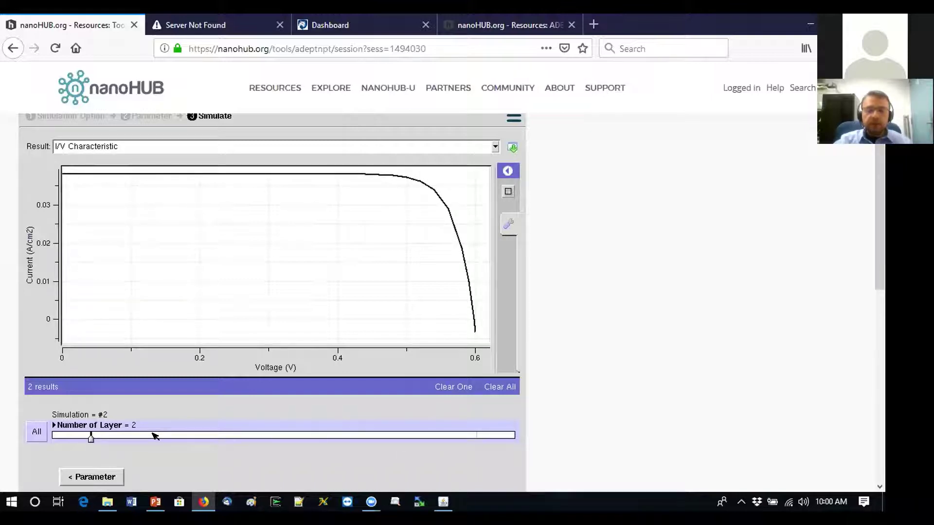
{"action": "left_click_drag", "start_coordinate": [154, 436], "coordinate": [319, 448]}
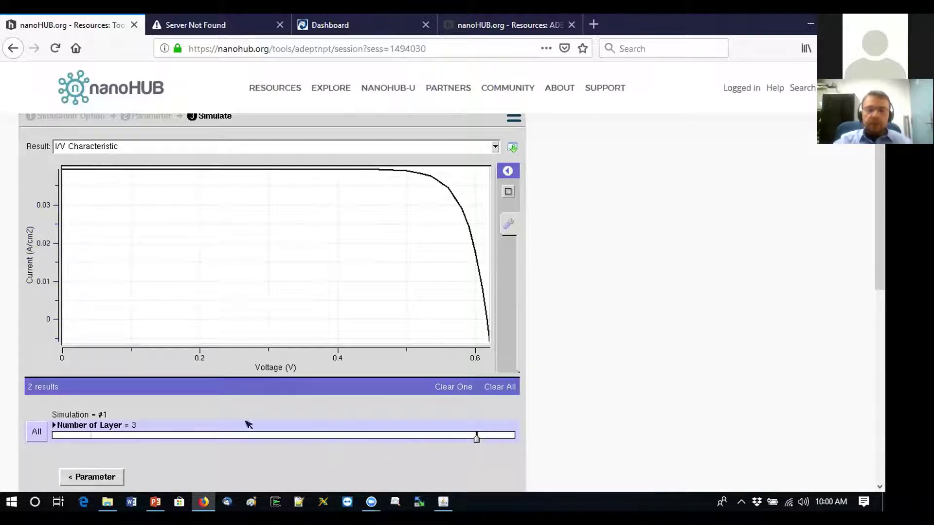
{"action": "left_click", "coordinate": [325, 435]}
{"action": "left_click_drag", "start_coordinate": [118, 422], "coordinate": [405, 434]}
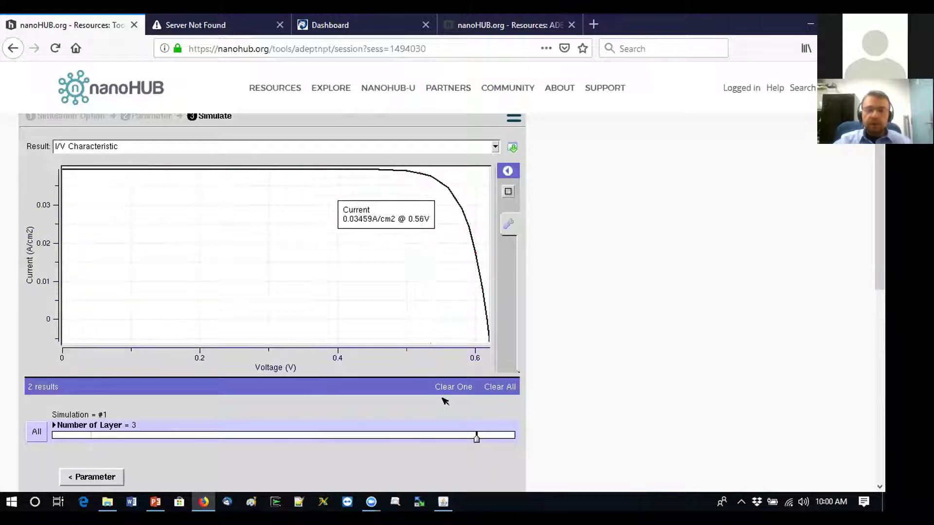
{"action": "left_click_drag", "start_coordinate": [417, 448], "coordinate": [375, 430]}
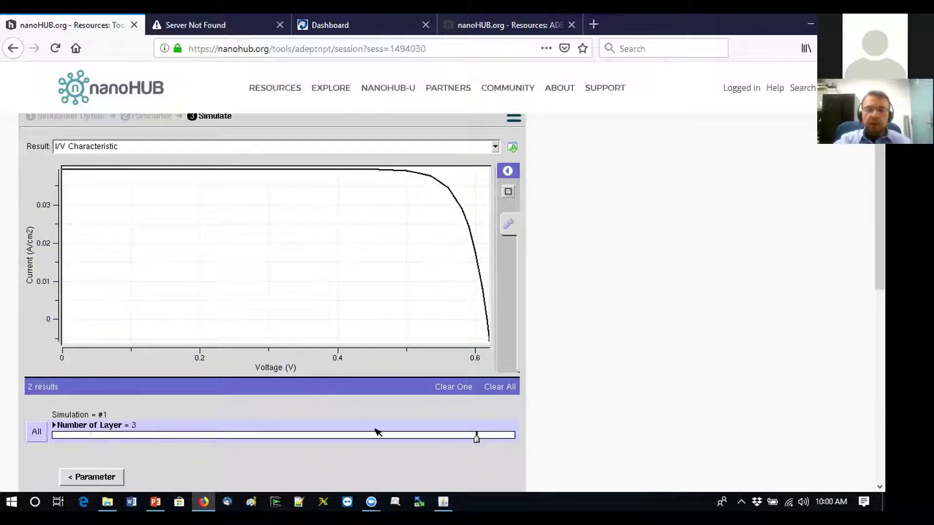
{"action": "left_click_drag", "start_coordinate": [248, 432], "coordinate": [179, 426]}
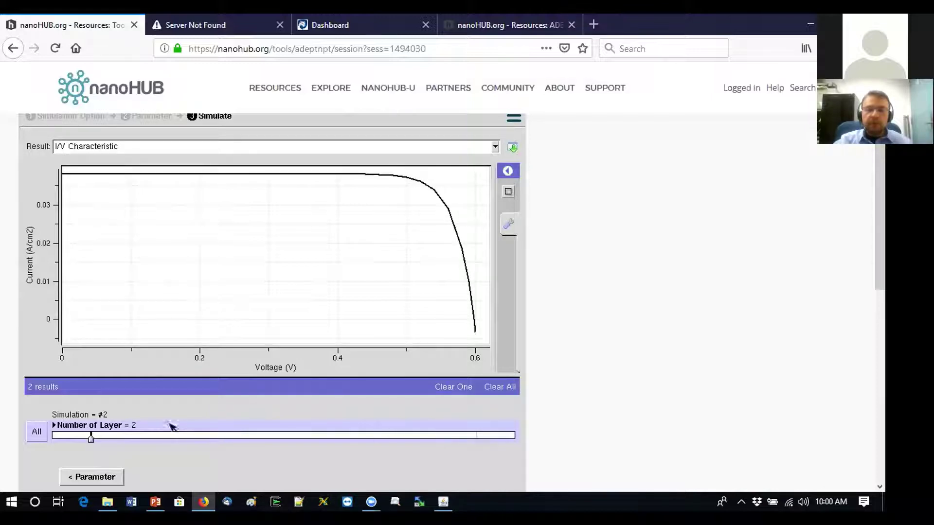
{"action": "mouse_move", "coordinate": [434, 186]}
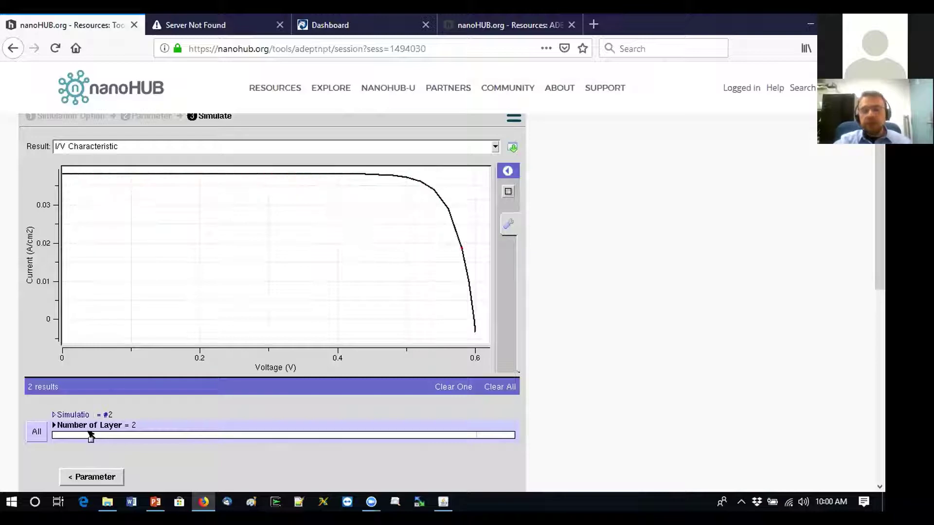
Step: Read both cells' flat-part currents and handwrite 39.4 mA/cm² for three layers and 38.18 for two layers beside the plot
{"action": "left_click_drag", "start_coordinate": [183, 447], "coordinate": [475, 436]}
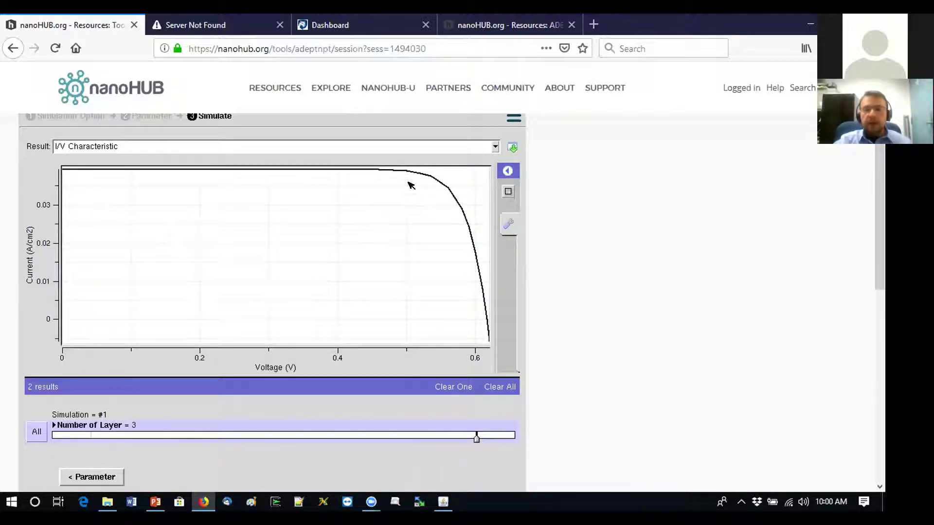
{"action": "mouse_move", "coordinate": [227, 171]}
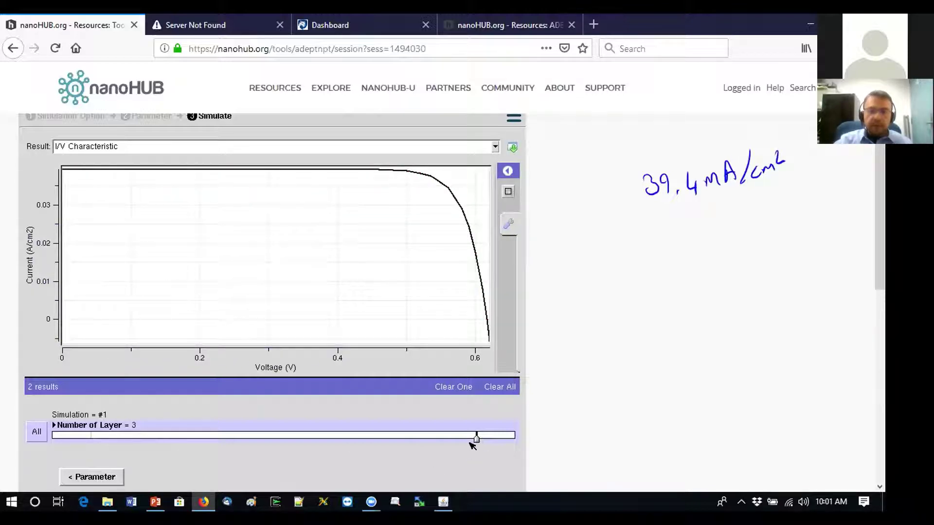
{"action": "left_click_drag", "start_coordinate": [477, 440], "coordinate": [100, 454]}
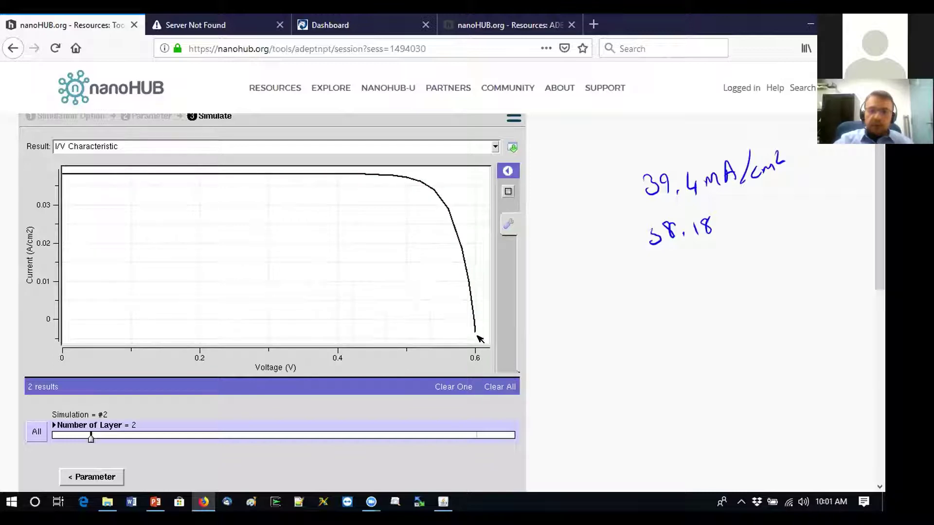
{"action": "mouse_move", "coordinate": [473, 329]}
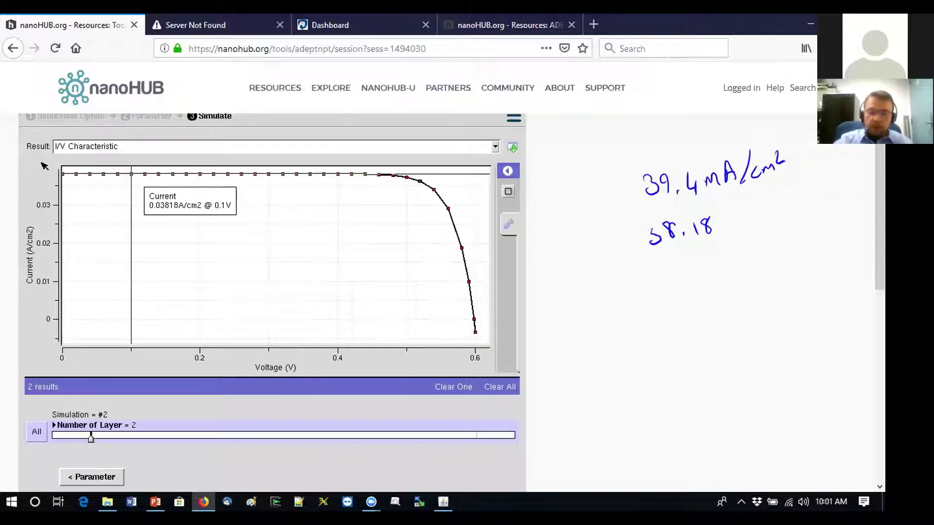
{"action": "mouse_move", "coordinate": [66, 171]}
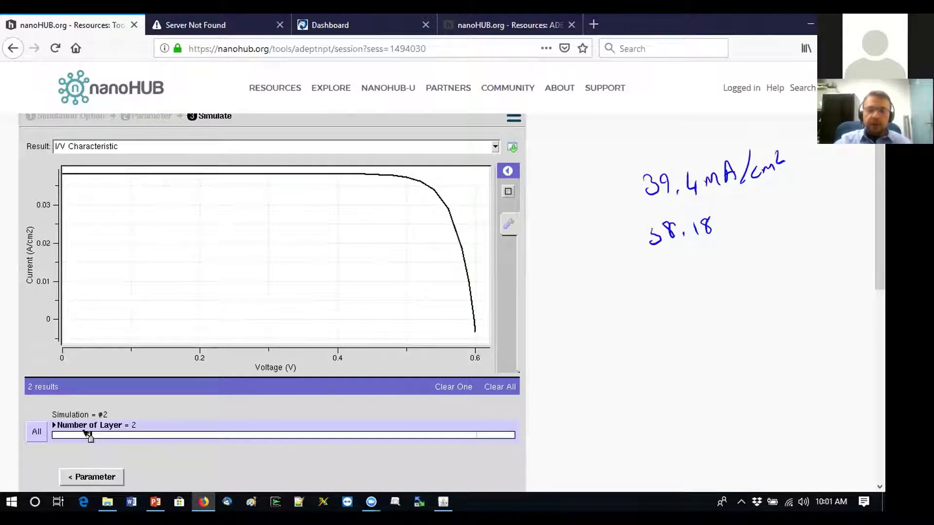
Step: Display the three-layer cell's I/V Characteristic and examine the current at the high-voltage end of the curve
{"action": "left_click_drag", "start_coordinate": [91, 437], "coordinate": [411, 422]}
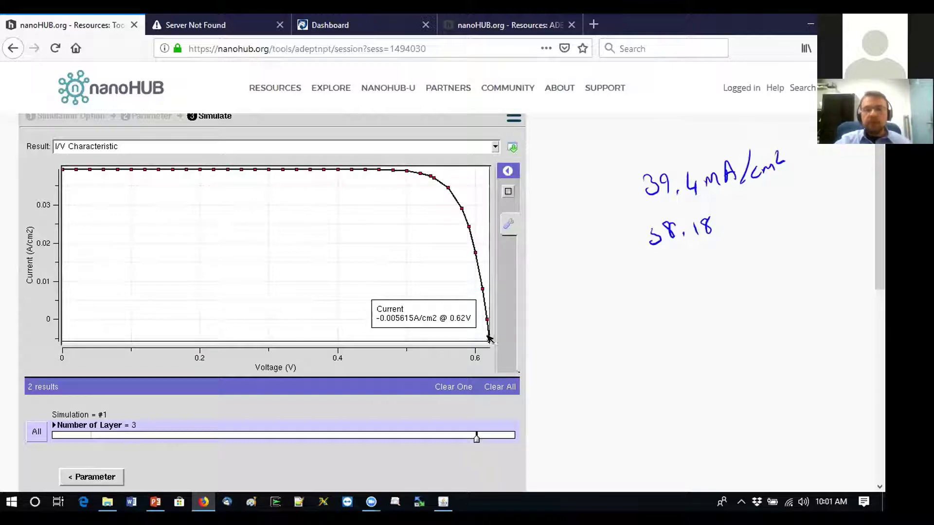
{"action": "mouse_move", "coordinate": [200, 167]}
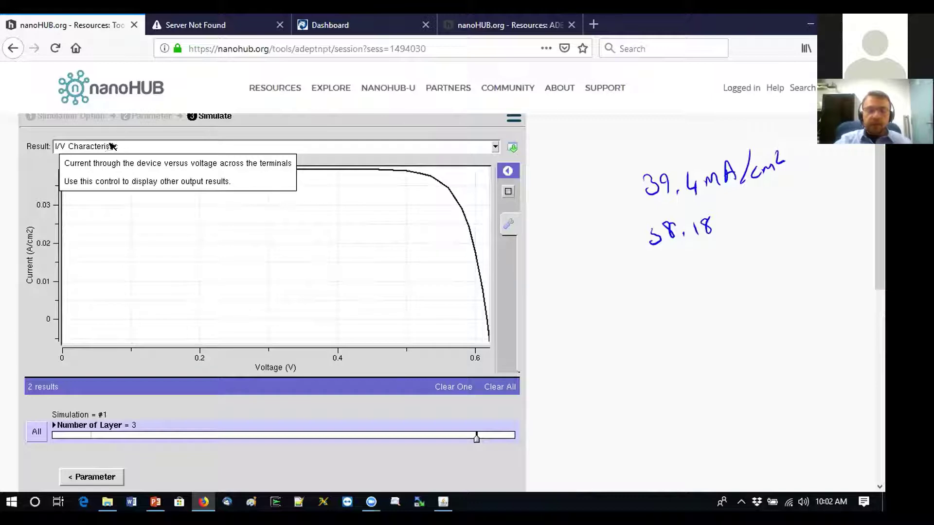
{"action": "scroll", "coordinate": [646, 387], "scroll_direction": "up", "scroll_amount": 2}
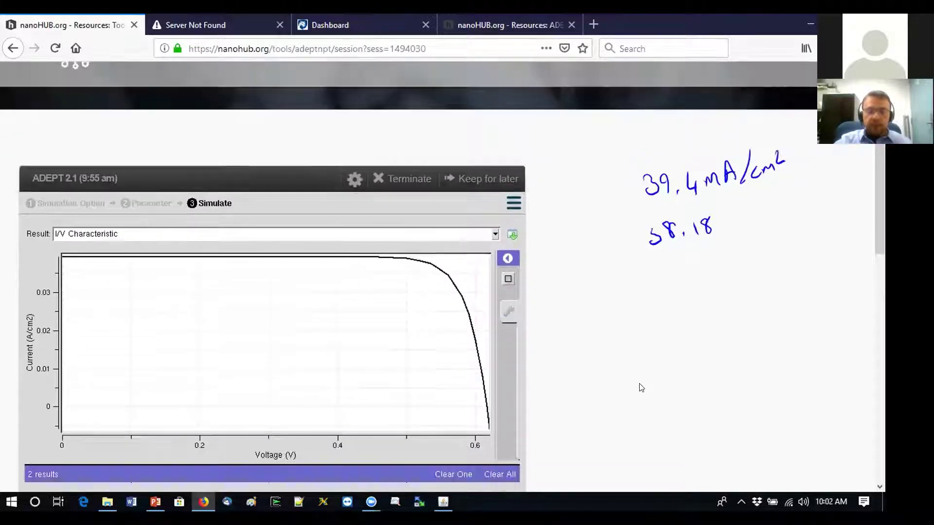
{"action": "scroll", "coordinate": [584, 358], "scroll_direction": "down", "scroll_amount": 2}
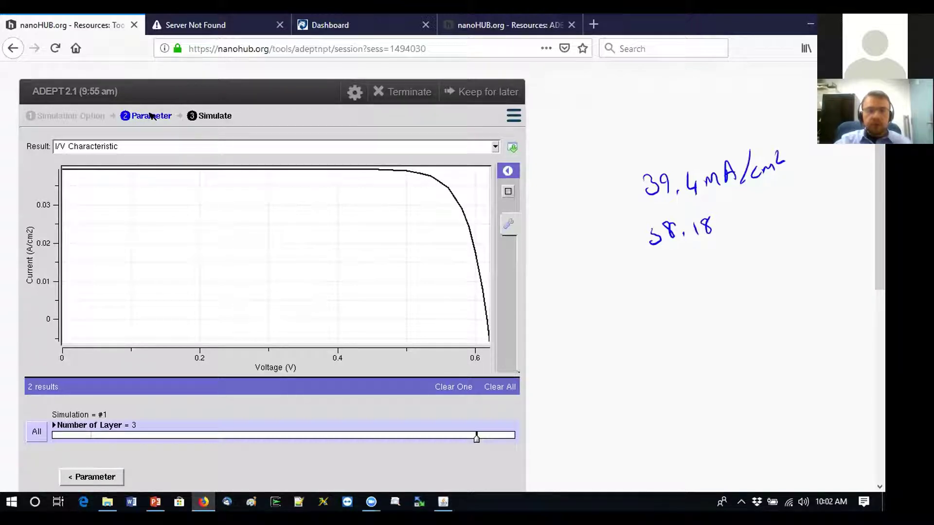
Step: Return to the two-layer cell's parameters, enable External Quantum Efficiency under Spectral Response, and run the simulation
{"action": "left_click", "coordinate": [89, 478]}
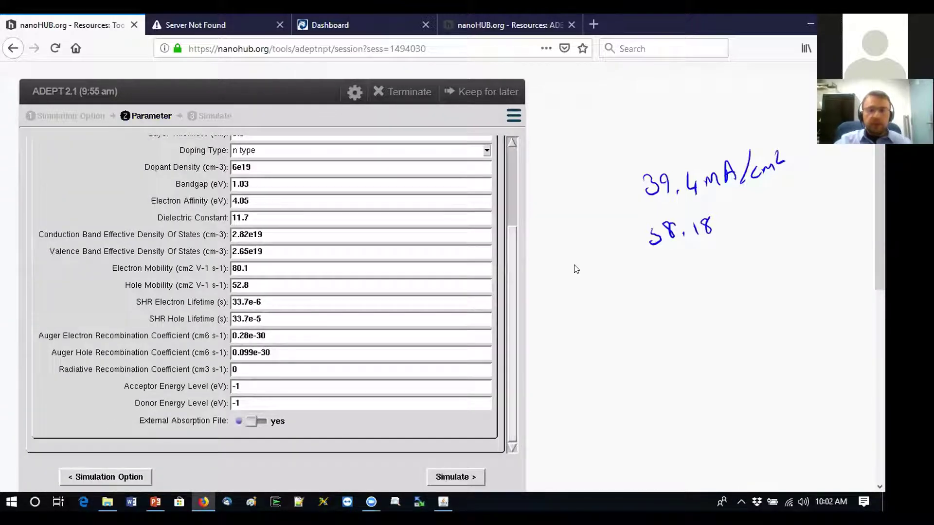
{"action": "scroll", "coordinate": [576, 267], "scroll_direction": "up", "scroll_amount": 4}
{"action": "scroll", "coordinate": [509, 271], "scroll_direction": "up", "scroll_amount": 3}
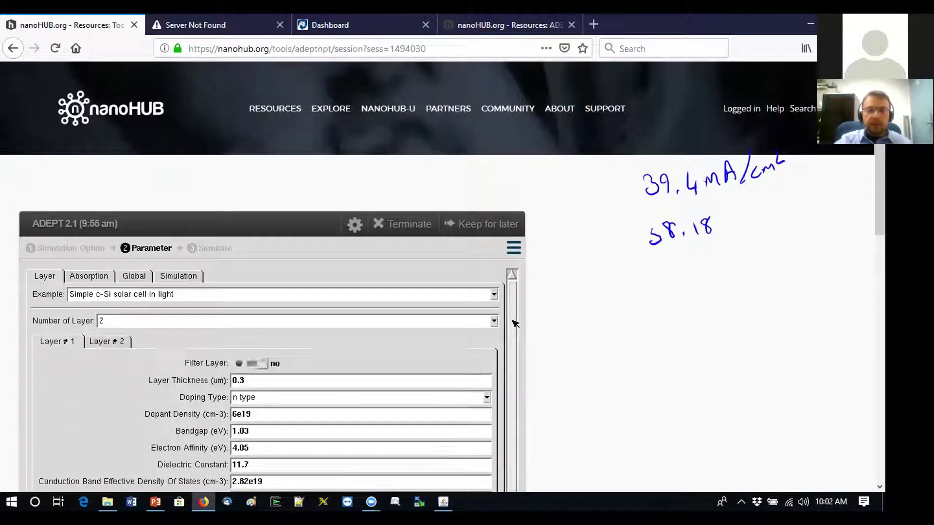
{"action": "left_click", "coordinate": [136, 277]}
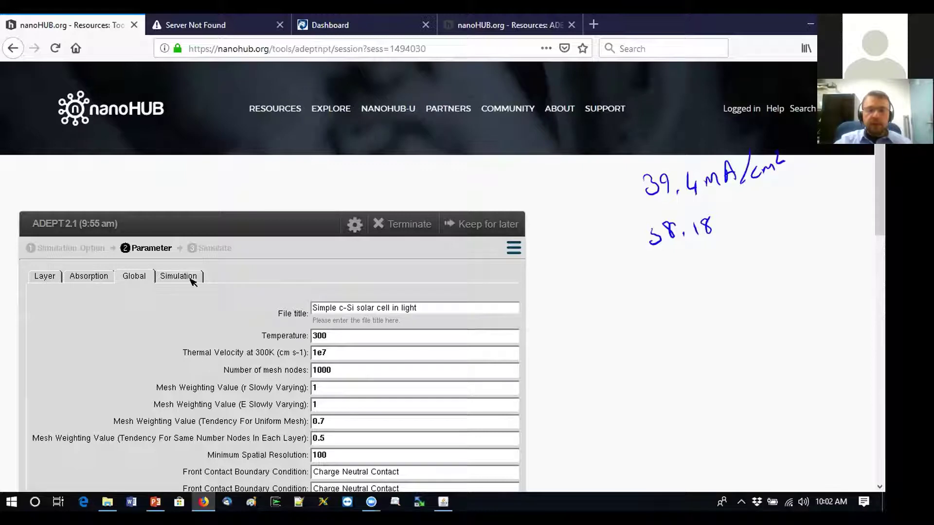
{"action": "left_click", "coordinate": [191, 282]}
{"action": "scroll", "coordinate": [538, 282], "scroll_direction": "down", "scroll_amount": 2}
{"action": "scroll", "coordinate": [515, 292], "scroll_direction": "down", "scroll_amount": 1}
{"action": "scroll", "coordinate": [515, 340], "scroll_direction": "down", "scroll_amount": 3}
{"action": "scroll", "coordinate": [574, 331], "scroll_direction": "down", "scroll_amount": 3}
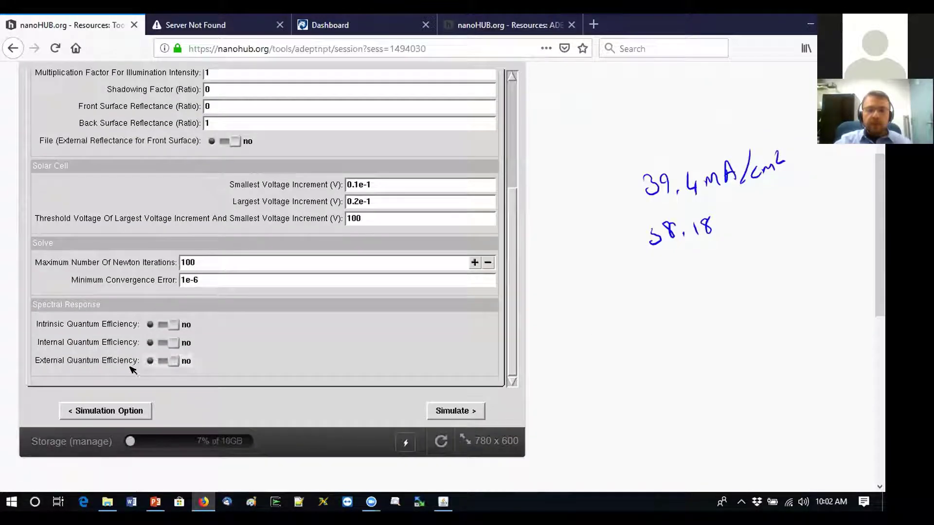
{"action": "left_click", "coordinate": [160, 361]}
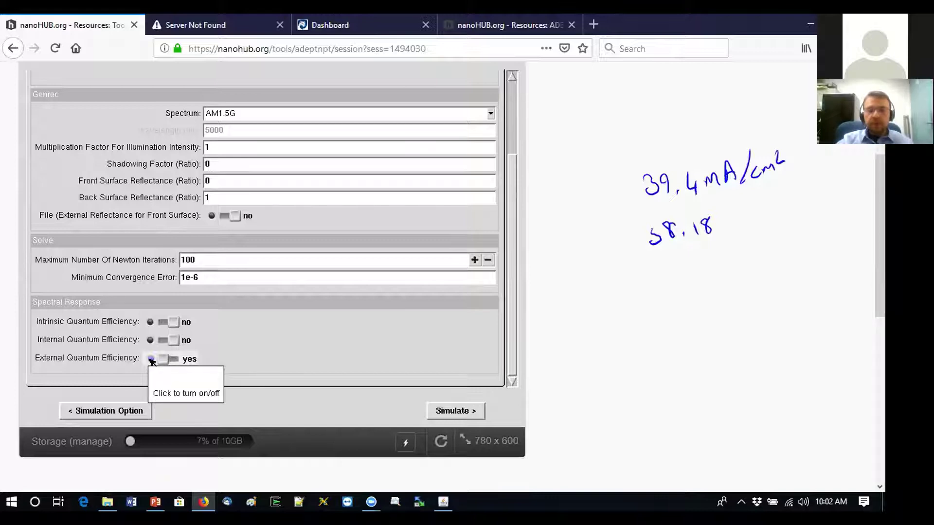
{"action": "left_click", "coordinate": [465, 412]}
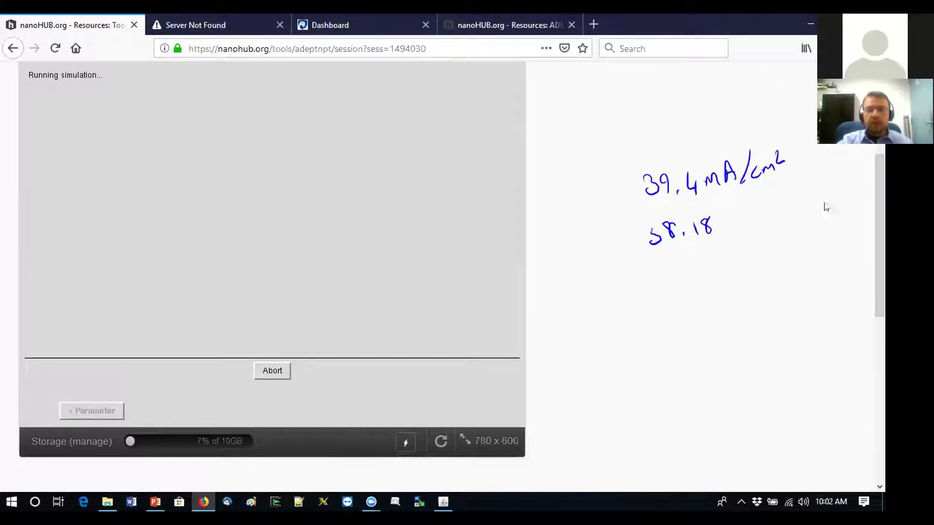
{"action": "left_click_drag", "start_coordinate": [884, 216], "coordinate": [877, 191]}
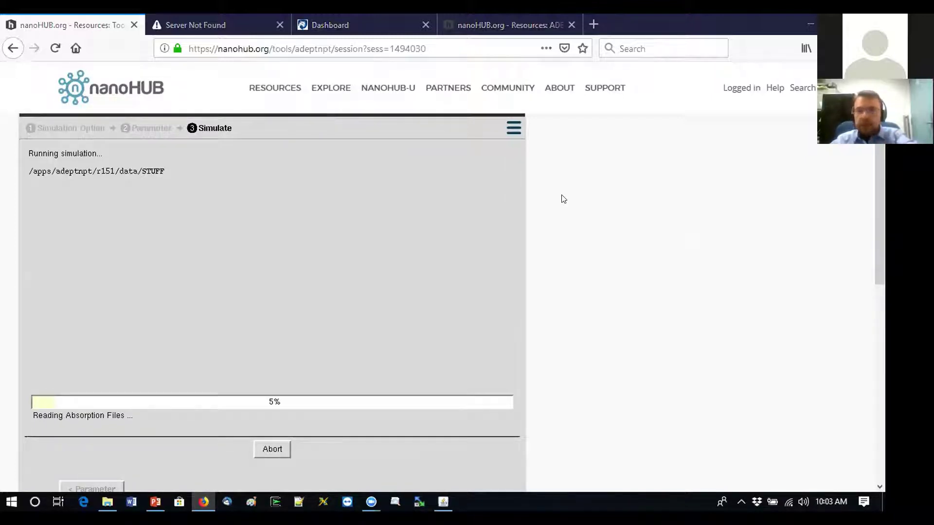
Step: Switch to the PowerPoint slide show with the Solar Cells slide
{"action": "key", "text": "alt+Tab"}
{"action": "key", "text": "alt+Tab"}
{"action": "key", "text": "alt+Tab"}
{"action": "key", "text": "alt+Tab"}
{"action": "key", "text": "alt+Tab"}
{"action": "key", "text": "alt+Tab"}
{"action": "key", "text": "alt+Tab"}
{"action": "key", "text": "alt+Tab"}
{"action": "key", "text": "alt+Tab"}
{"action": "key", "text": "alt+Tab"}
{"action": "key", "text": "alt+Tab"}
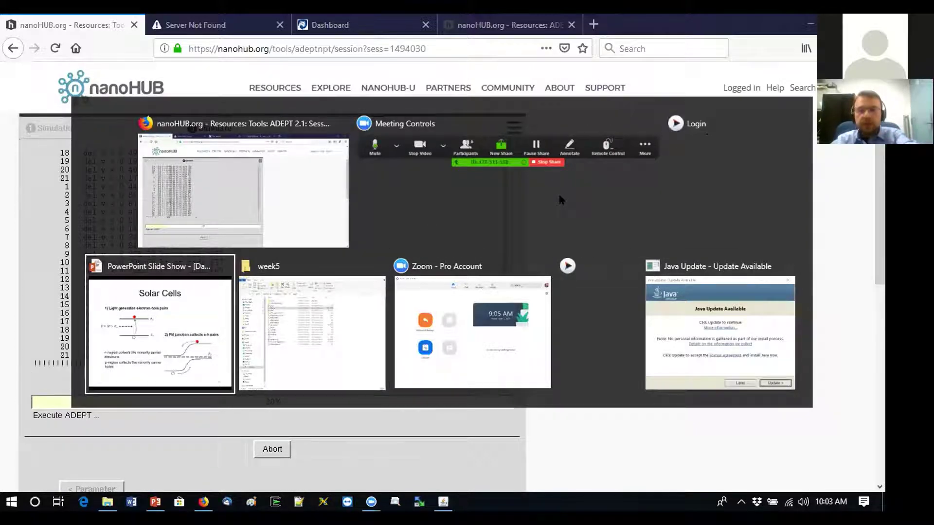